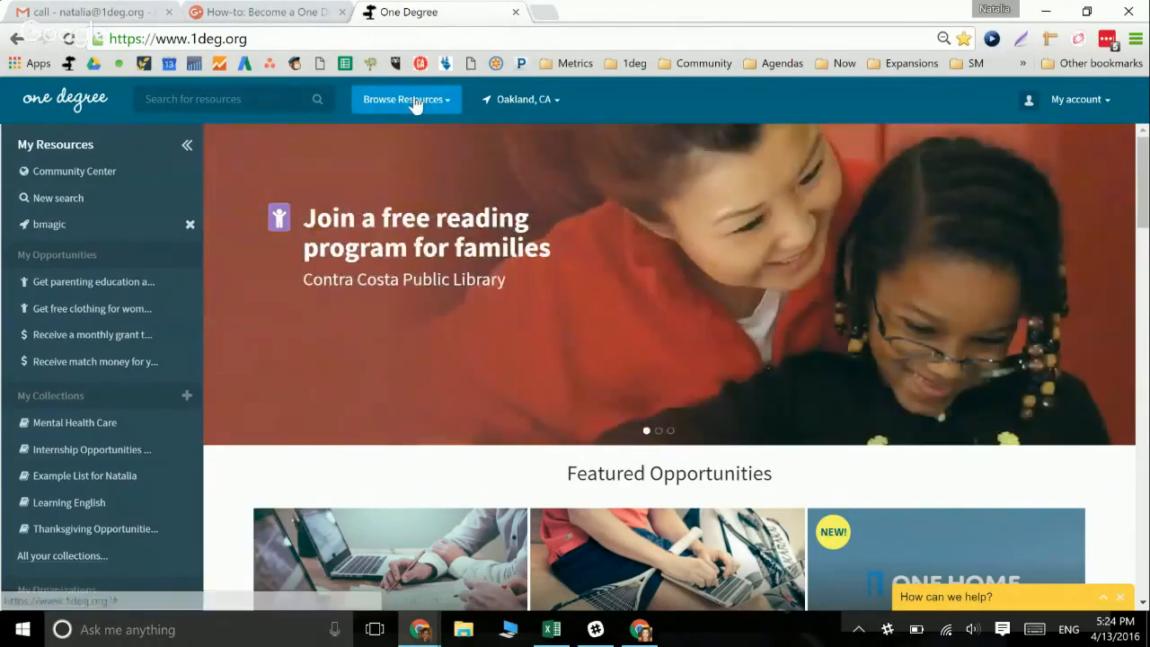
Start a New search to show the resource categories such as Education, Employment and Health
{"action": "left_click", "coordinate": [412, 102]}
{"action": "mouse_move", "coordinate": [422, 152]}
{"action": "mouse_move", "coordinate": [503, 206]}
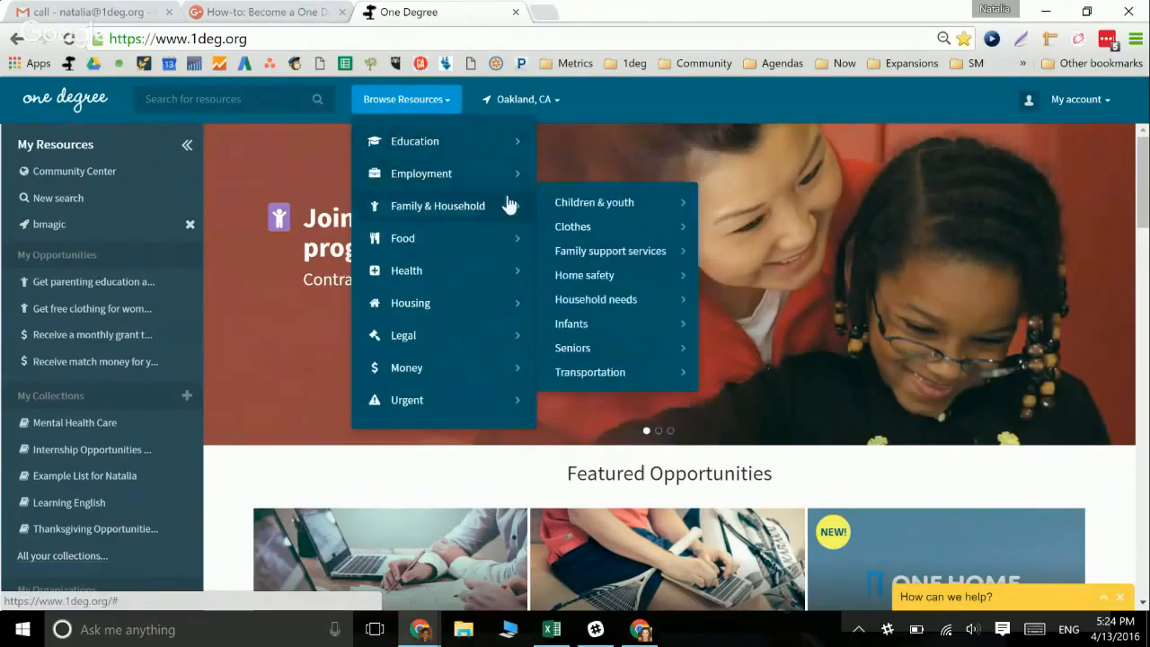
{"action": "mouse_move", "coordinate": [539, 254]}
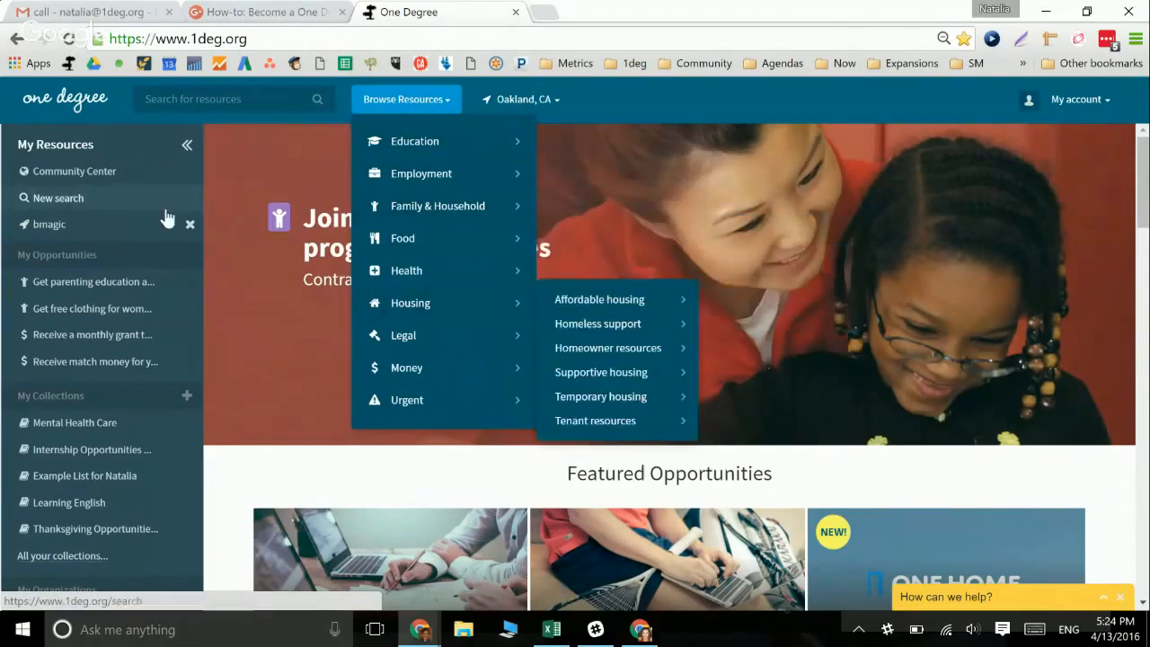
{"action": "left_click", "coordinate": [226, 99]}
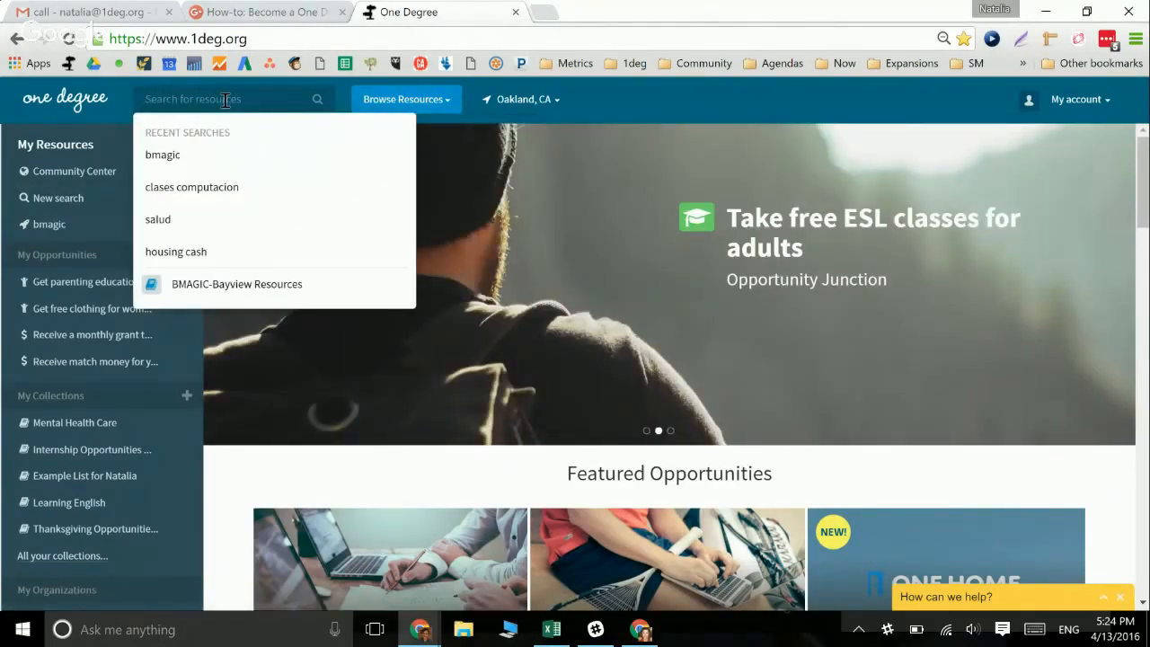
{"action": "left_click", "coordinate": [71, 207]}
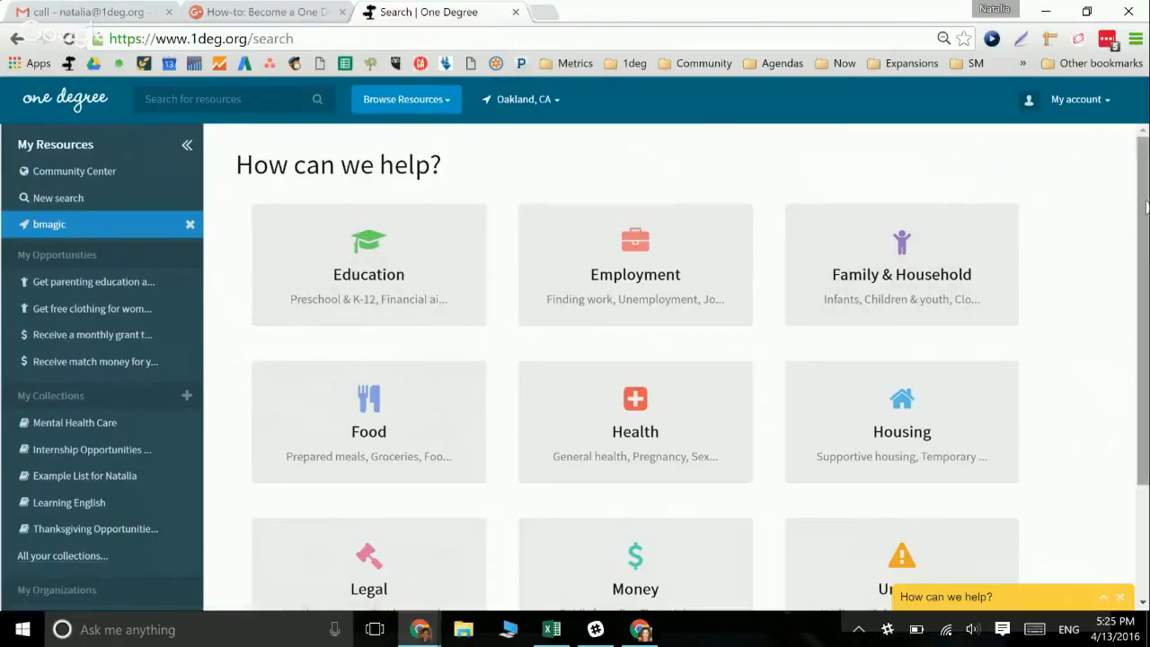
Open the footer's Add information page to become a Community Editor
{"action": "left_click_drag", "start_coordinate": [1143, 215], "coordinate": [1124, 341]}
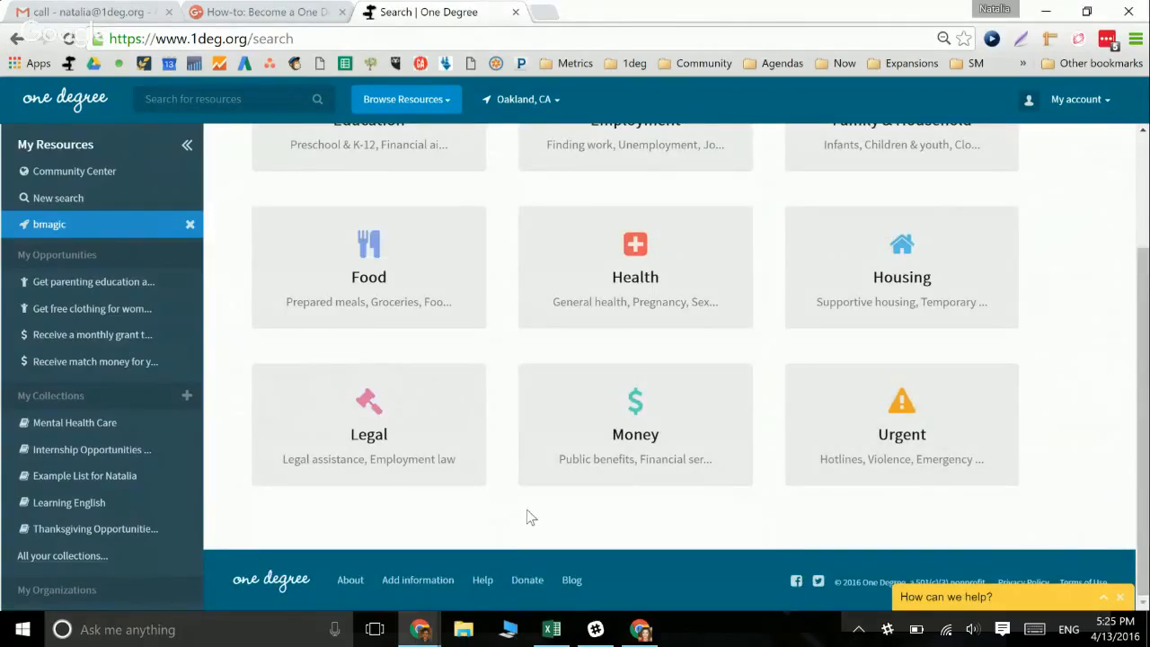
{"action": "left_click", "coordinate": [409, 583]}
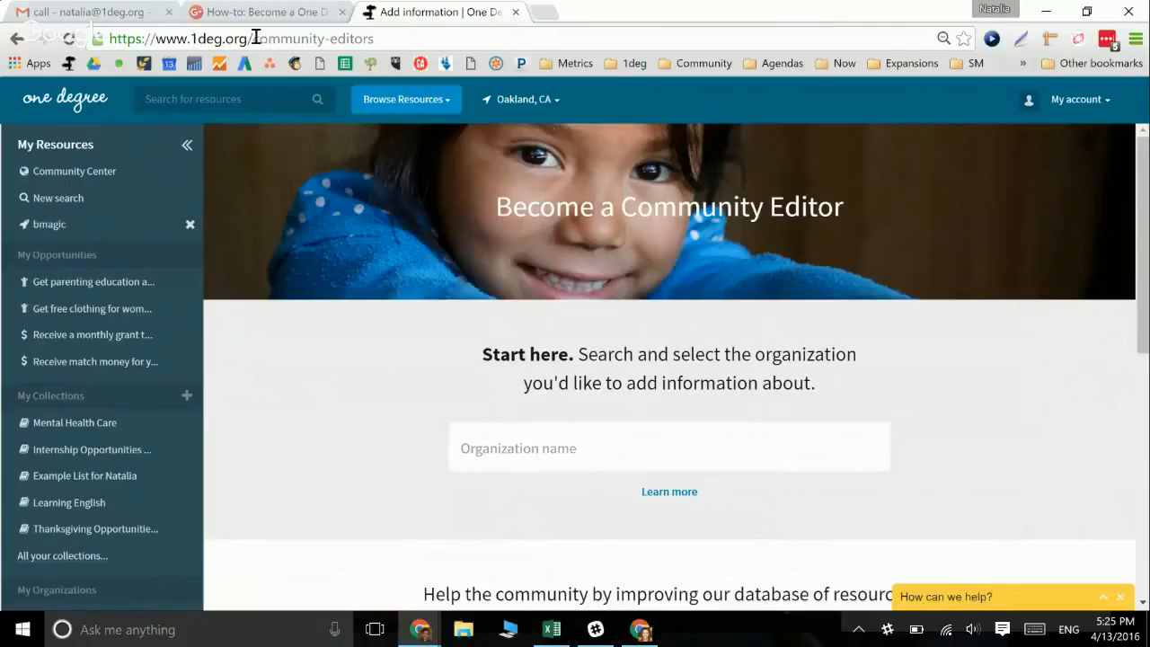
Search organizations for 'loave' and open Loaves and Fishes of Contra Costa
{"action": "left_click_drag", "start_coordinate": [254, 38], "coordinate": [375, 40]}
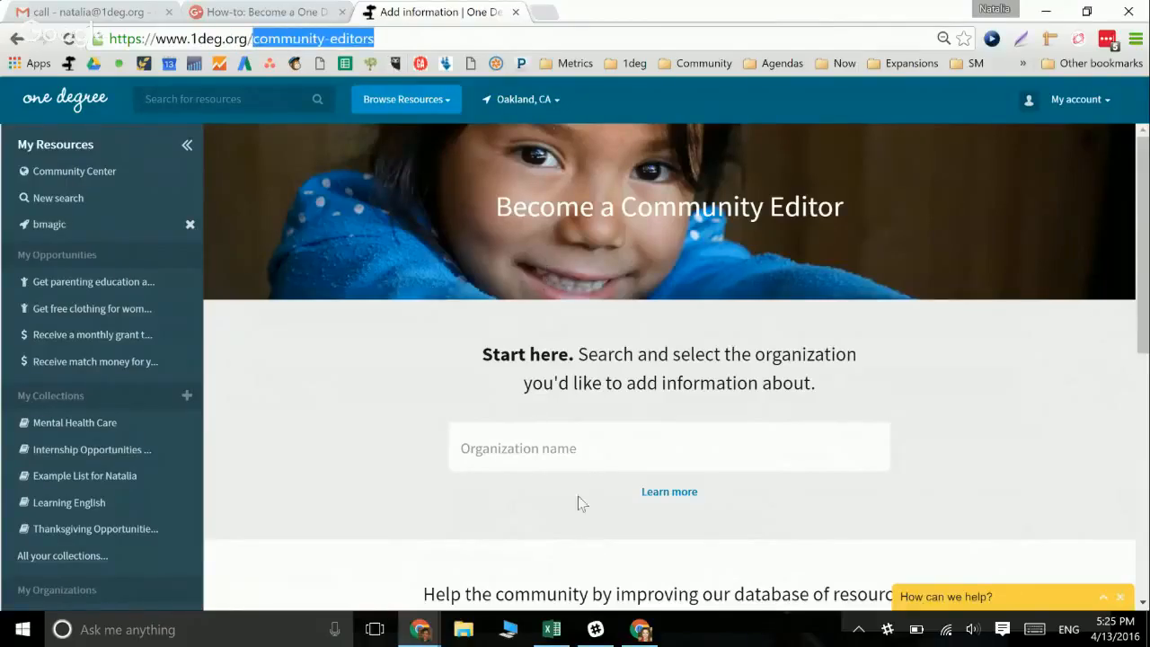
{"action": "left_click", "coordinate": [566, 448]}
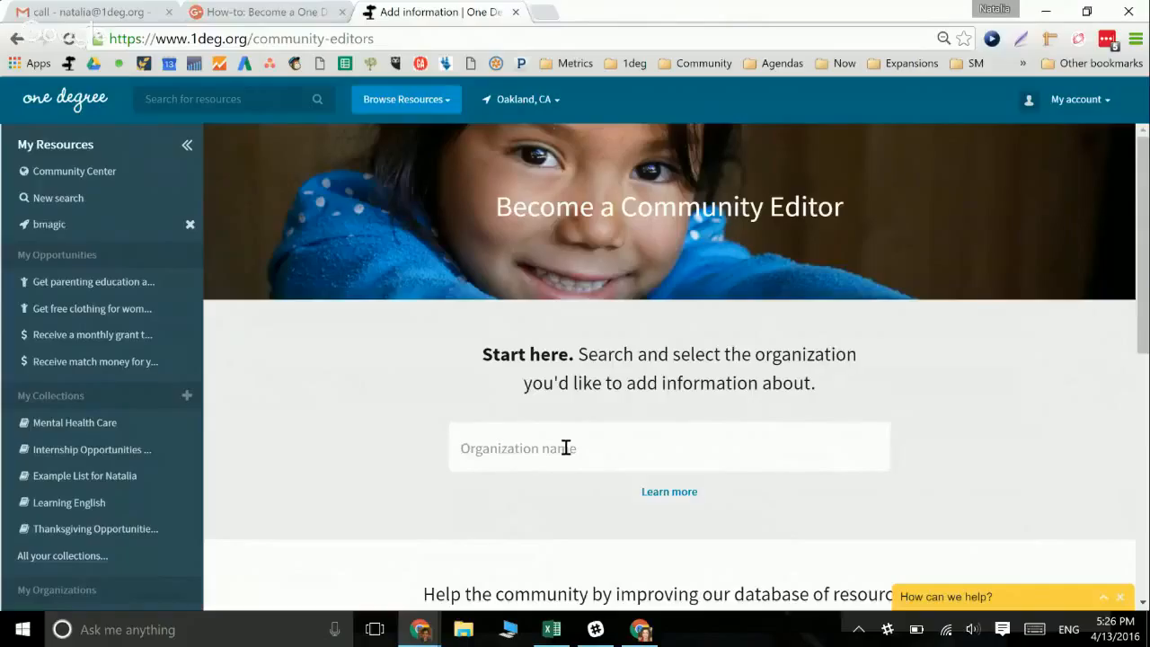
{"action": "type", "text": "loave"}
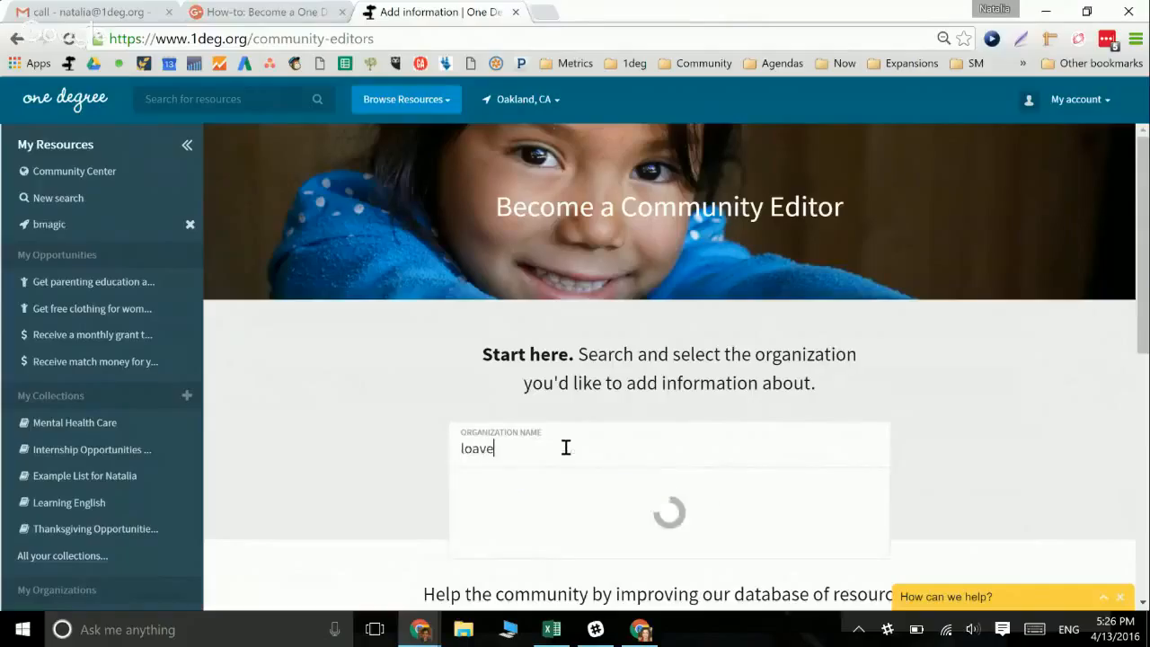
{"action": "key", "text": "Down"}
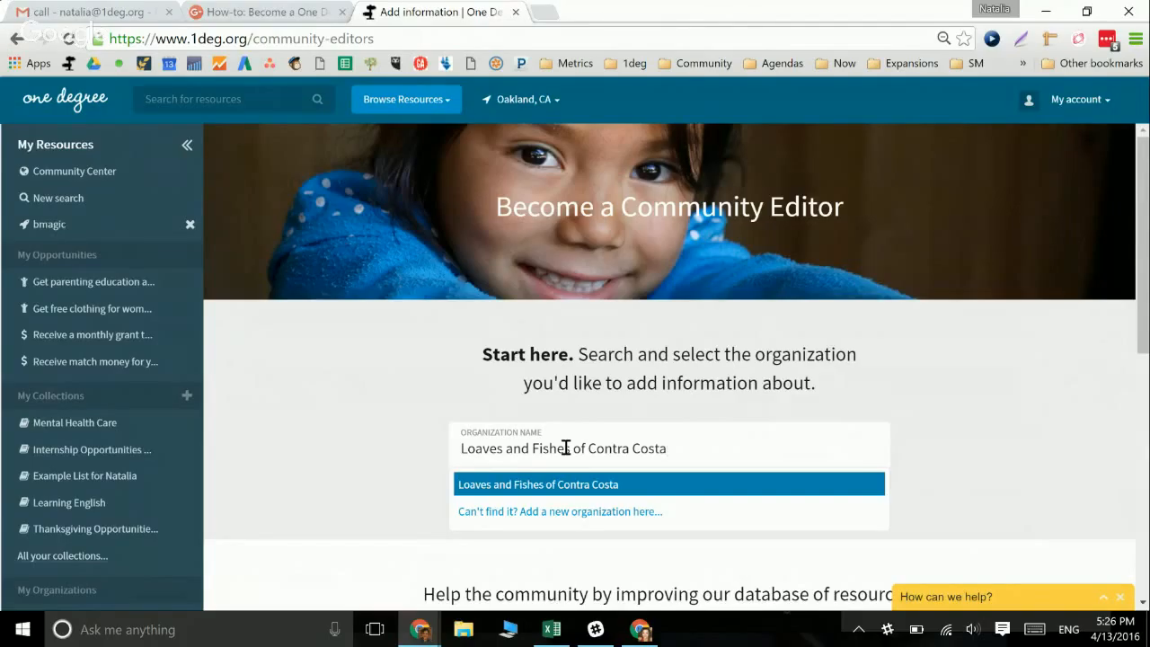
{"action": "key", "text": "Return"}
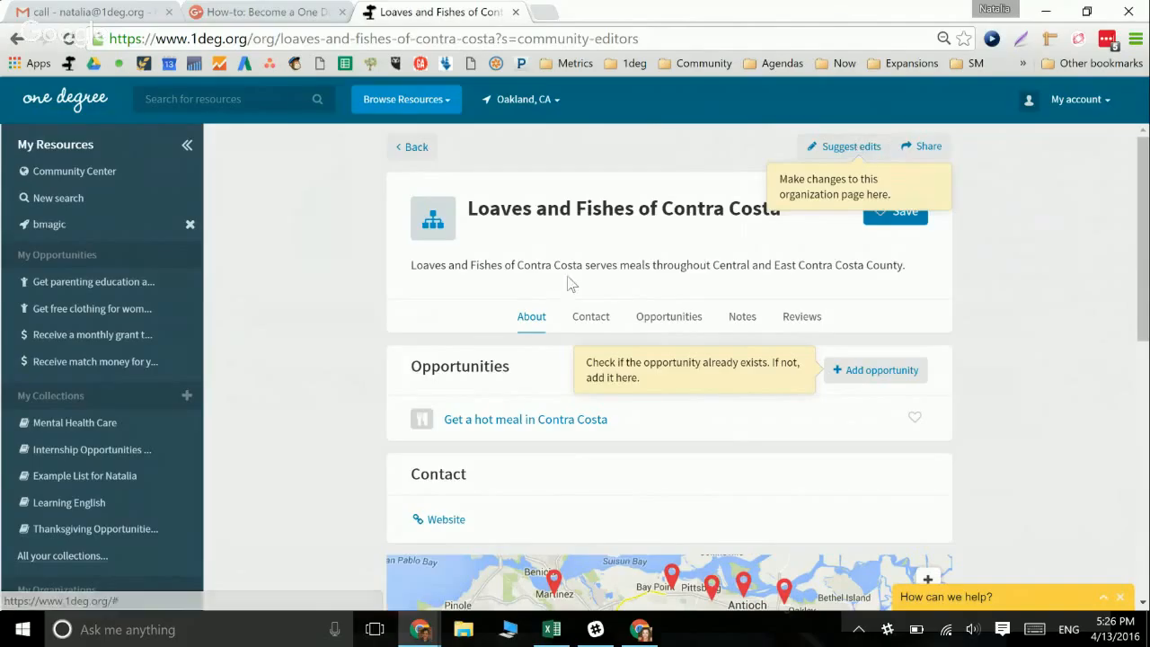
Review the Loaves and Fishes contact details, then start suggesting edits
{"action": "left_click", "coordinate": [589, 317]}
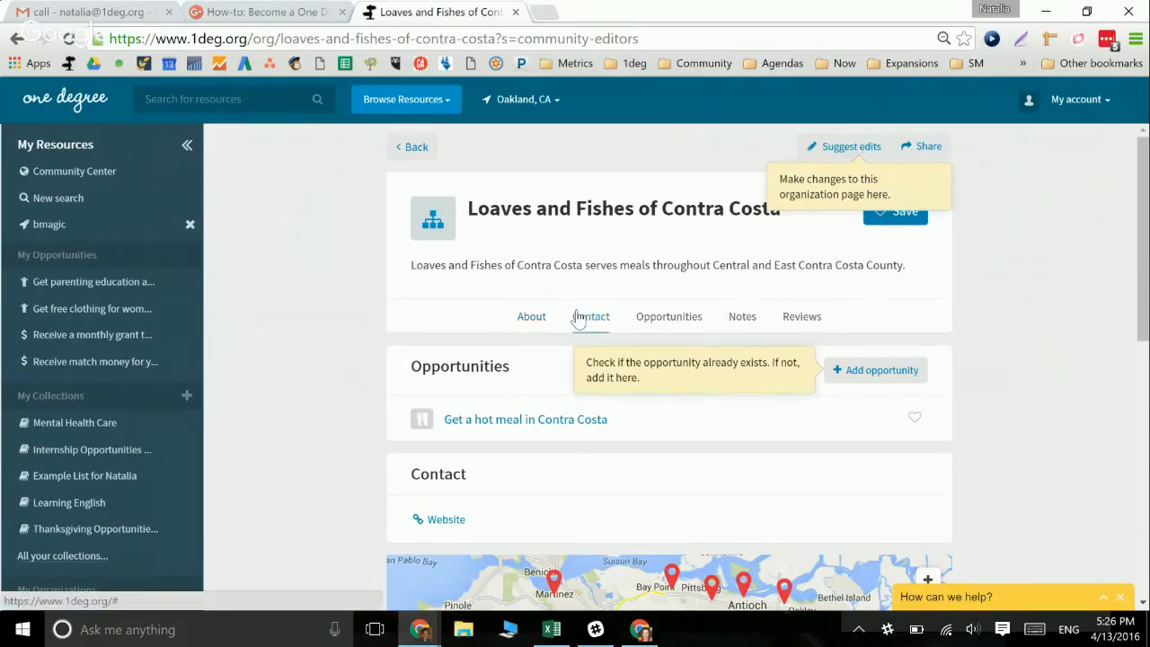
{"action": "scroll", "coordinate": [580, 319], "scroll_direction": "down", "scroll_amount": 2}
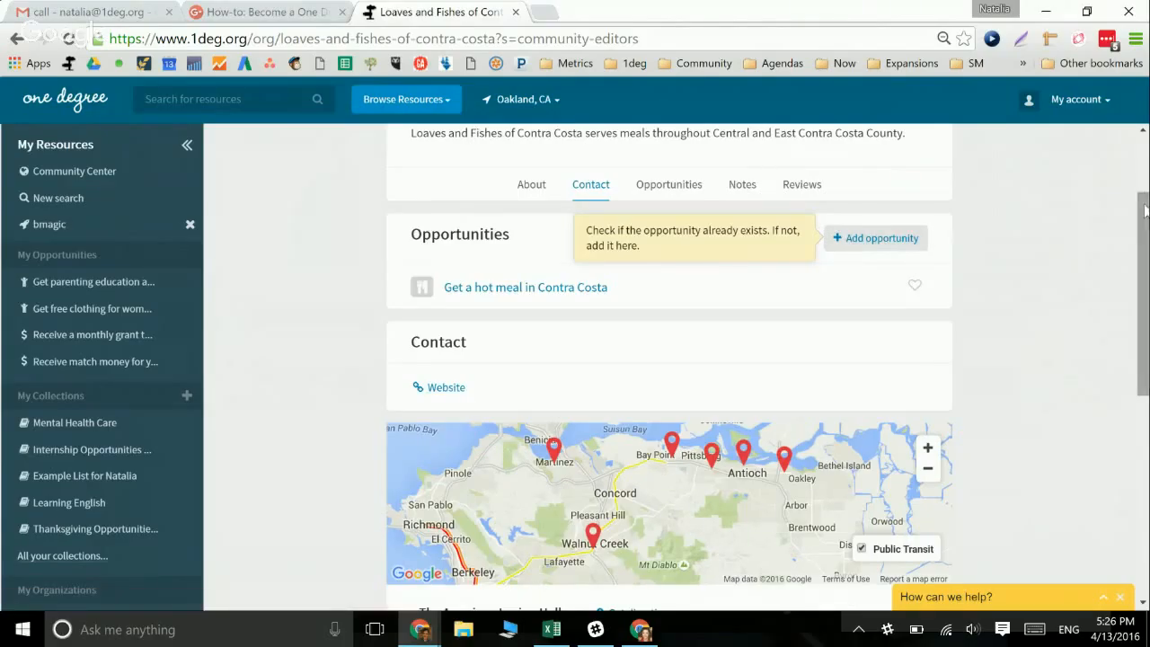
{"action": "left_click_drag", "start_coordinate": [1142, 219], "coordinate": [1148, 61]}
{"action": "left_click_drag", "start_coordinate": [1143, 189], "coordinate": [1144, 296]}
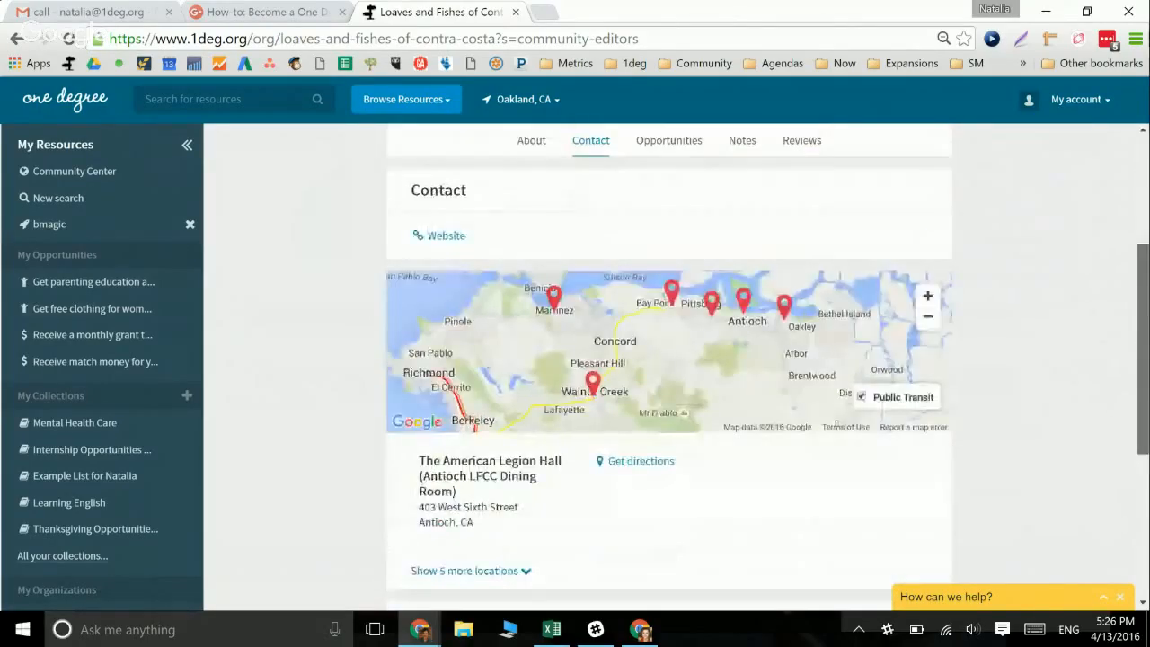
{"action": "scroll", "coordinate": [669, 368], "scroll_direction": "up", "scroll_amount": 4}
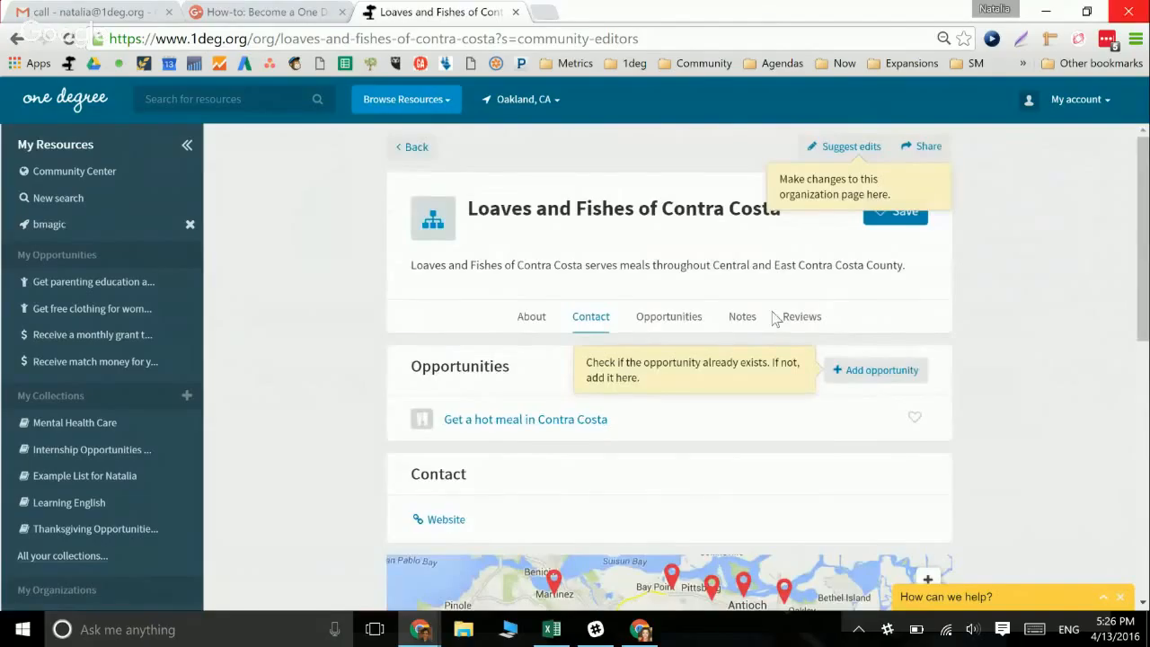
{"action": "left_click", "coordinate": [848, 145]}
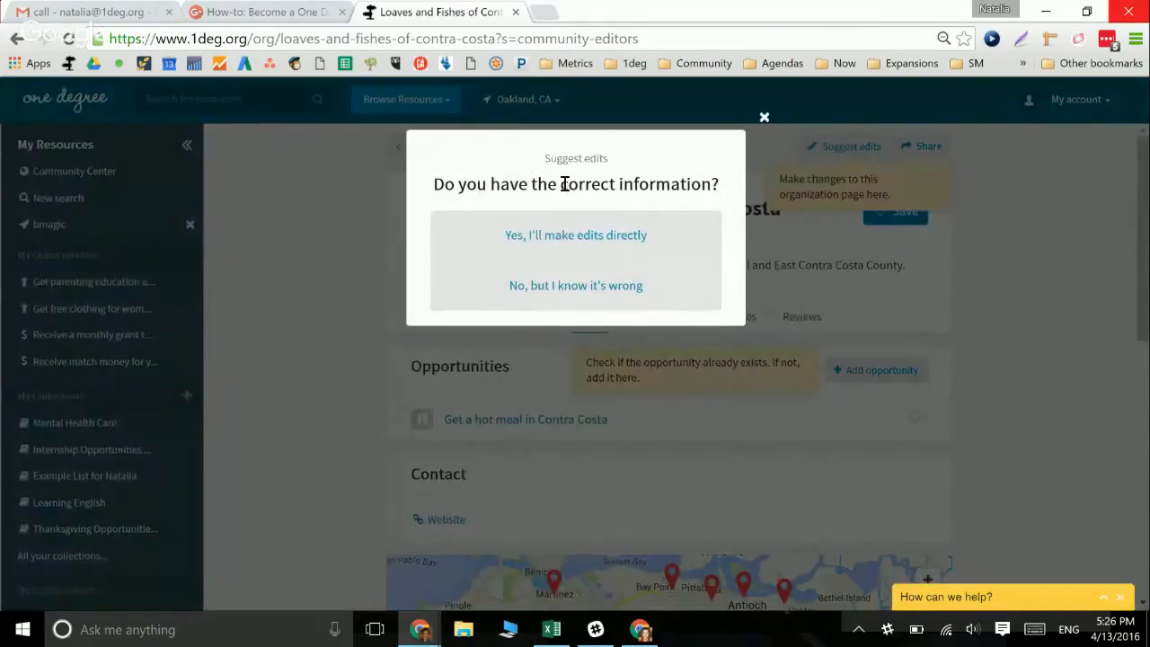
Edit directly, appending 'And also we do XYZ sjkdgk ksjdhf ksjh s' to the description
{"action": "left_click", "coordinate": [555, 239]}
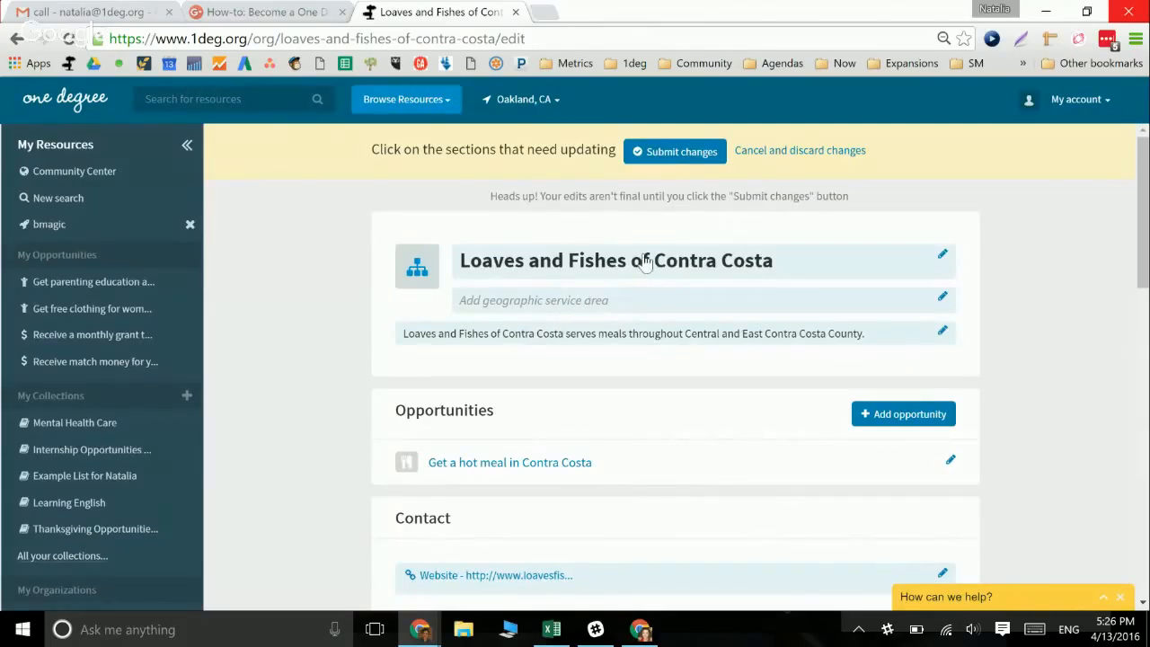
{"action": "left_click", "coordinate": [542, 340]}
{"action": "left_click", "coordinate": [548, 319]}
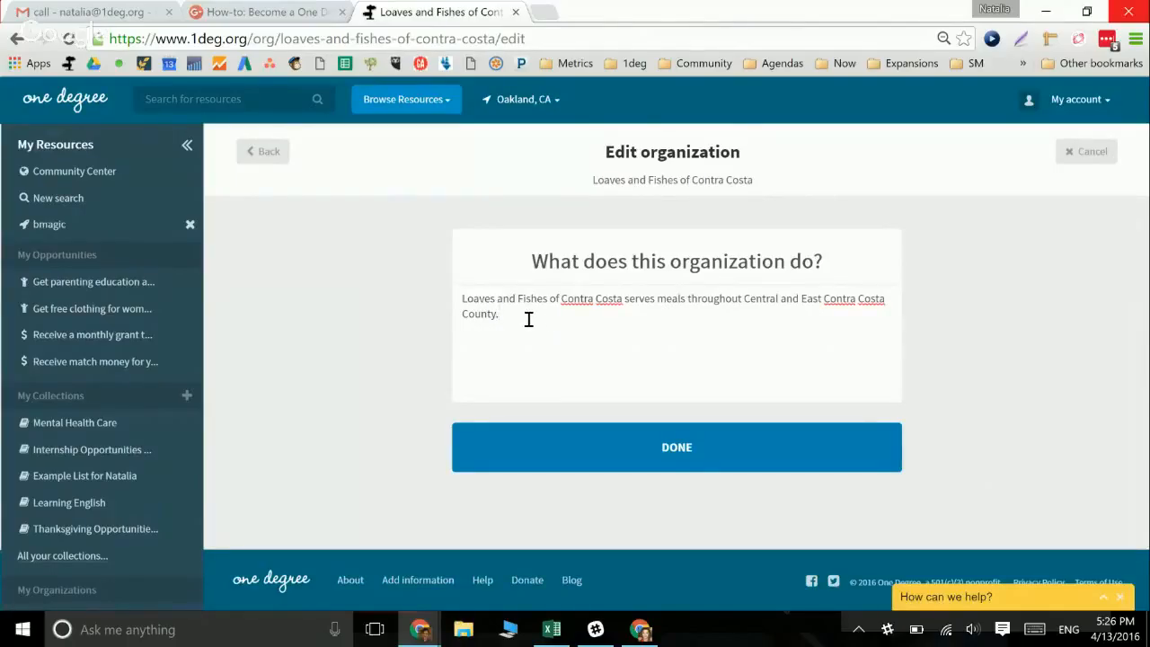
{"action": "type", "text": "And also we do X"}
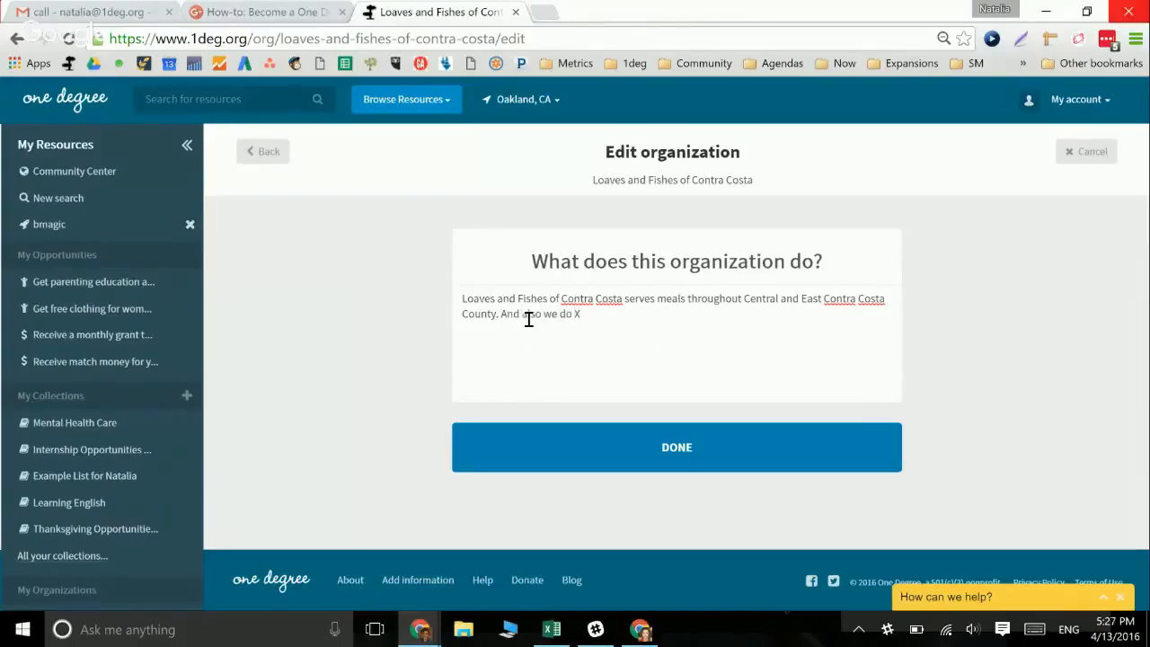
{"action": "type", "text": "YZ sjkdgk ksjdhf ksjh s"}
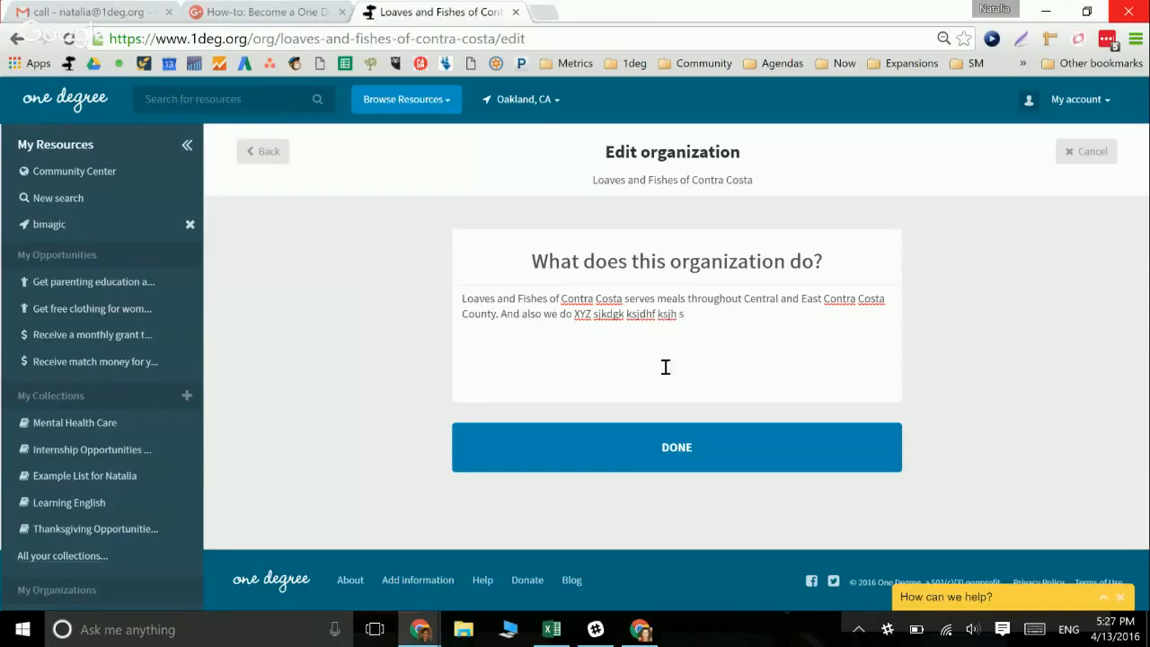
{"action": "left_click", "coordinate": [635, 456]}
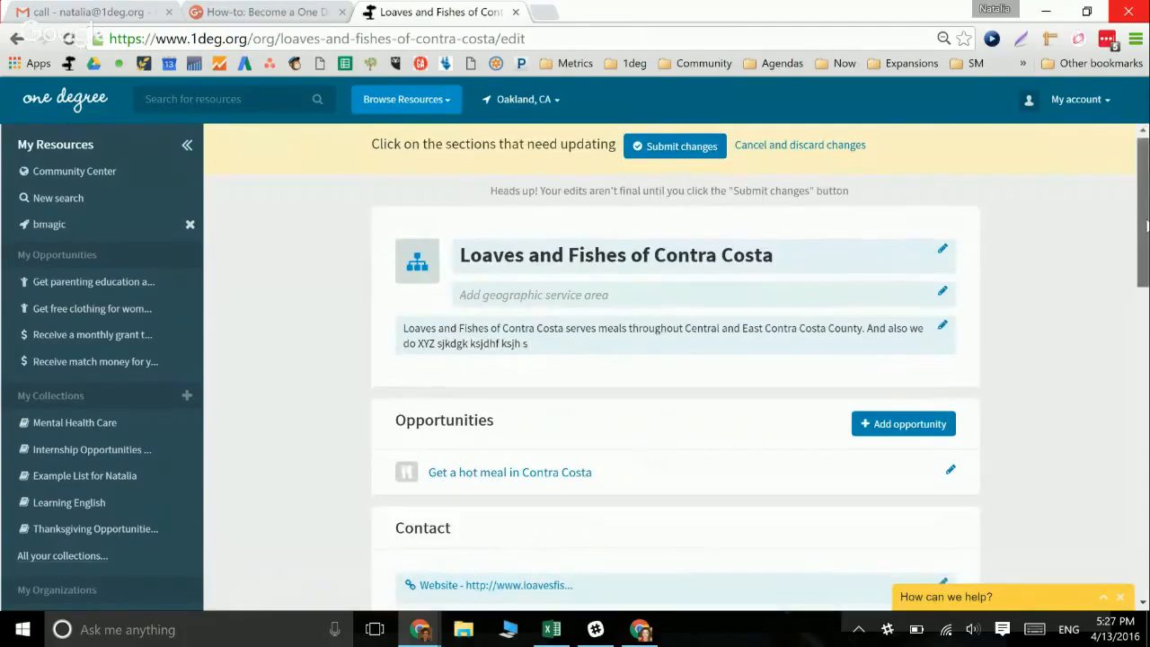
{"action": "left_click_drag", "start_coordinate": [1147, 213], "coordinate": [1144, 257]}
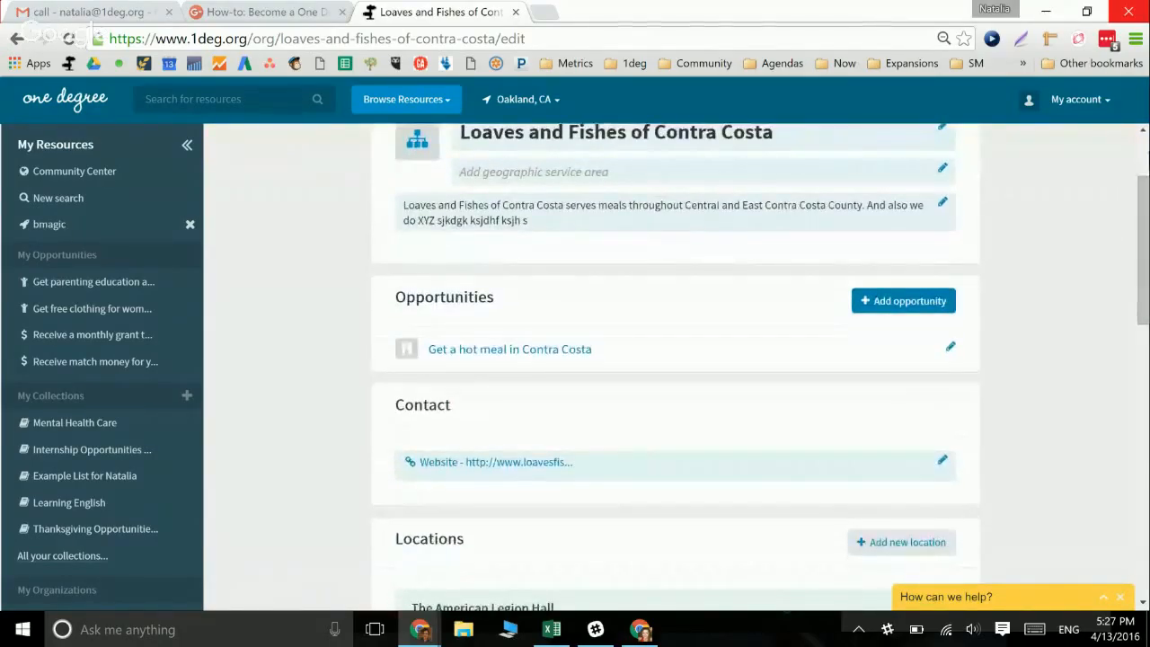
Add the organization's phone number to the Loaves and Fishes contact info
{"action": "left_click", "coordinate": [942, 462]}
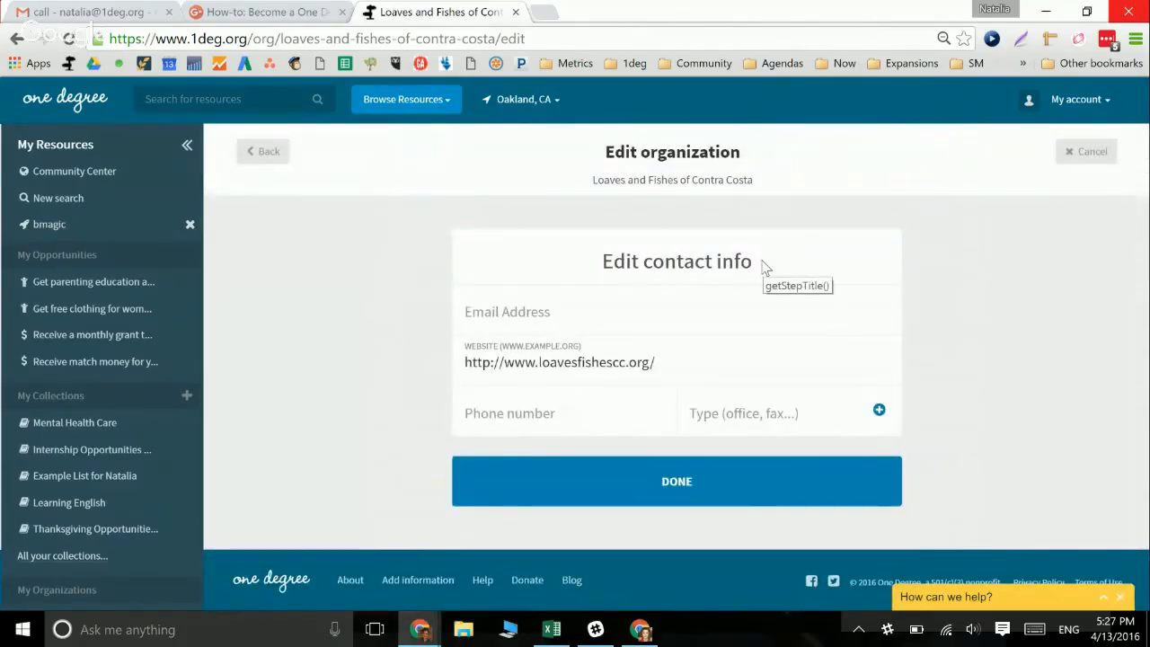
{"action": "left_click", "coordinate": [516, 418]}
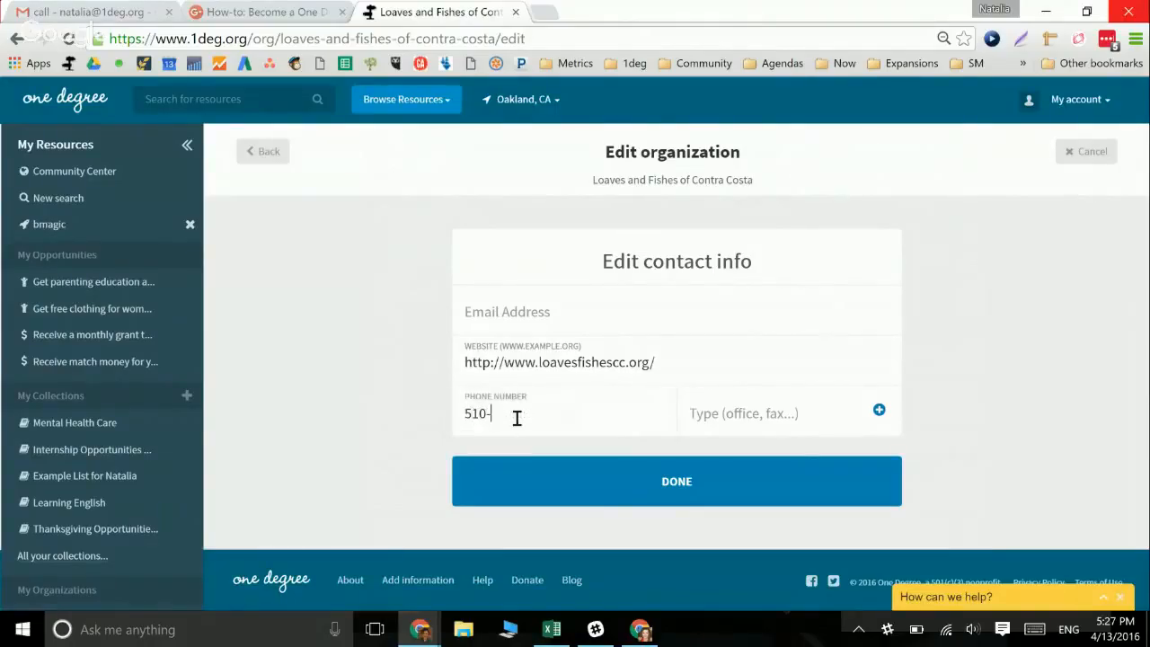
{"action": "left_click", "coordinate": [740, 415]}
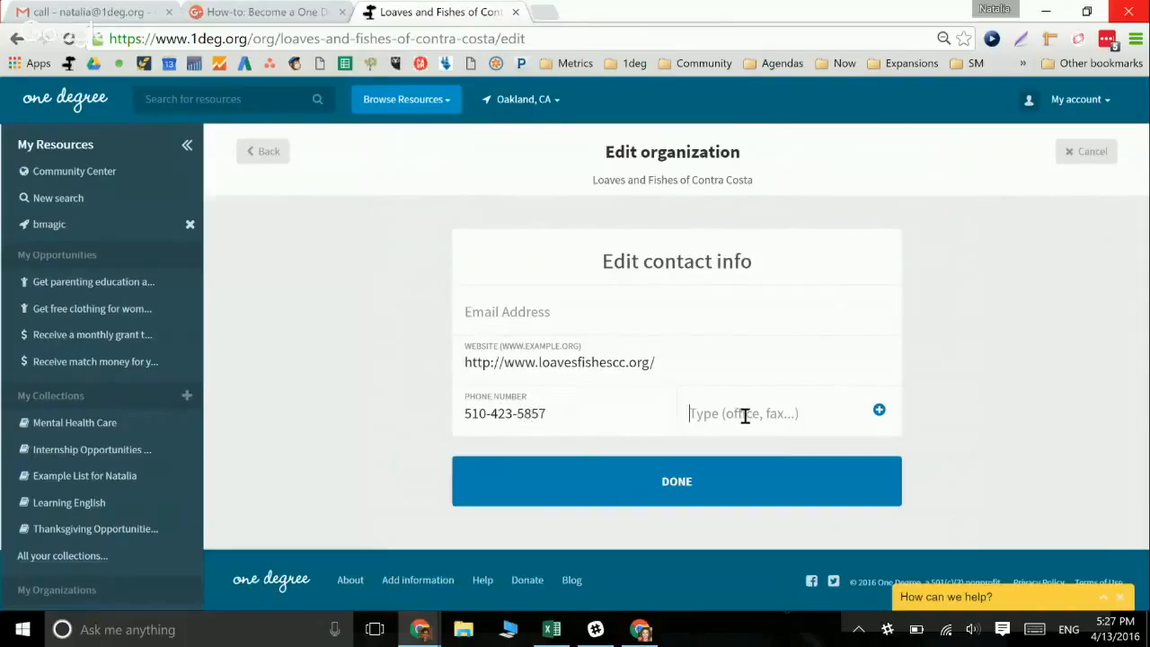
{"action": "left_click", "coordinate": [561, 421]}
{"action": "left_click", "coordinate": [688, 489]}
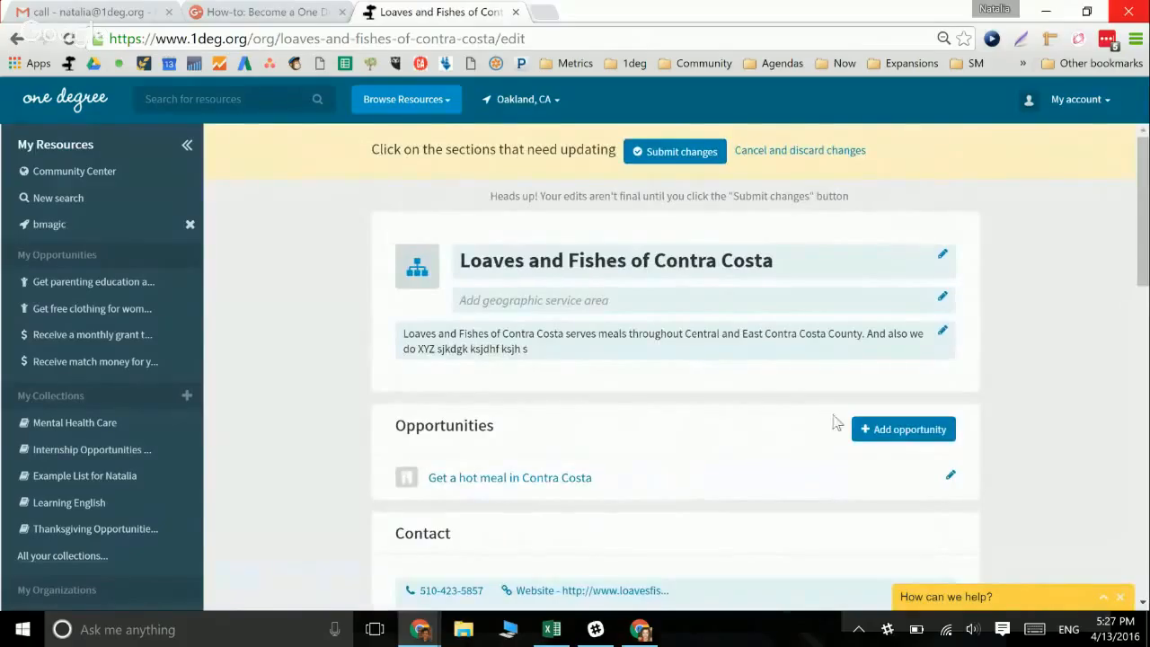
{"action": "scroll", "coordinate": [835, 423], "scroll_direction": "down", "scroll_amount": 3}
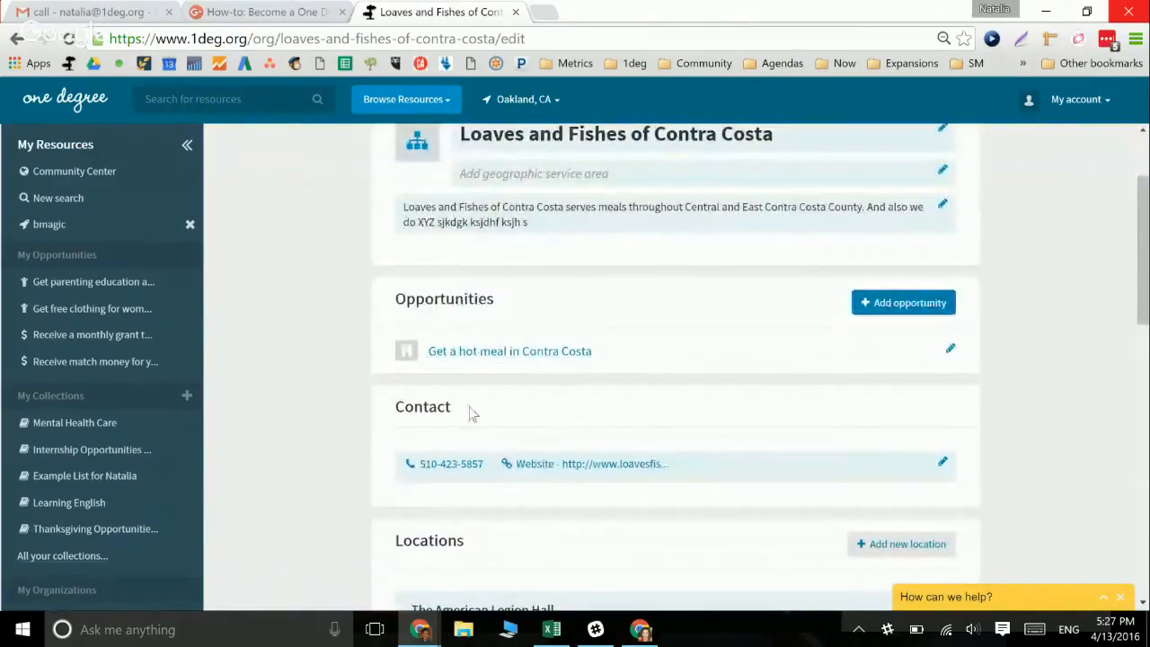
{"action": "left_click_drag", "start_coordinate": [1143, 307], "coordinate": [1137, 533]}
{"action": "scroll", "coordinate": [1131, 544], "scroll_direction": "down", "scroll_amount": 3}
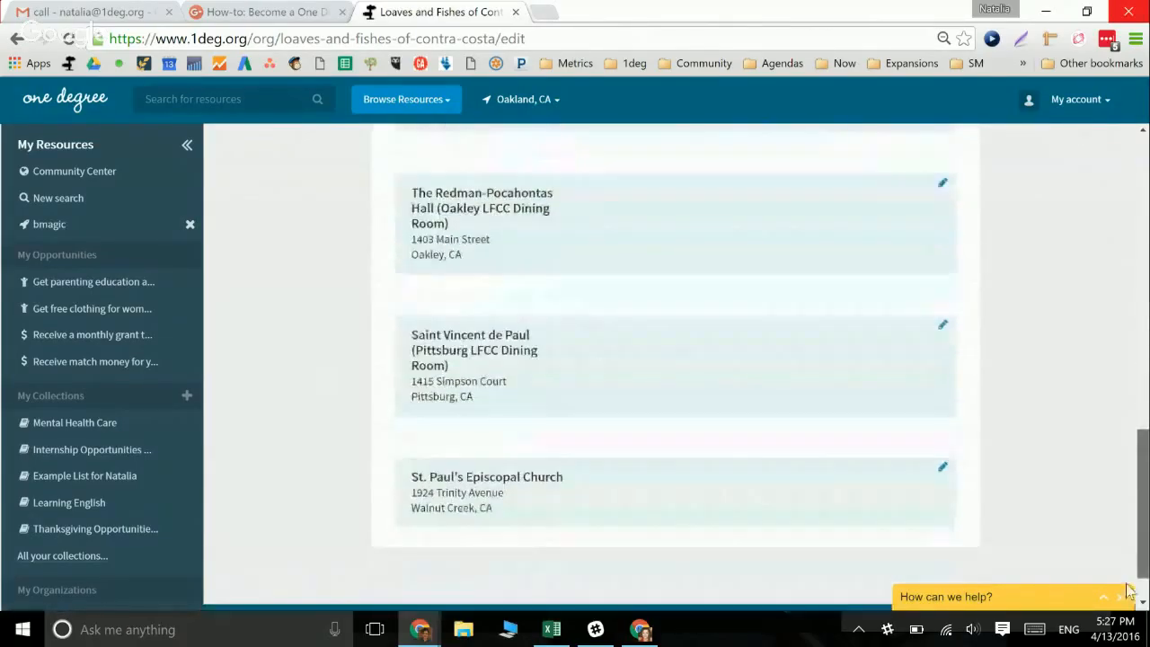
{"action": "scroll", "coordinate": [1132, 543], "scroll_direction": "up", "scroll_amount": 20}
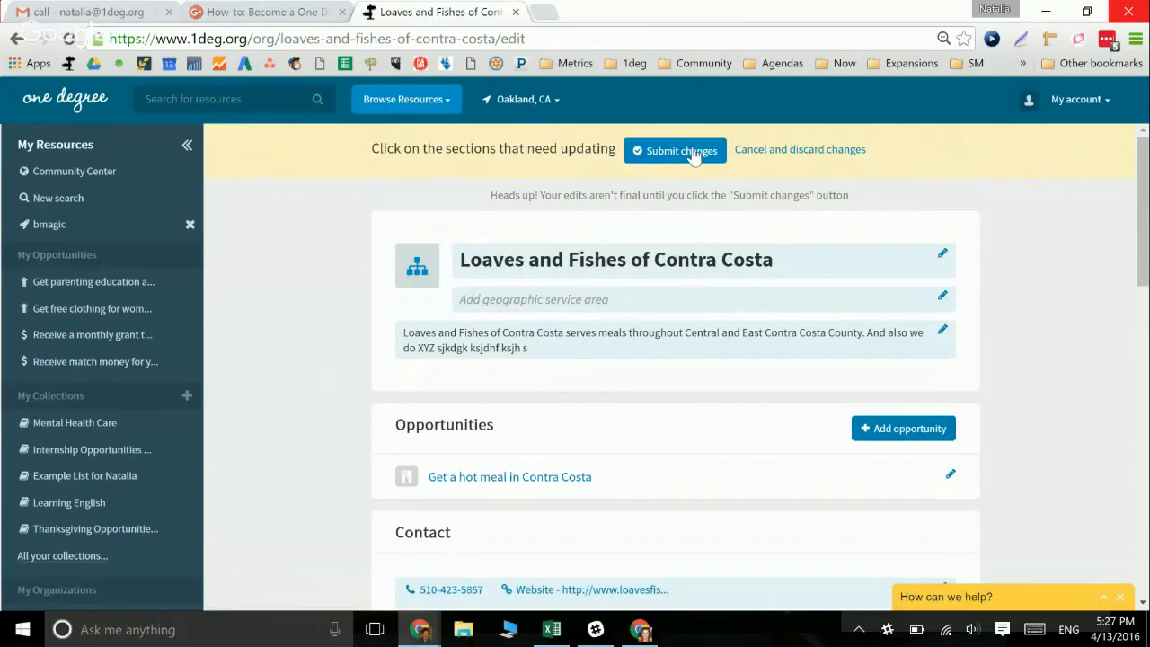
Submit the Loaves and Fishes changes for review and dismiss the confirmation
{"action": "left_click", "coordinate": [694, 154]}
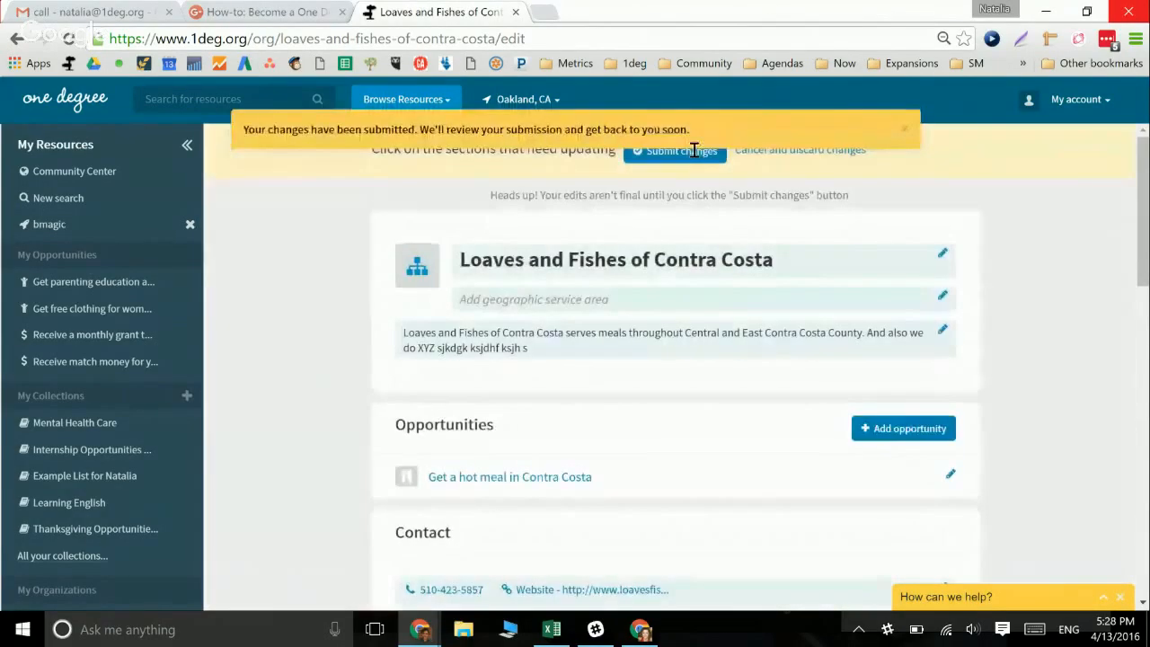
{"action": "left_click", "coordinate": [905, 135]}
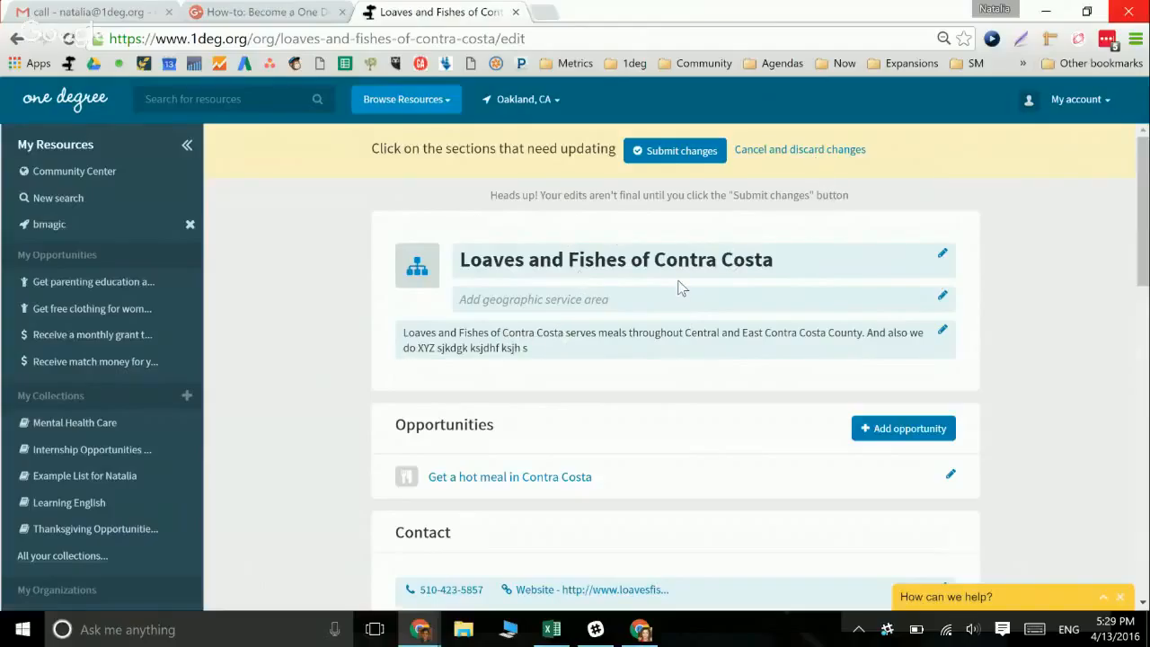
In account settings, connect the account to Loaves and Fishes of Contra Costa
{"action": "left_click", "coordinate": [1093, 106]}
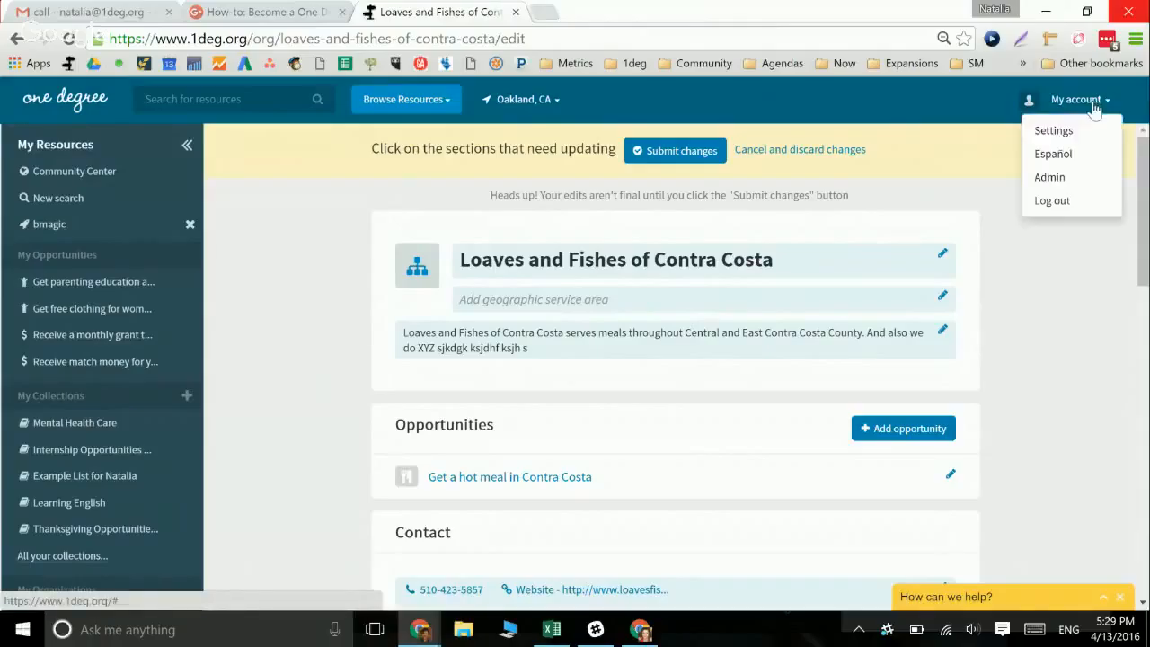
{"action": "left_click", "coordinate": [1055, 131]}
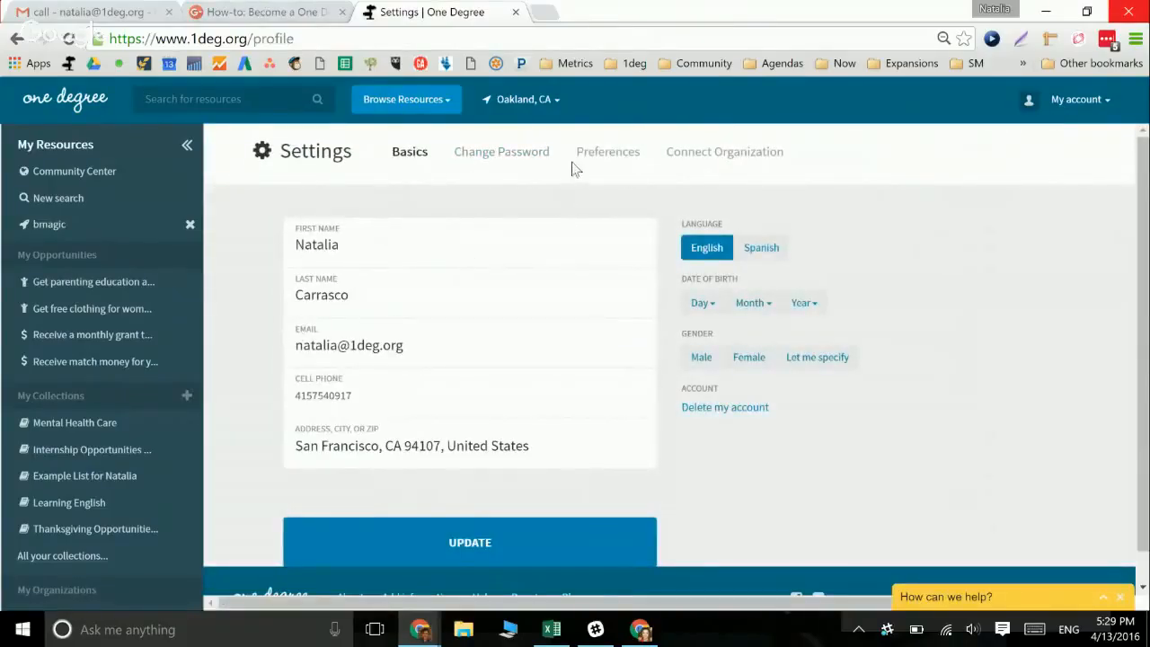
{"action": "left_click", "coordinate": [723, 165]}
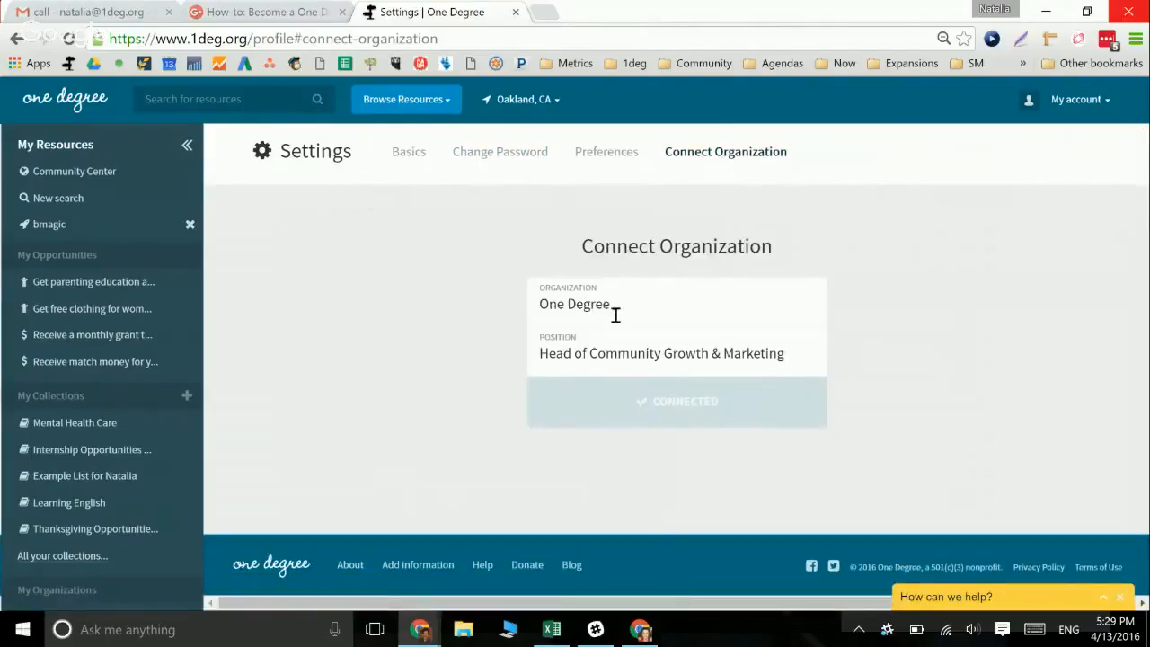
{"action": "left_click_drag", "start_coordinate": [603, 304], "coordinate": [539, 303]}
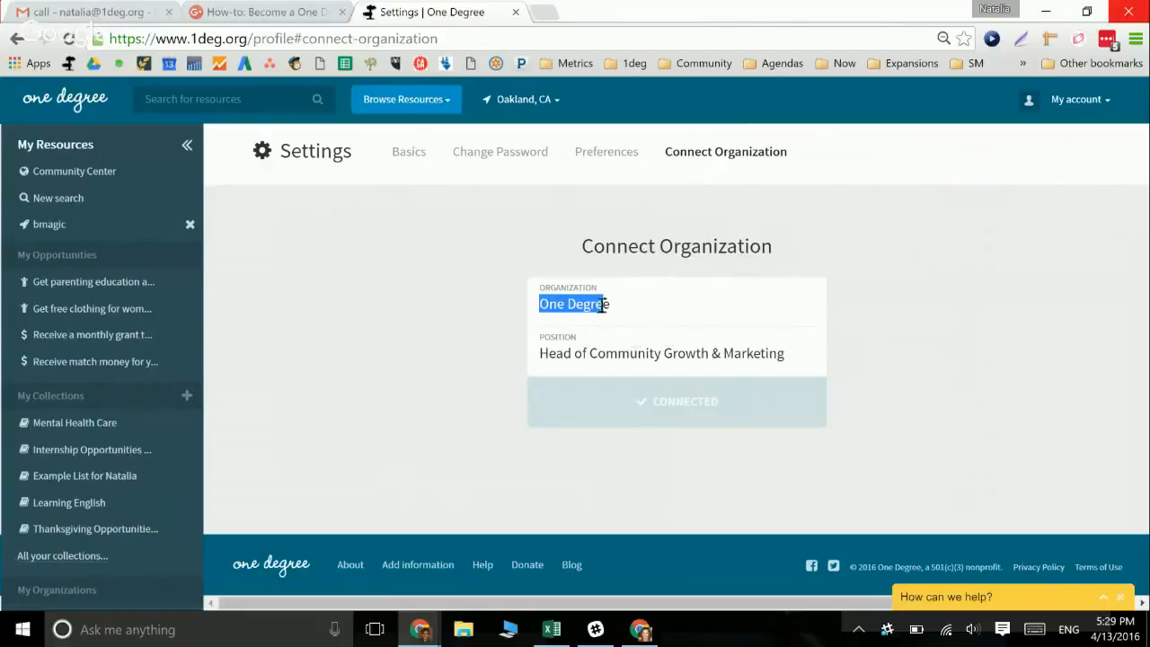
{"action": "left_click_drag", "start_coordinate": [640, 245], "coordinate": [698, 246]}
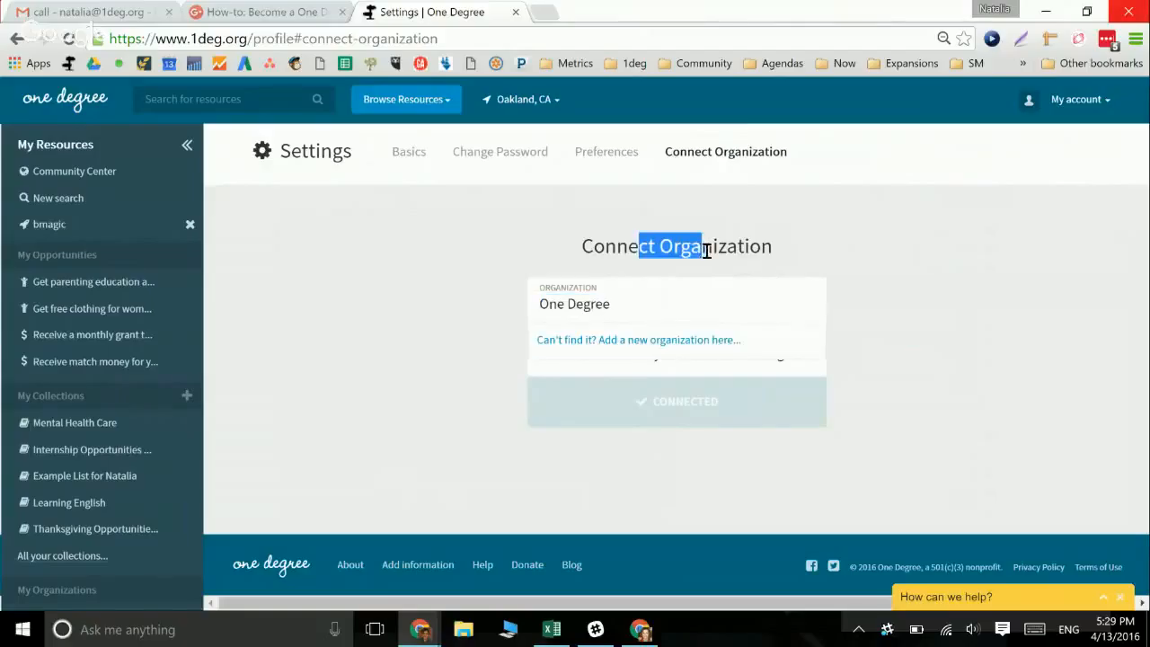
{"action": "left_click", "coordinate": [631, 302]}
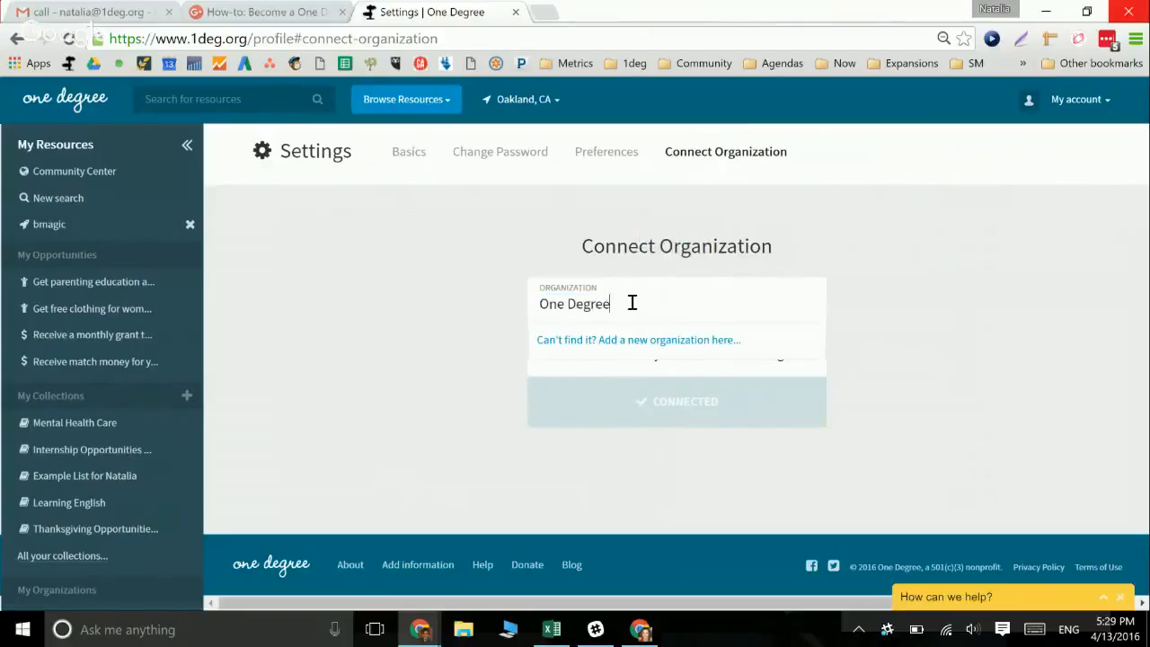
{"action": "key", "text": "BackSpace"}
{"action": "key", "text": "BackSpace"}
{"action": "key", "text": "BackSpace"}
{"action": "key", "text": "BackSpace"}
{"action": "key", "text": "BackSpace"}
{"action": "key", "text": "BackSpace"}
{"action": "key", "text": "BackSpace"}
{"action": "key", "text": "BackSpace"}
{"action": "key", "text": "BackSpace"}
{"action": "key", "text": "BackSpace"}
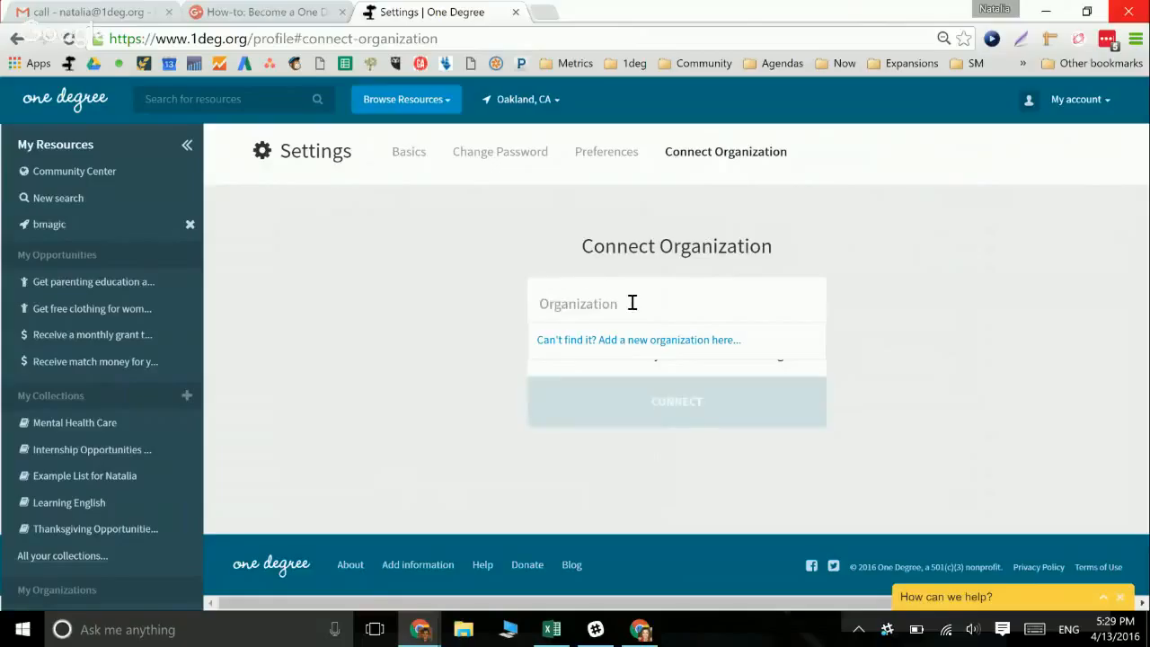
{"action": "type", "text": "Loaves"}
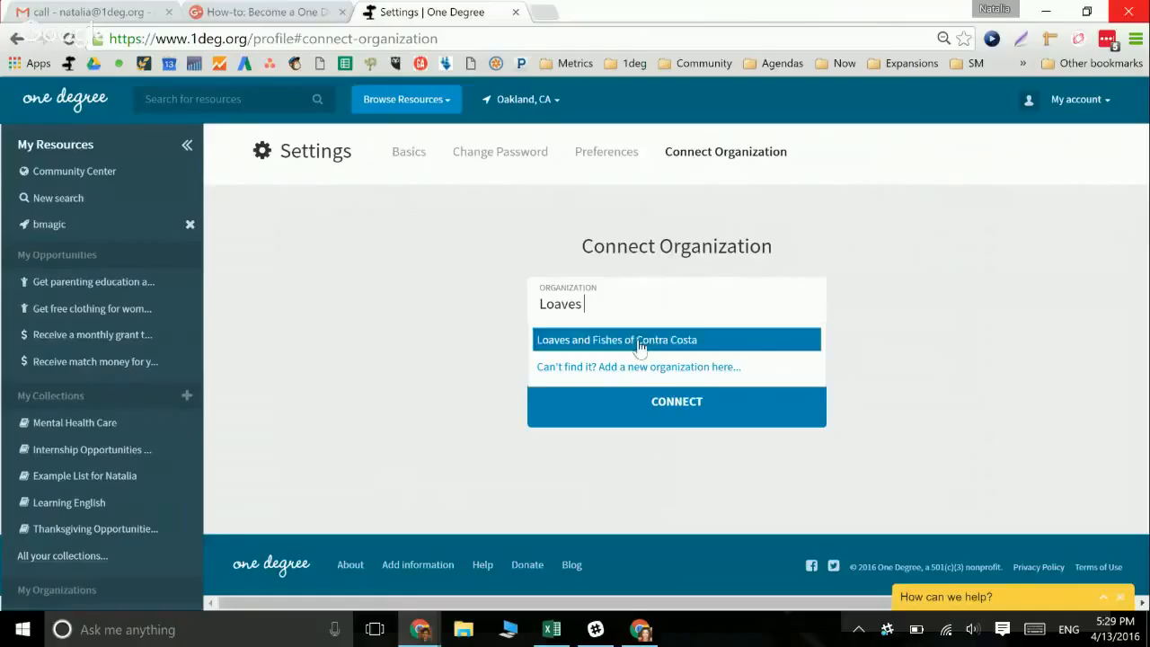
{"action": "left_click", "coordinate": [638, 339]}
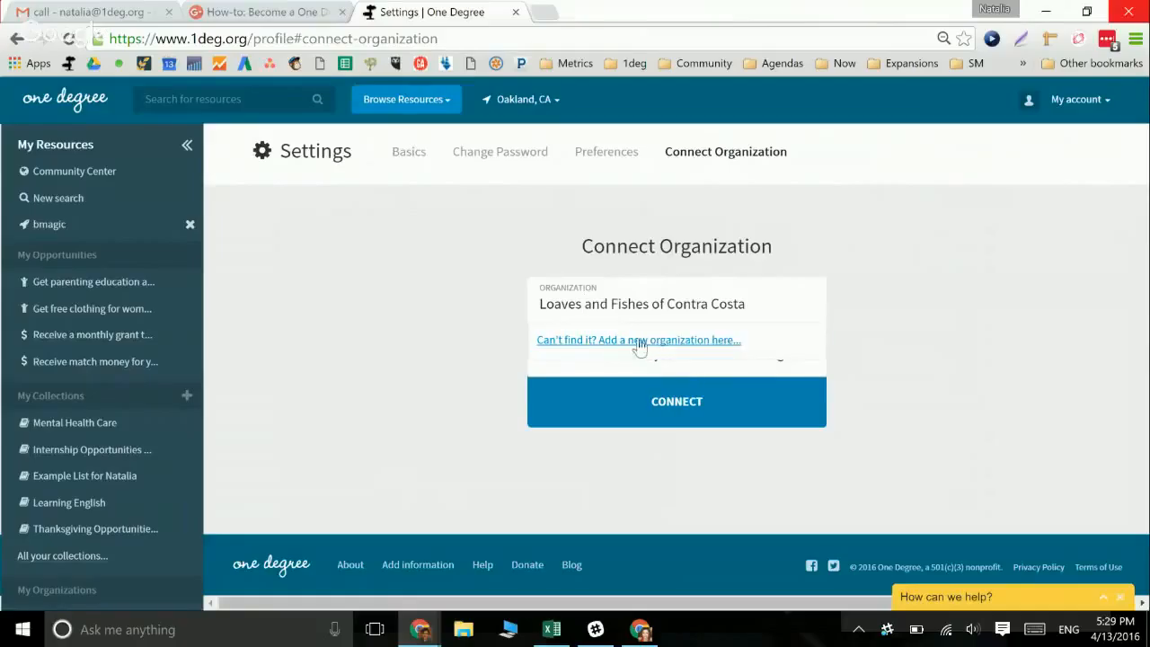
{"action": "left_click", "coordinate": [647, 408]}
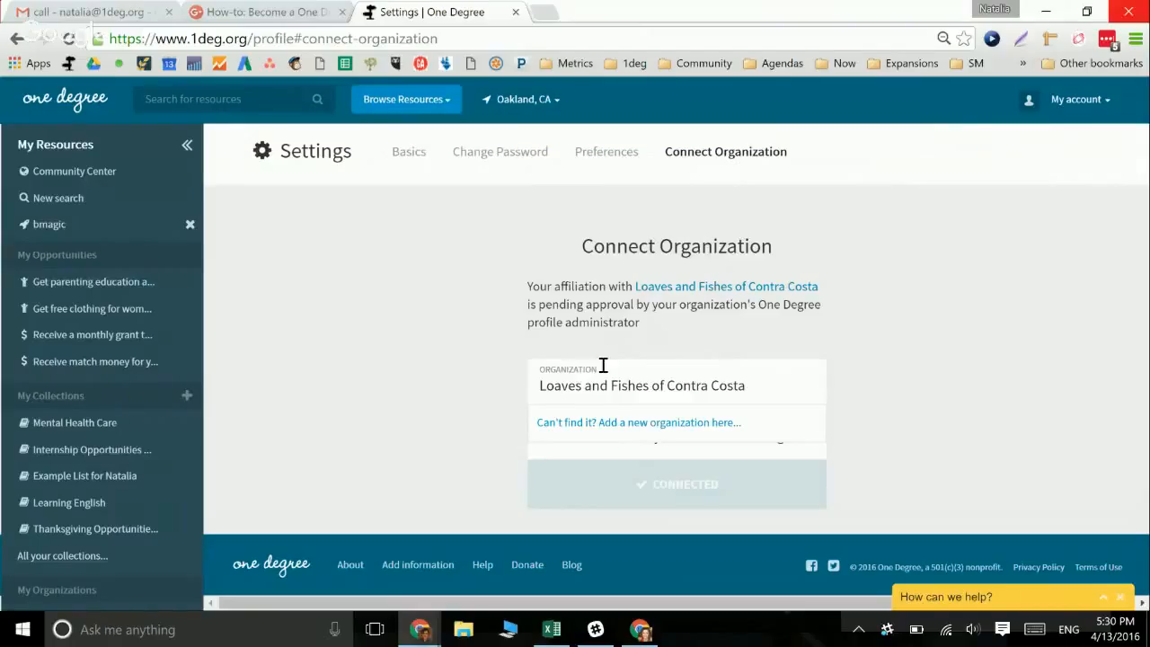
Reconnect the account to One Degree instead and dismiss the success message
{"action": "left_click", "coordinate": [742, 382]}
{"action": "key", "text": "BackSpace"}
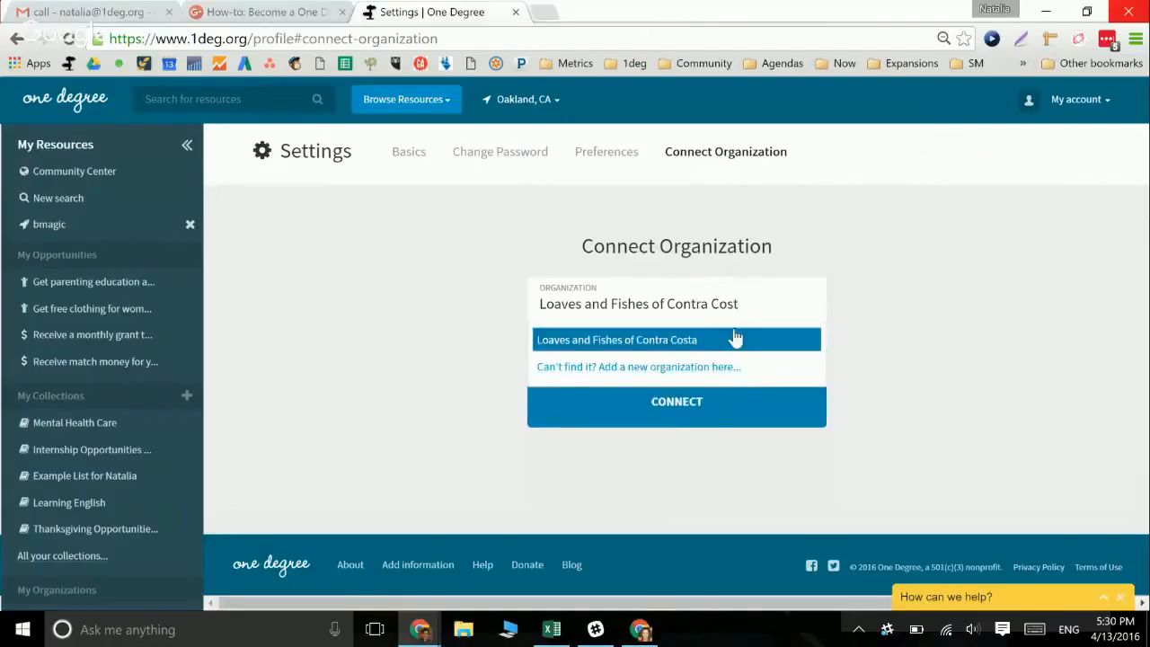
{"action": "key", "text": "BackSpace"}
{"action": "key", "text": "BackSpace"}
{"action": "key", "text": "BackSpace"}
{"action": "key", "text": "BackSpace"}
{"action": "key", "text": "BackSpace"}
{"action": "key", "text": "BackSpace"}
{"action": "key", "text": "BackSpace"}
{"action": "key", "text": "BackSpace"}
{"action": "key", "text": "BackSpace"}
{"action": "key", "text": "BackSpace"}
{"action": "key", "text": "BackSpace"}
{"action": "key", "text": "BackSpace"}
{"action": "key", "text": "BackSpace"}
{"action": "key", "text": "BackSpace"}
{"action": "key", "text": "BackSpace"}
{"action": "key", "text": "BackSpace"}
{"action": "key", "text": "BackSpace"}
{"action": "key", "text": "BackSpace"}
{"action": "key", "text": "BackSpace"}
{"action": "key", "text": "BackSpace"}
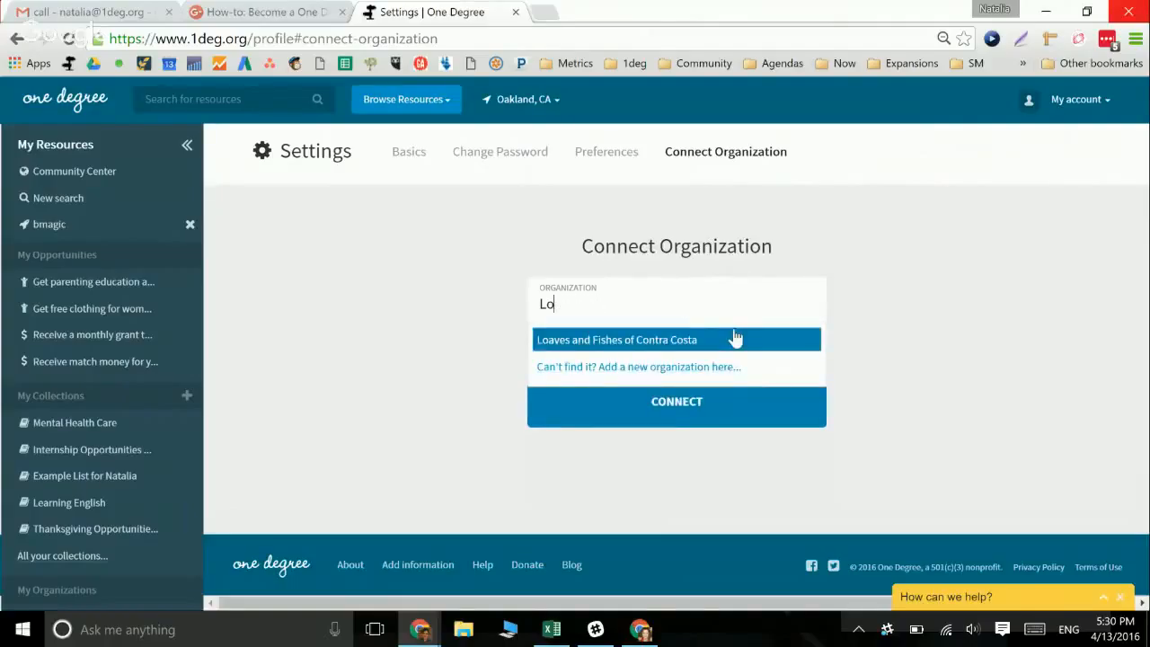
{"action": "type", "text": "One Degre"}
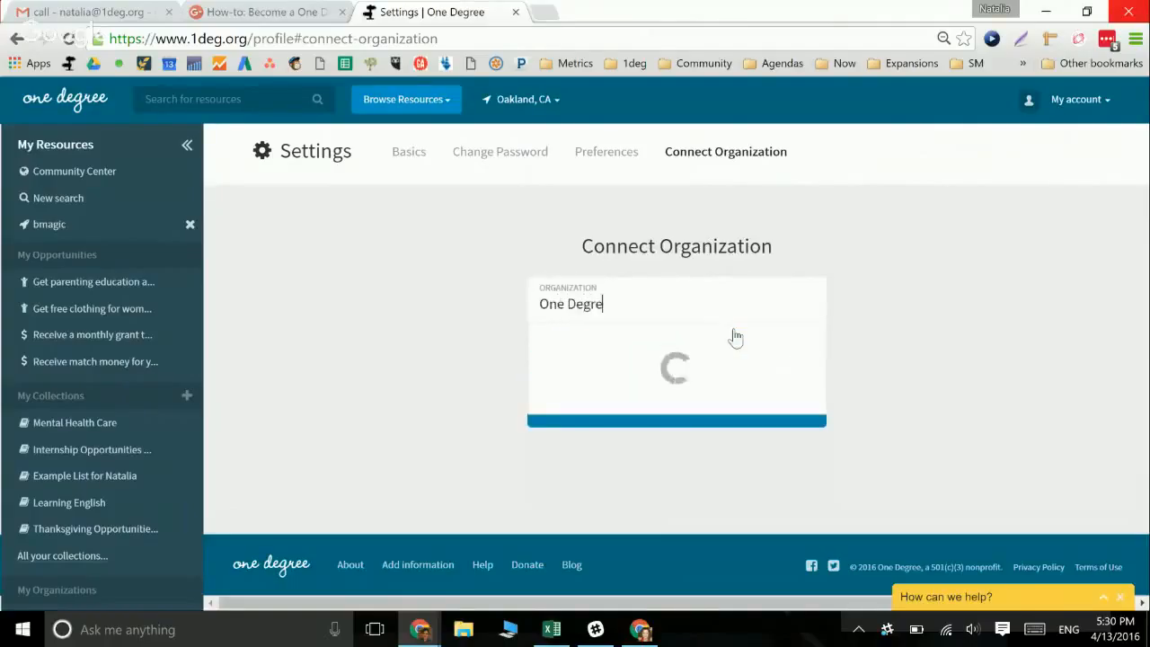
{"action": "type", "text": "e"}
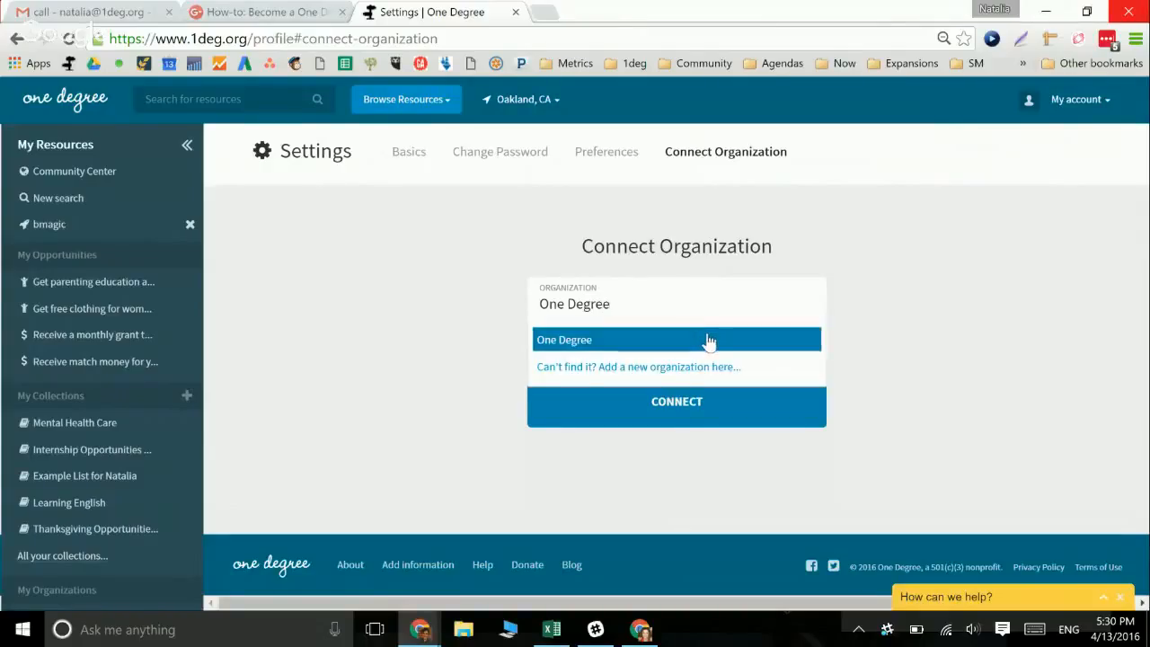
{"action": "left_click", "coordinate": [708, 341]}
{"action": "left_click", "coordinate": [664, 409]}
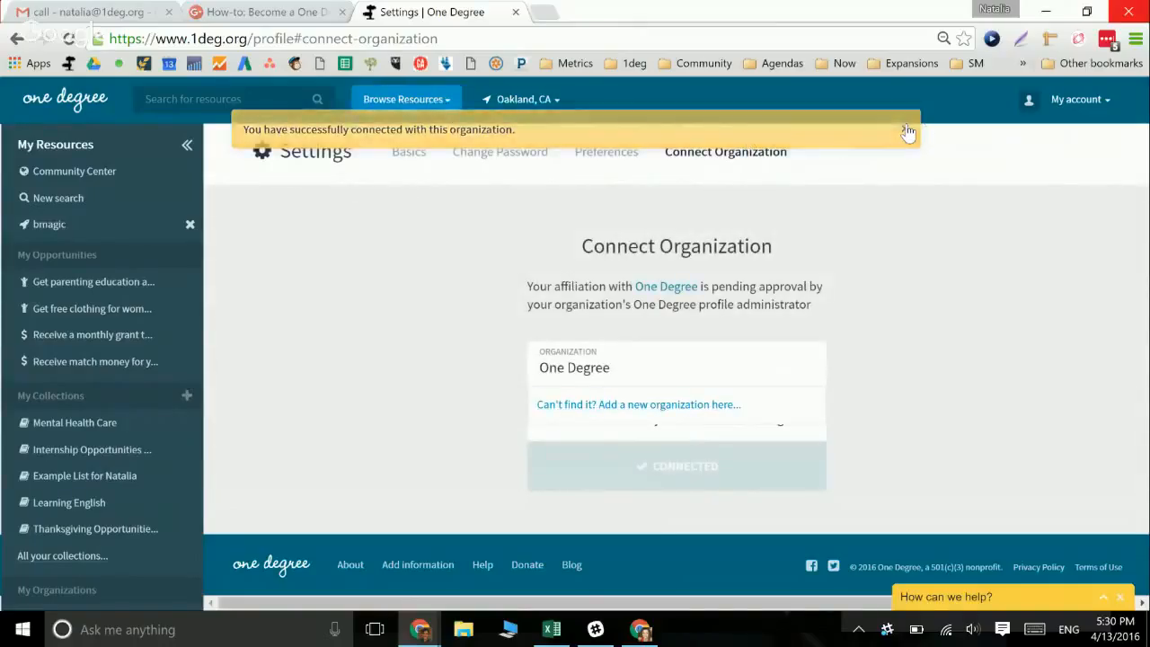
{"action": "left_click", "coordinate": [905, 132]}
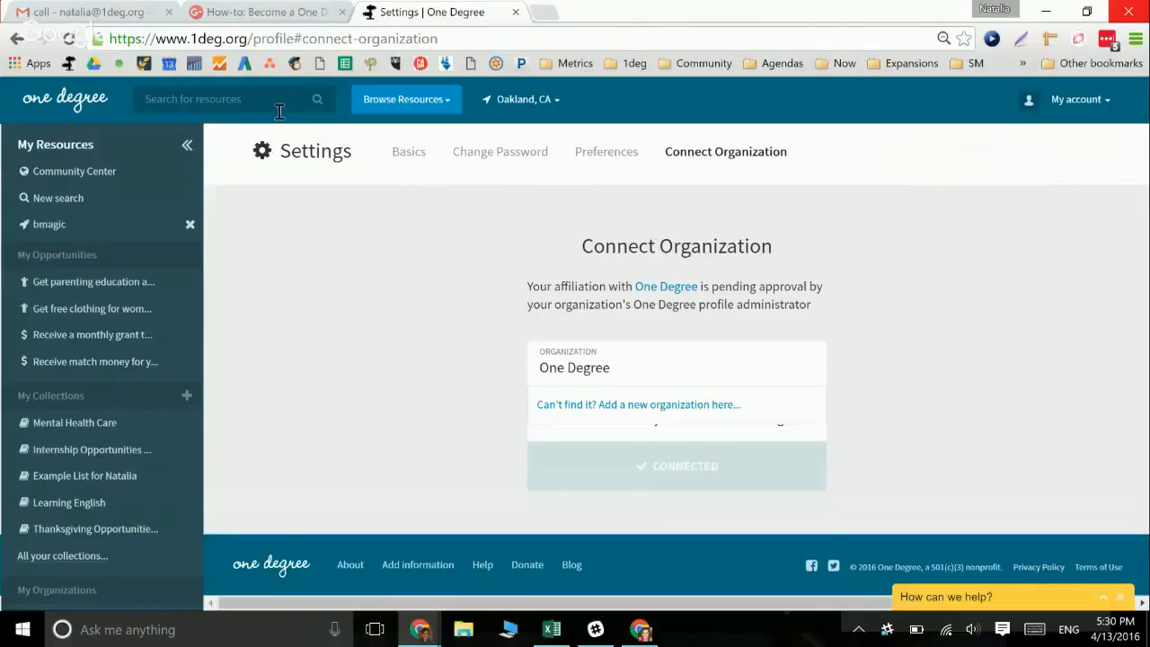
Try an organization search for 'Loave', clear it, and start a new resource search
{"action": "left_click", "coordinate": [418, 566]}
{"action": "left_click", "coordinate": [512, 453]}
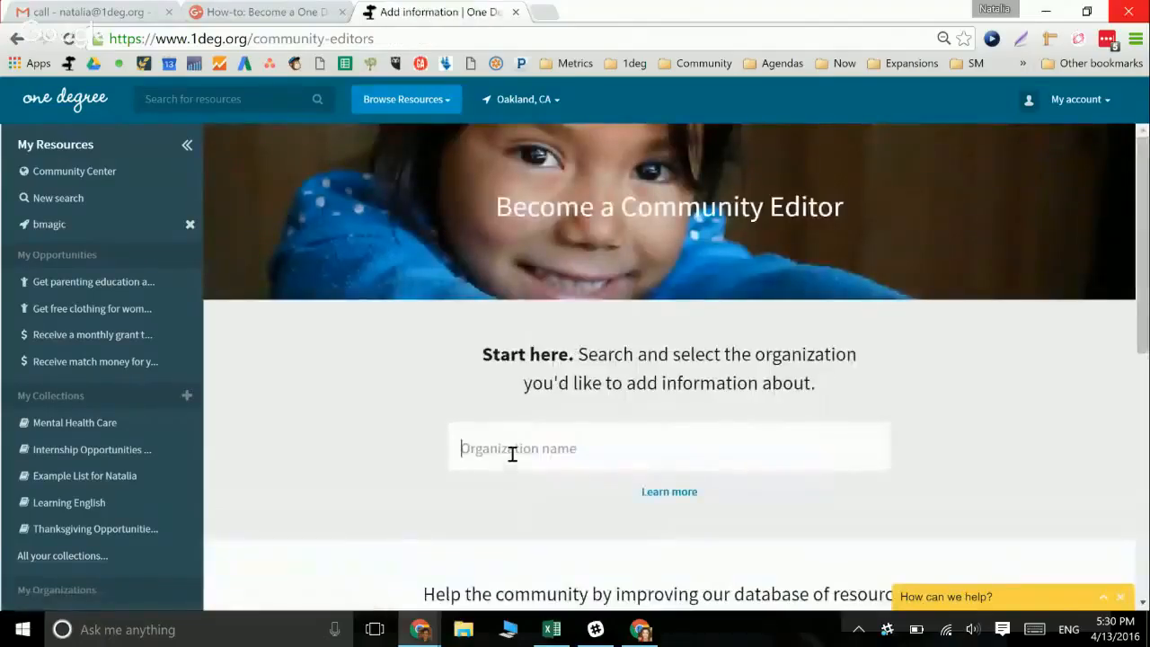
{"action": "type", "text": "Loave"}
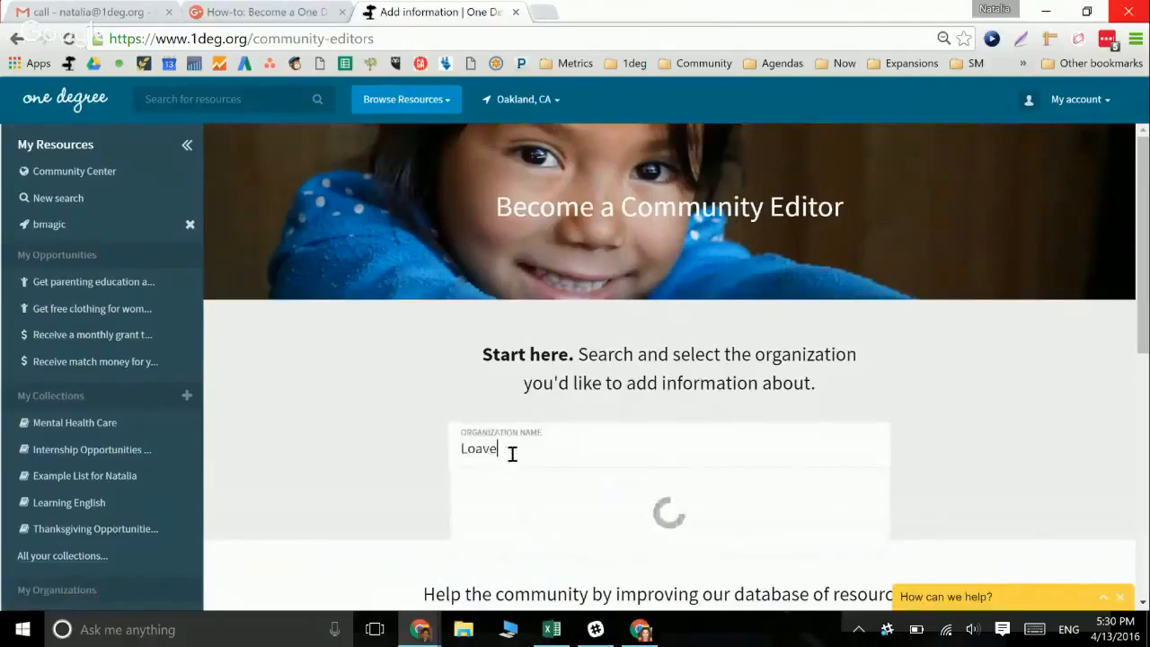
{"action": "key", "text": "BackSpace"}
{"action": "key", "text": "BackSpace"}
{"action": "key", "text": "BackSpace"}
{"action": "key", "text": "BackSpace"}
{"action": "key", "text": "BackSpace"}
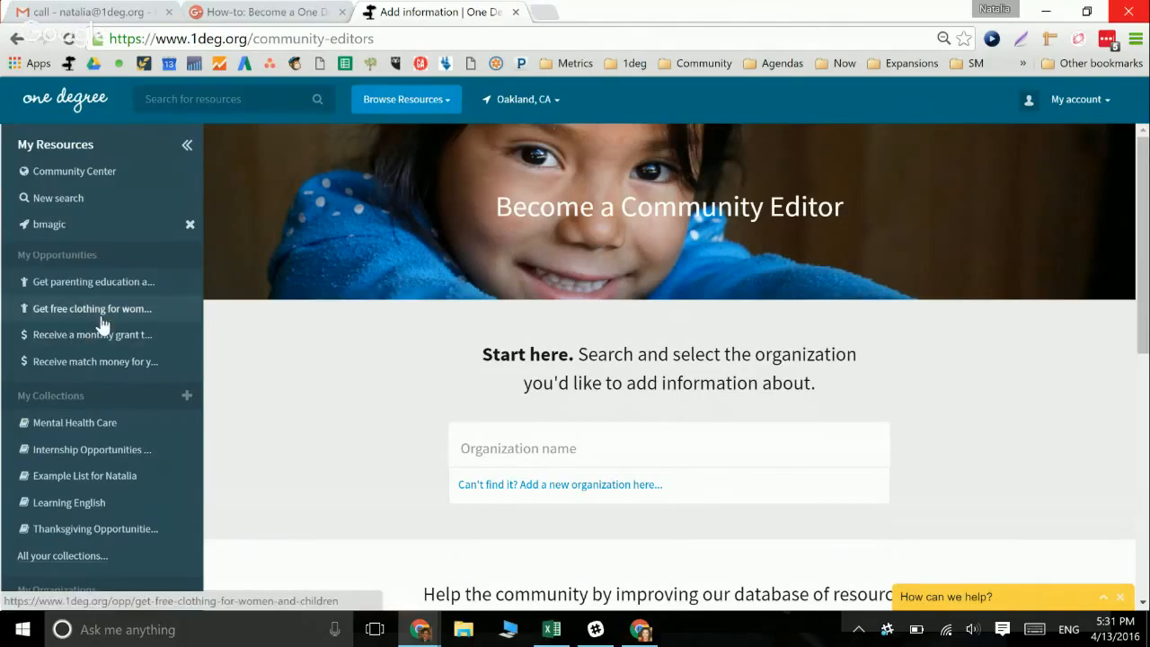
{"action": "left_click", "coordinate": [188, 226]}
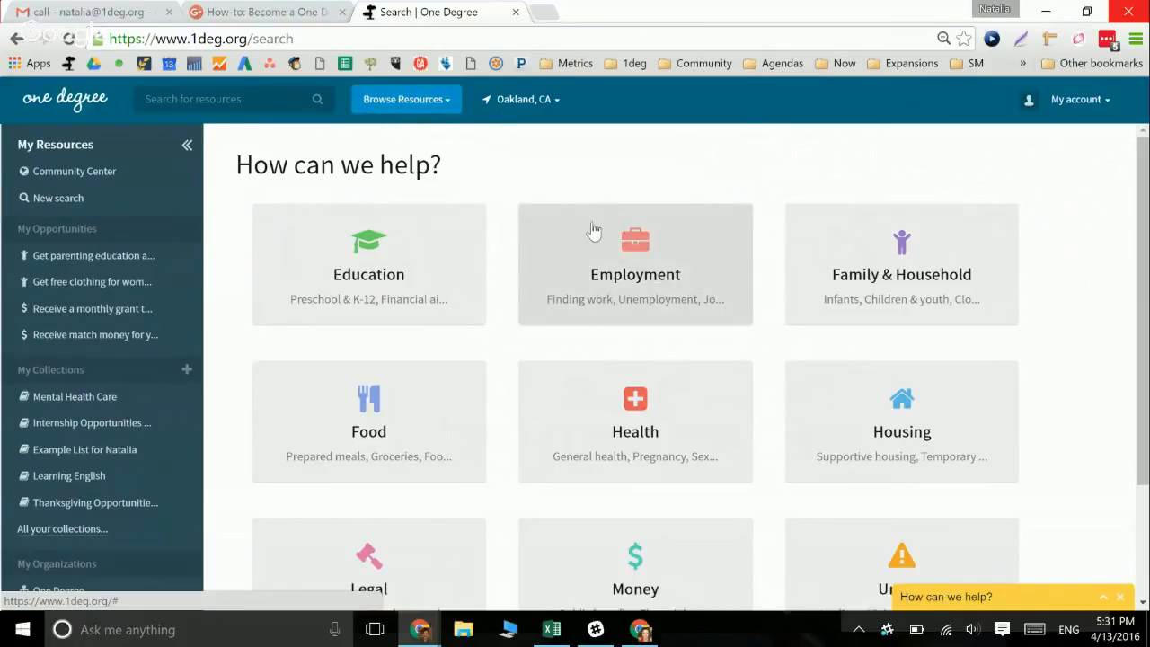
Browse Employment > Job training near Oakland and open the Next Step Learning Center opportunity
{"action": "left_click", "coordinate": [618, 260]}
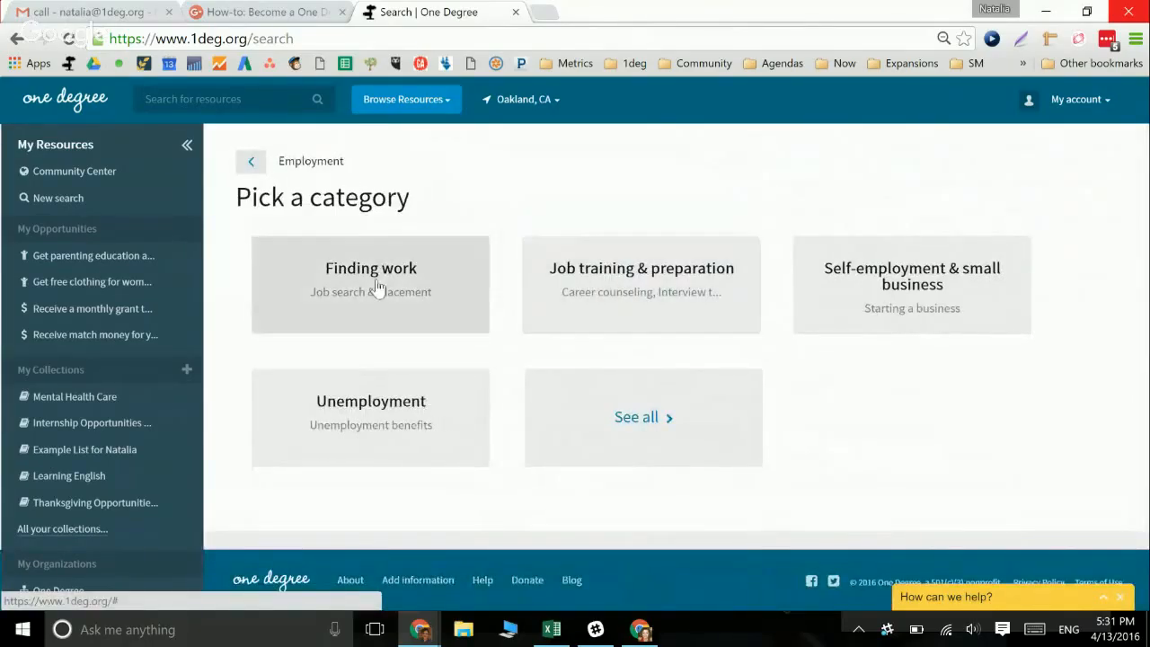
{"action": "left_click", "coordinate": [618, 277]}
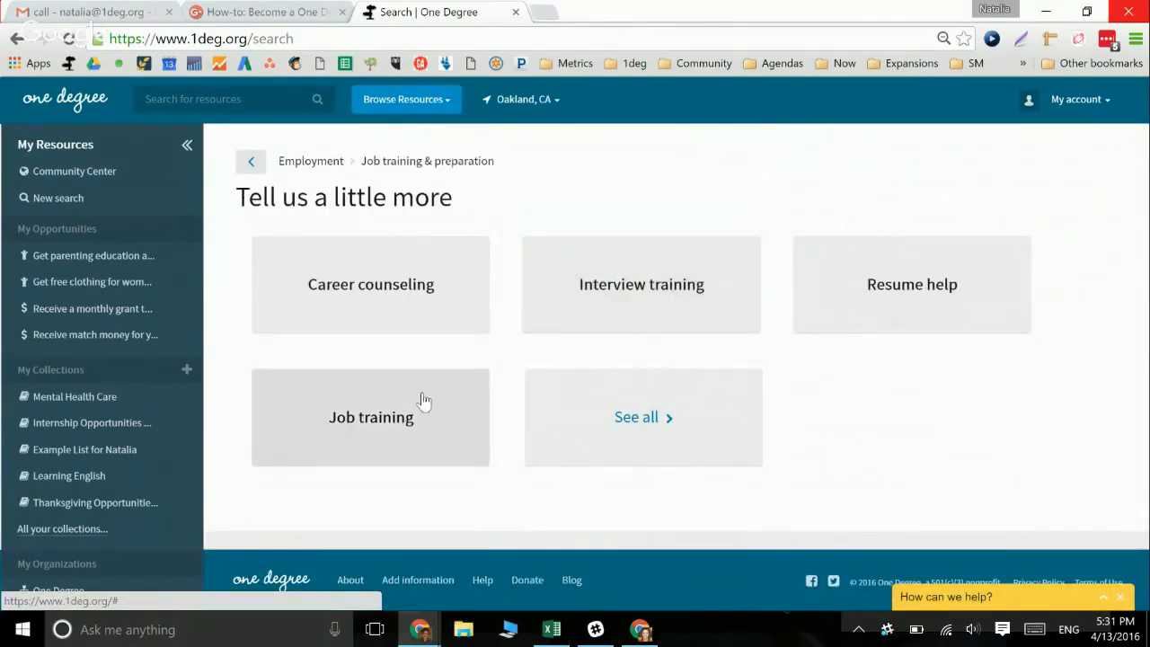
{"action": "left_click", "coordinate": [349, 425]}
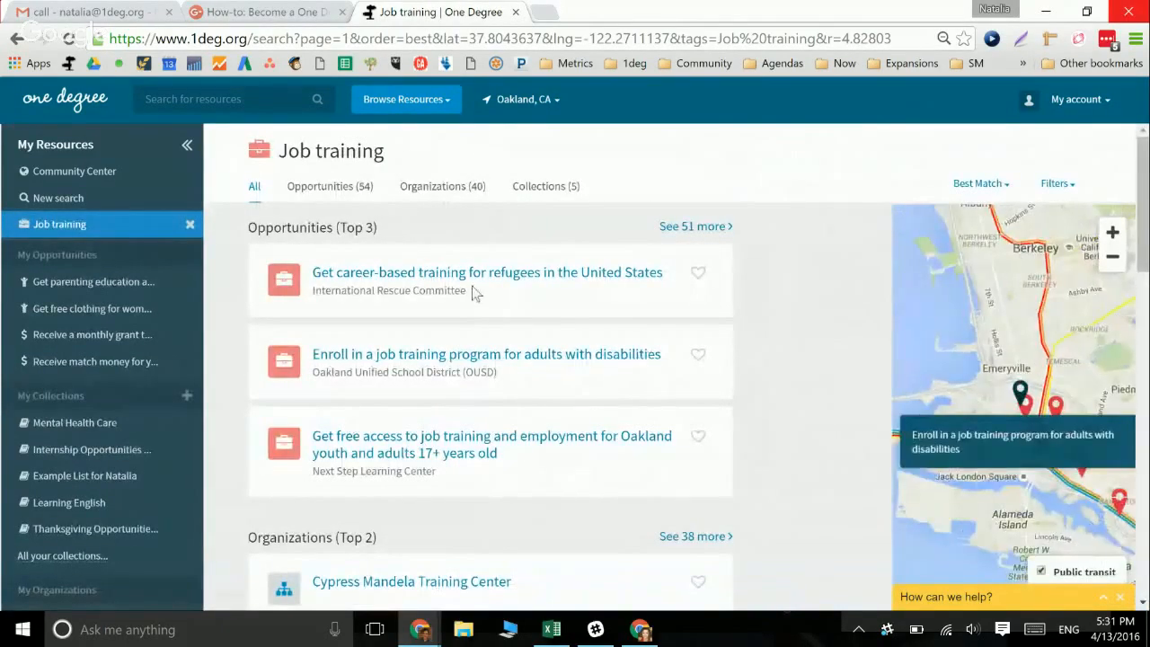
{"action": "left_click", "coordinate": [418, 108]}
{"action": "mouse_move", "coordinate": [426, 177]}
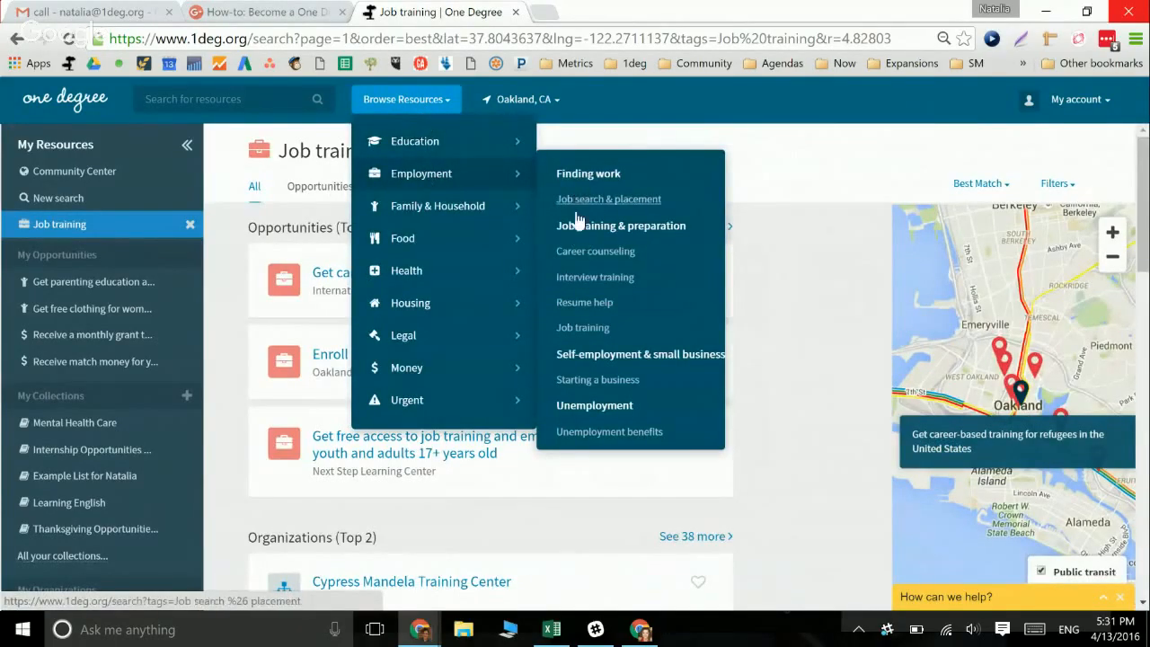
{"action": "left_click", "coordinate": [802, 247]}
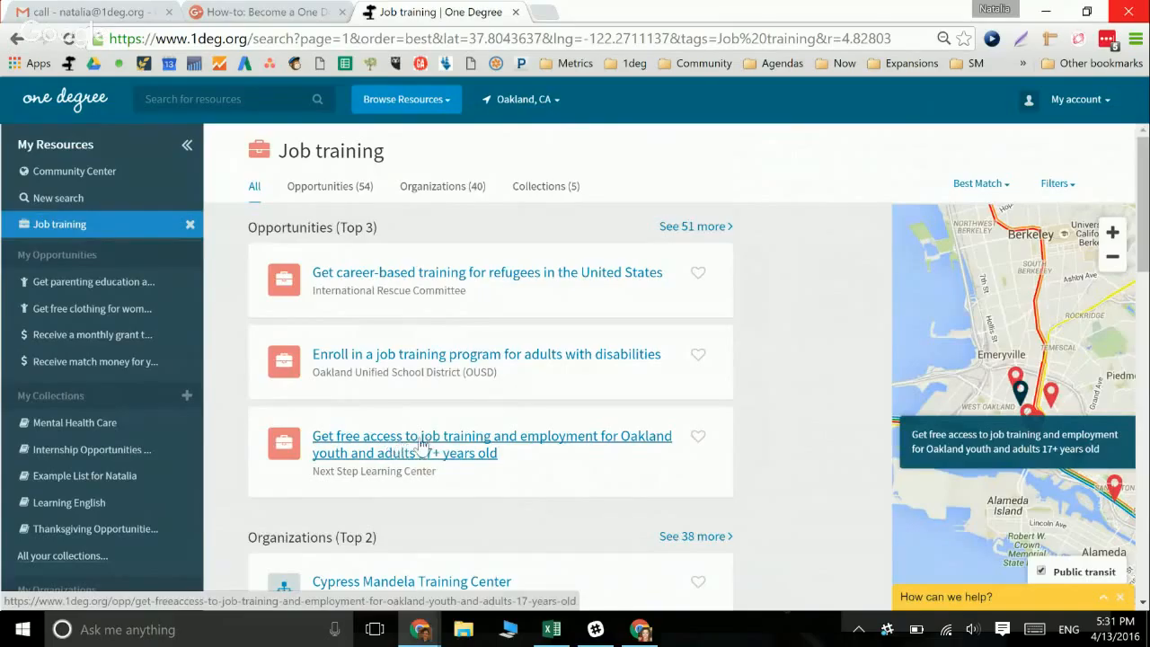
{"action": "left_click", "coordinate": [473, 447]}
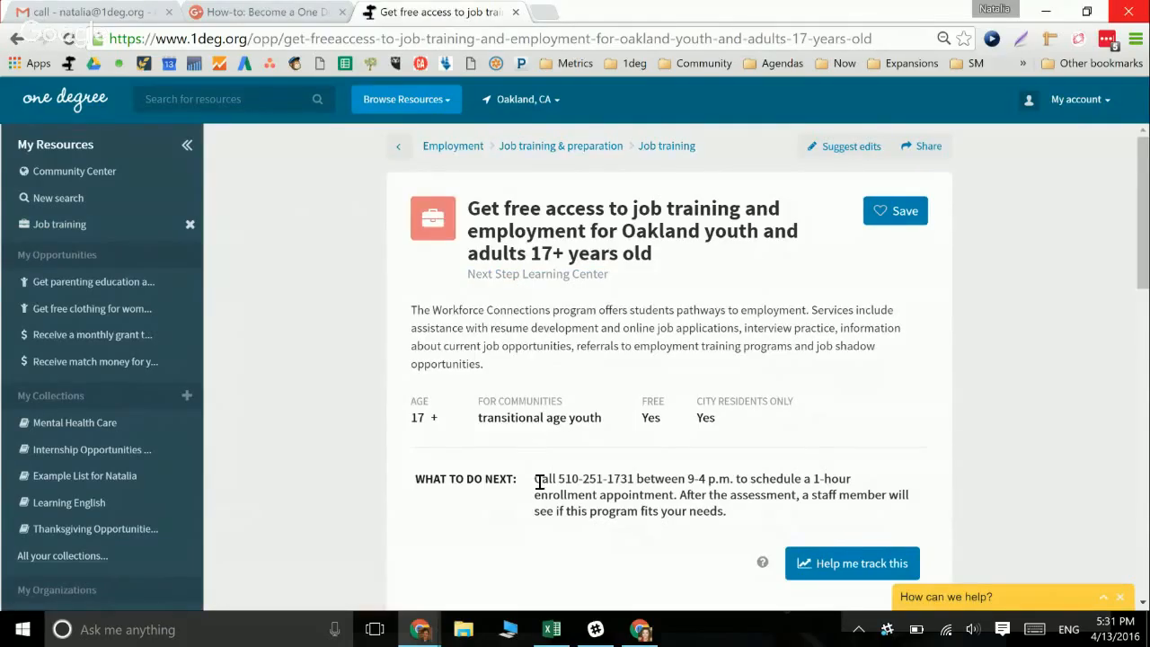
{"action": "left_click_drag", "start_coordinate": [531, 477], "coordinate": [581, 483]}
Start a direct edit of the opportunity's what-to-do-next instructions
{"action": "left_click", "coordinate": [642, 483]}
{"action": "left_click", "coordinate": [840, 147]}
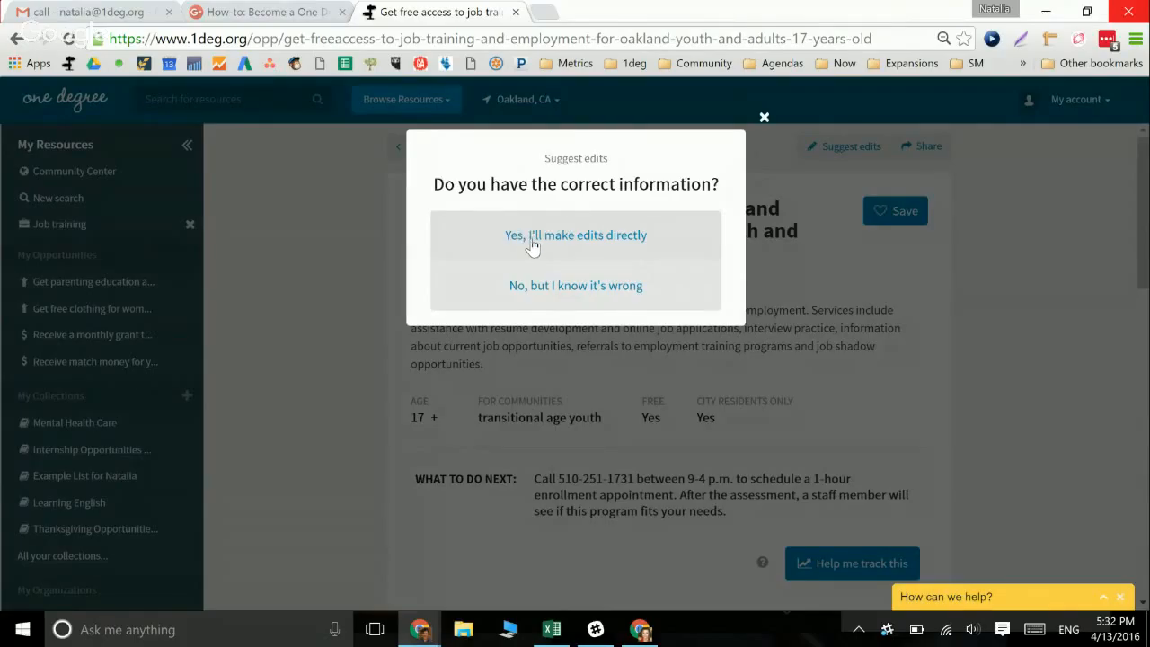
{"action": "left_click", "coordinate": [534, 242]}
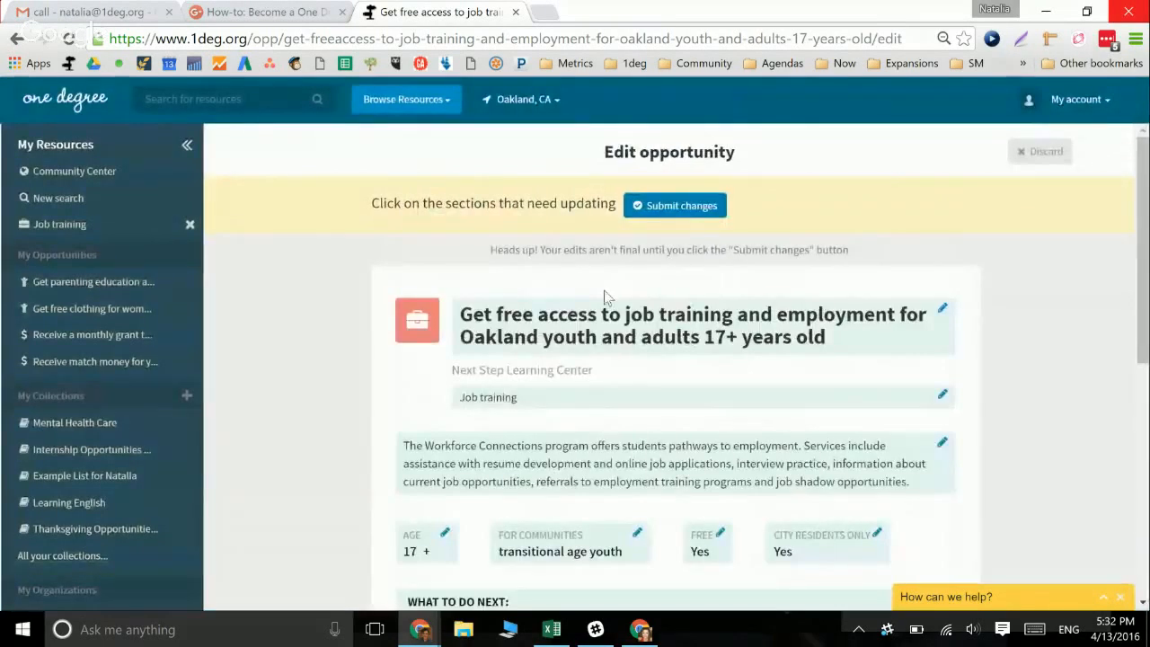
{"action": "scroll", "coordinate": [604, 290], "scroll_direction": "down", "scroll_amount": 3}
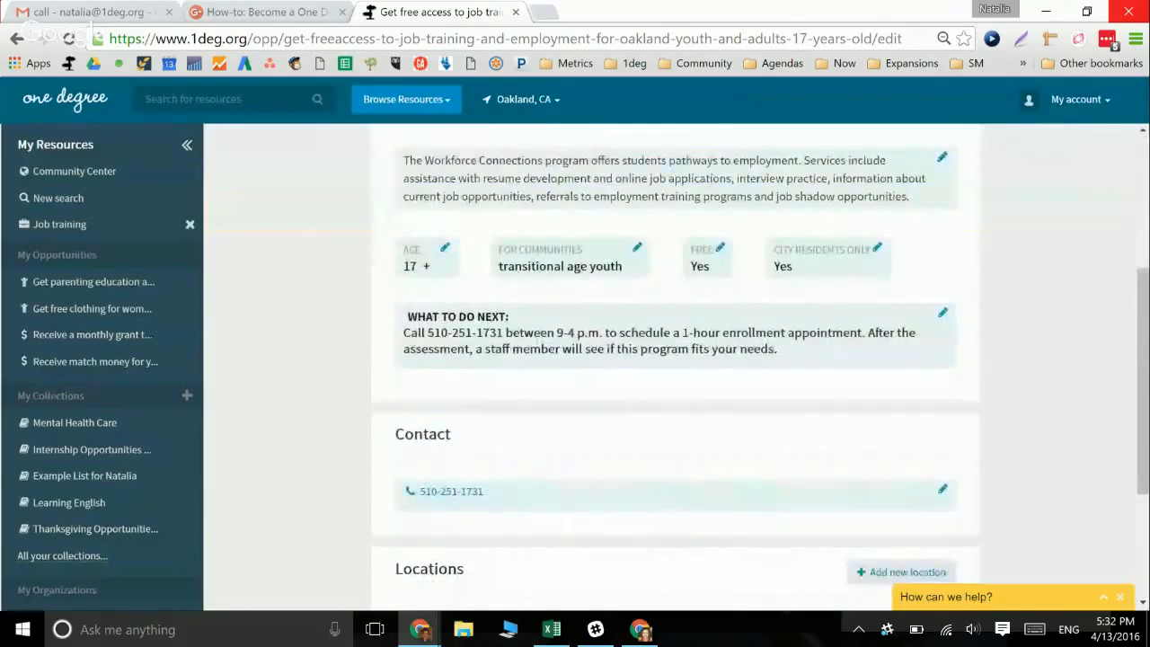
{"action": "left_click", "coordinate": [538, 341]}
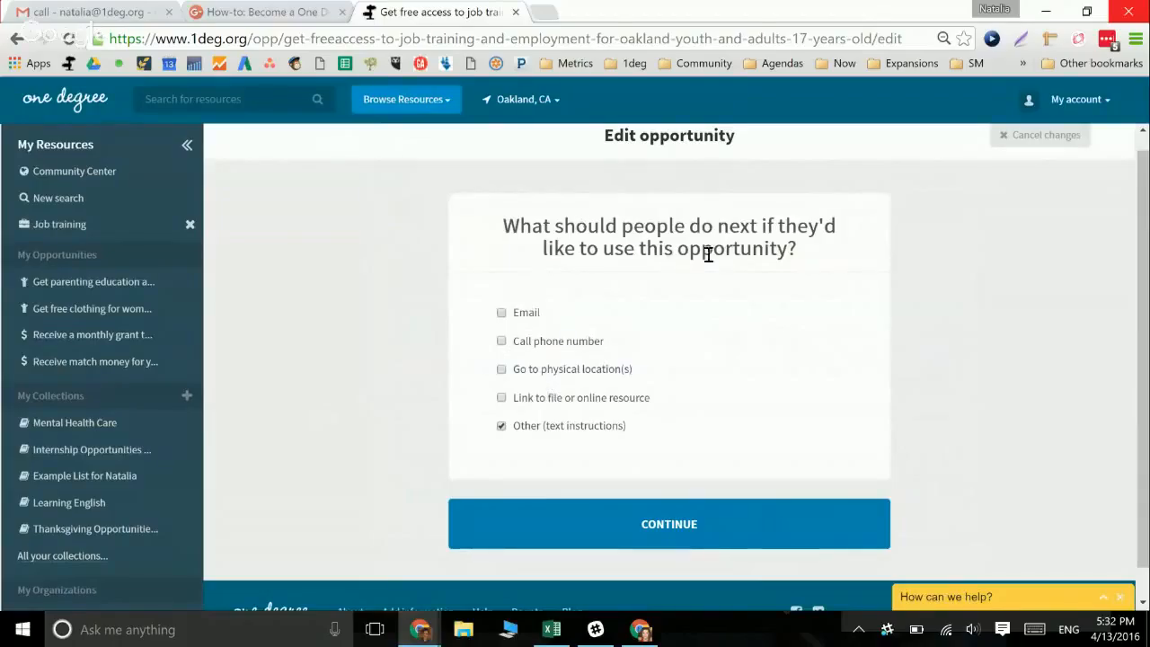
{"action": "left_click", "coordinate": [534, 524]}
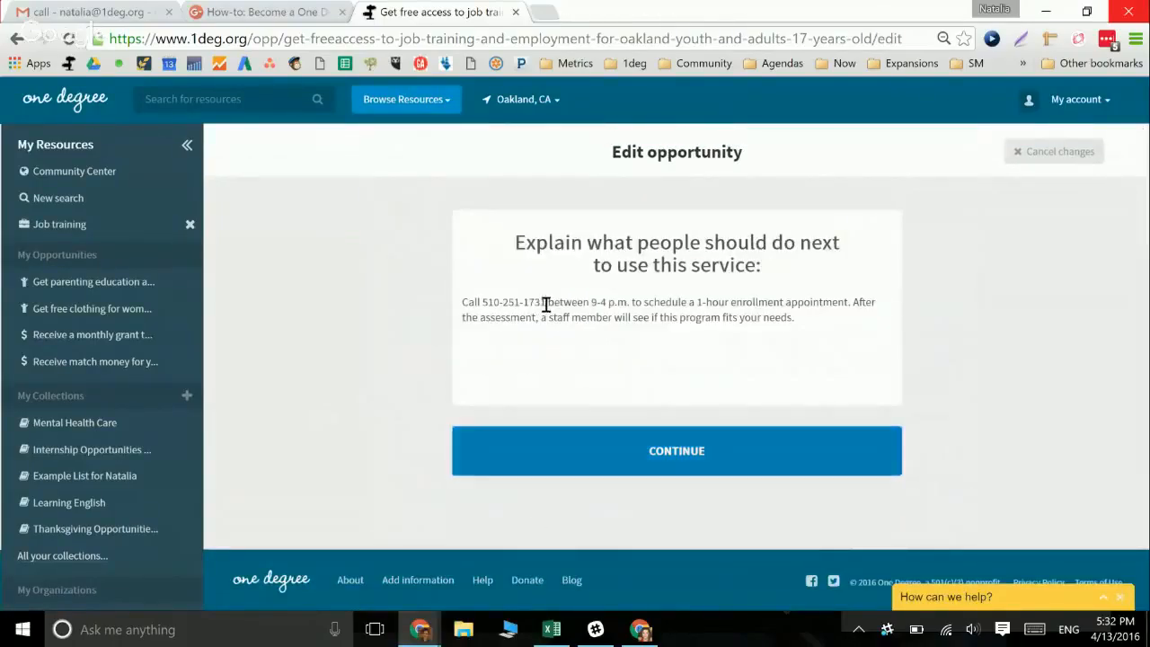
Change the phone number's last digit to 0 and the hours' 4 to 3, then submit the edits
{"action": "key", "text": "BackSpace"}
{"action": "type", "text": "0"}
{"action": "key", "text": "BackSpace"}
{"action": "type", "text": "3"}
{"action": "left_click", "coordinate": [637, 473]}
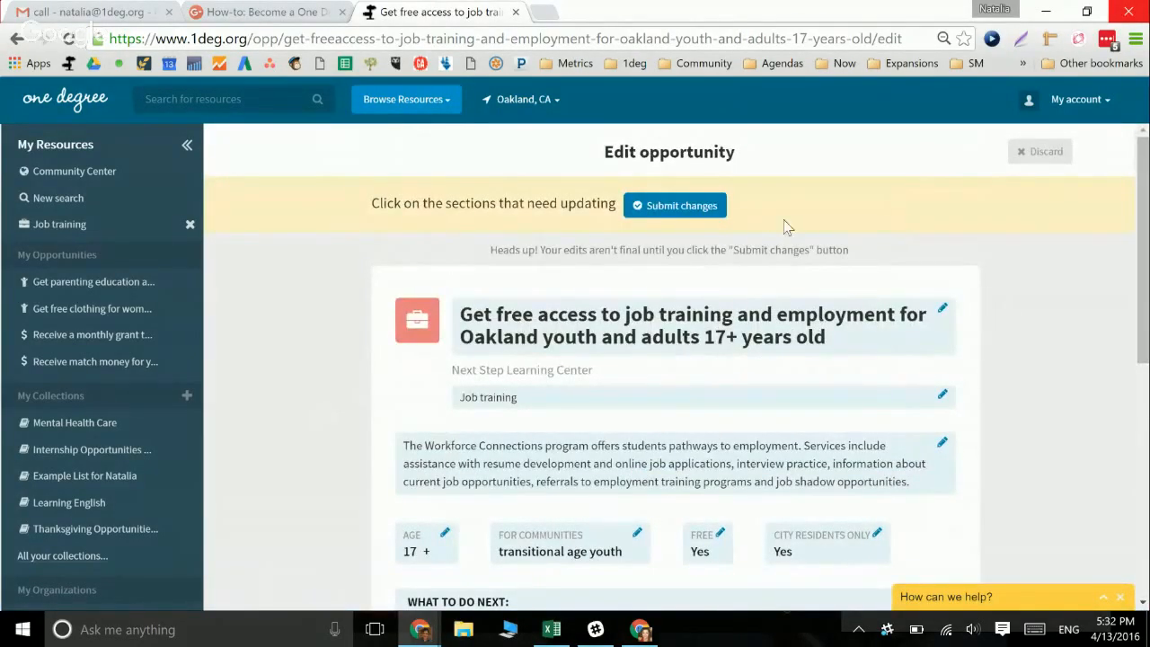
{"action": "left_click", "coordinate": [706, 209]}
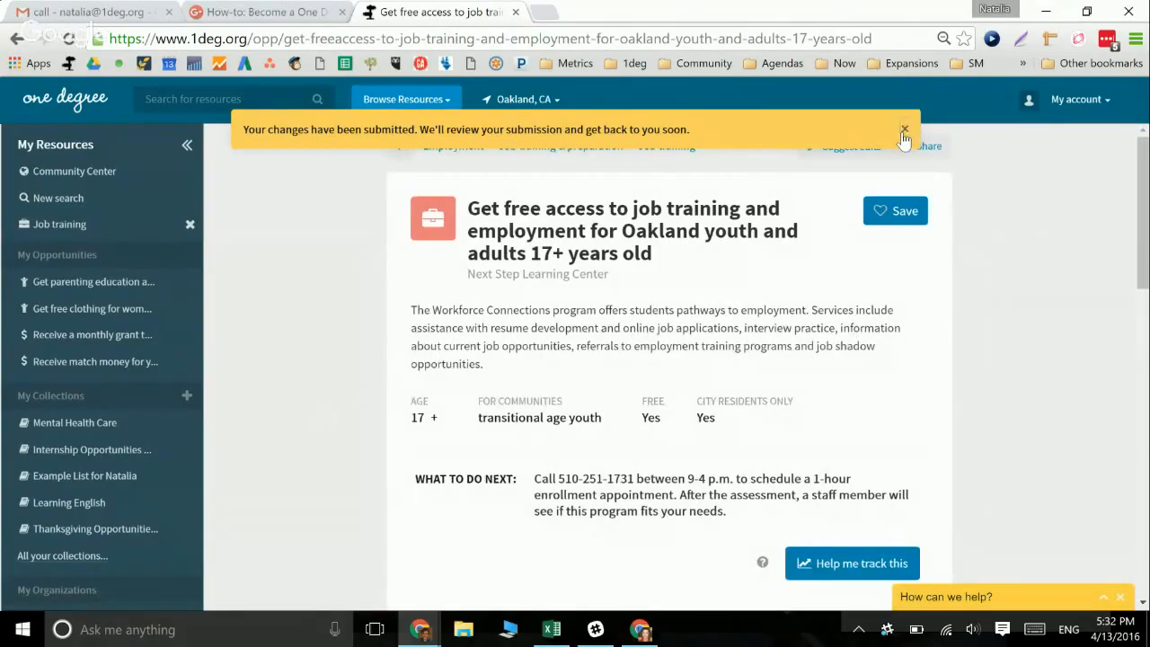
{"action": "left_click", "coordinate": [904, 131]}
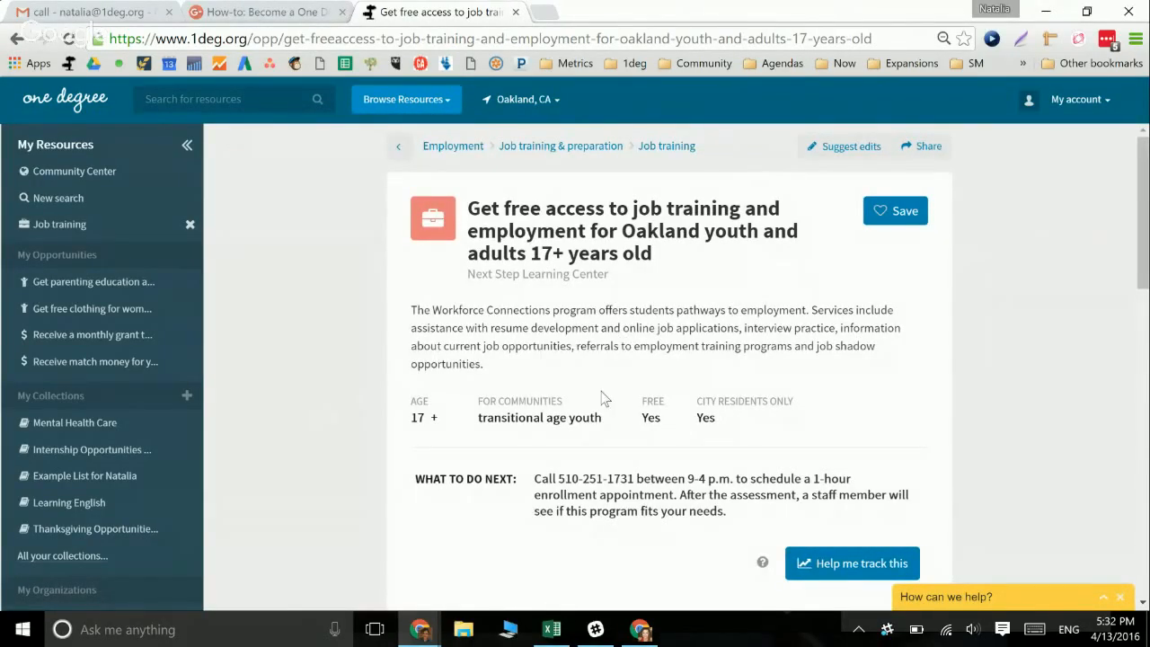
Flag contact/location info and description as inaccurate, add a note about stopping by, and submit
{"action": "scroll", "coordinate": [603, 398], "scroll_direction": "down", "scroll_amount": 4}
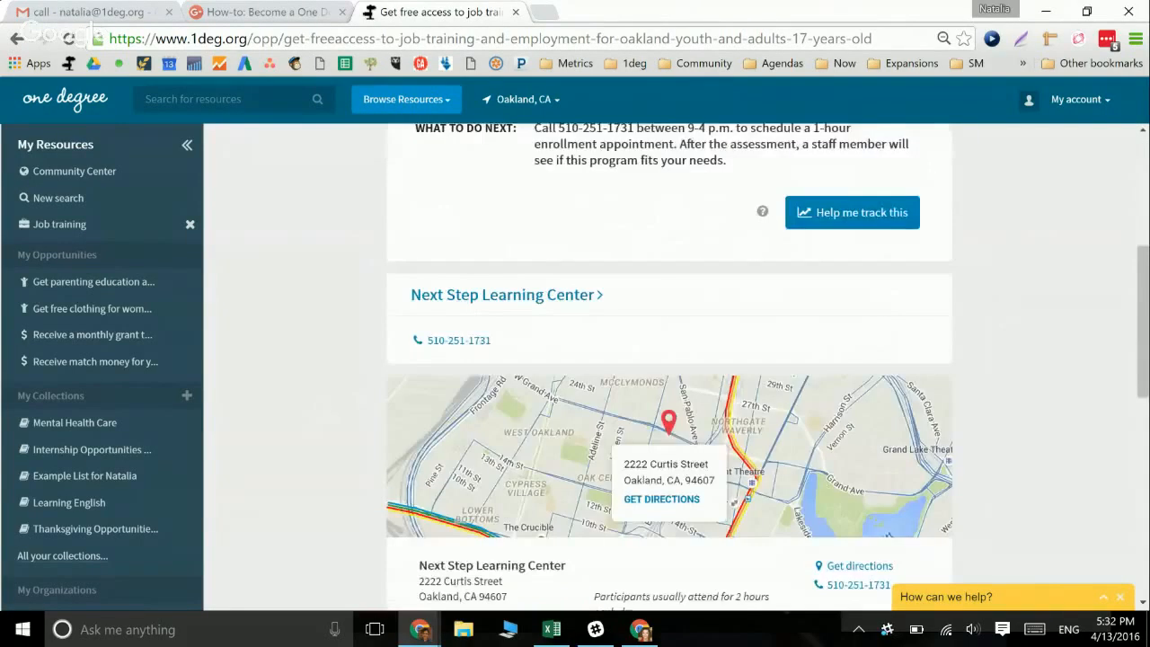
{"action": "scroll", "coordinate": [669, 366], "scroll_direction": "down", "scroll_amount": 1}
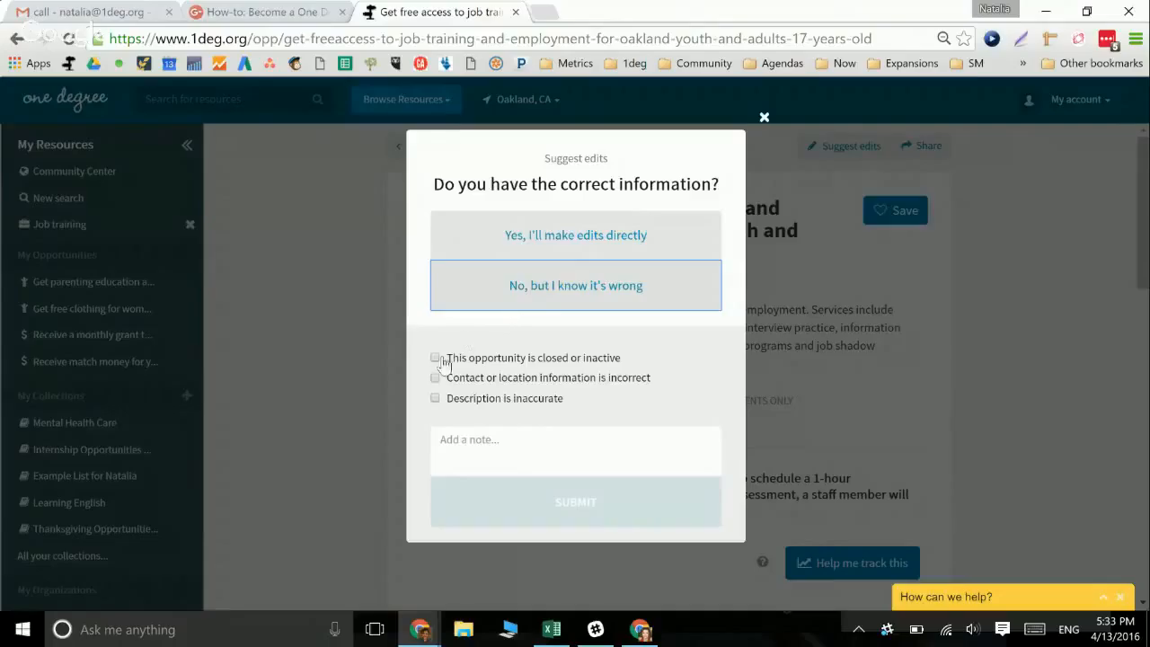
{"action": "left_click", "coordinate": [436, 358]}
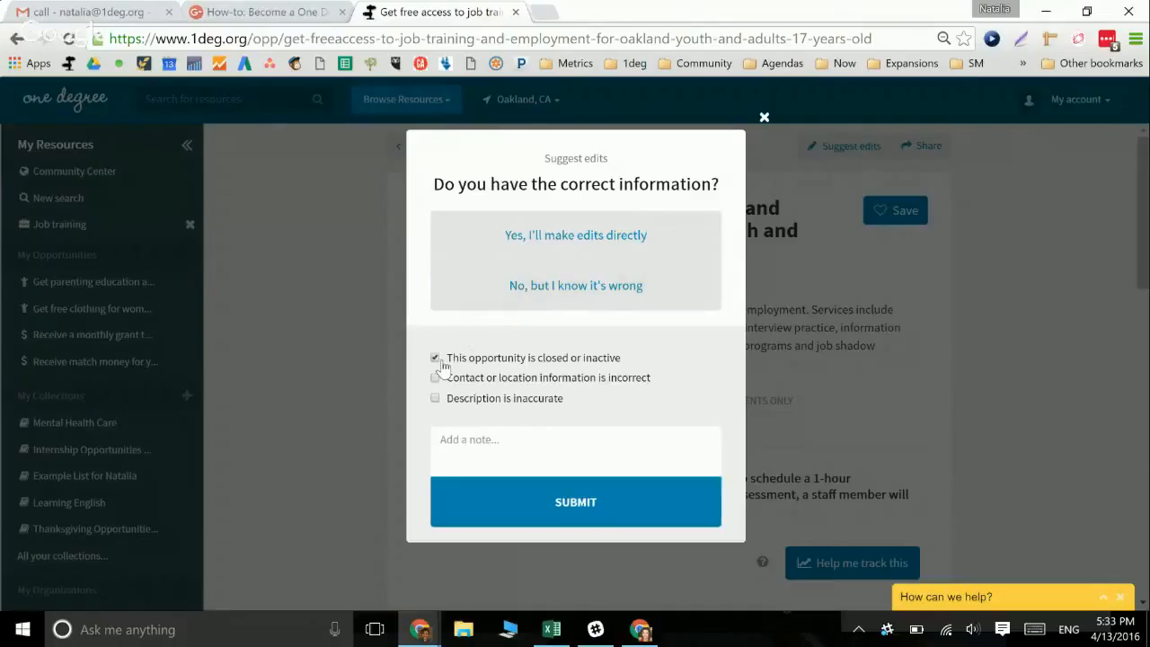
{"action": "left_click", "coordinate": [436, 359]}
{"action": "left_click", "coordinate": [435, 378]}
{"action": "left_click", "coordinate": [436, 398]}
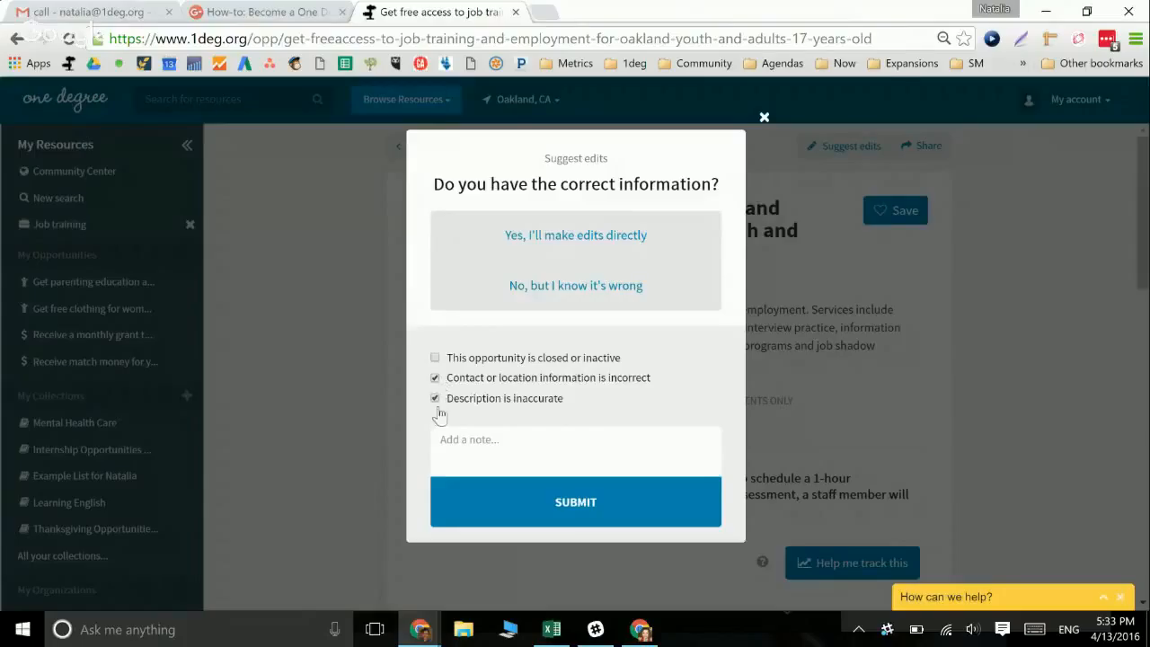
{"action": "left_click", "coordinate": [453, 430]}
{"action": "type", "text": "I stopped by yester "}
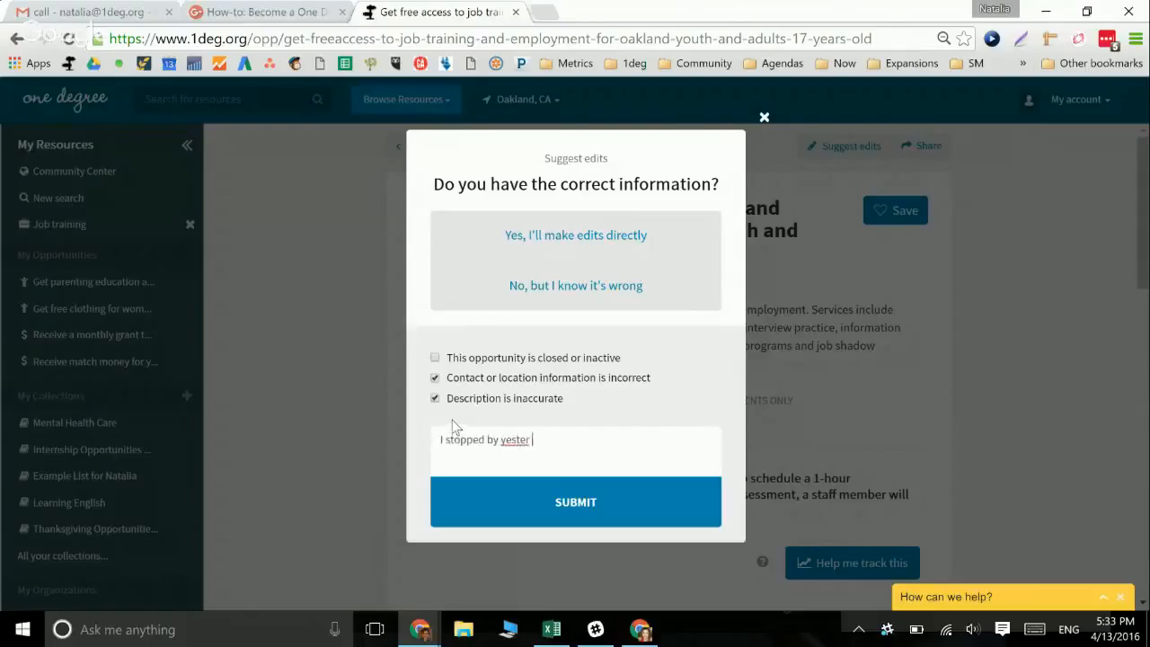
{"action": "type", "text": "ksdjhf ksjdf ksd"}
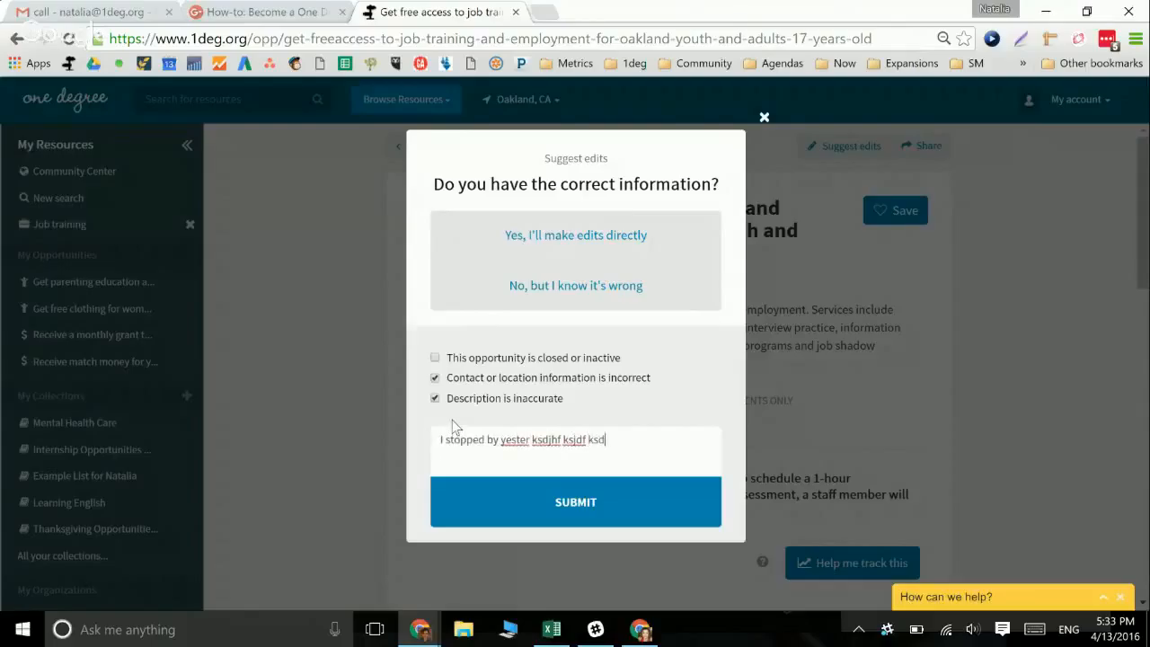
{"action": "key", "text": "BackSpace"}
{"action": "key", "text": "BackSpace"}
{"action": "key", "text": "BackSpace"}
{"action": "key", "text": "BackSpace"}
{"action": "key", "text": "BackSpace"}
{"action": "key", "text": "BackSpace"}
{"action": "key", "text": "BackSpace"}
{"action": "key", "text": "BackSpace"}
{"action": "key", "text": "BackSpace"}
{"action": "key", "text": "BackSpace"}
{"action": "key", "text": "BackSpace"}
{"action": "key", "text": "BackSpace"}
{"action": "key", "text": "BackSpace"}
{"action": "key", "text": "BackSpace"}
{"action": "key", "text": "BackSpace"}
{"action": "key", "text": "BackSpace"}
{"action": "key", "text": "BackSpace"}
{"action": "key", "text": "BackSpace"}
{"action": "key", "text": "BackSpace"}
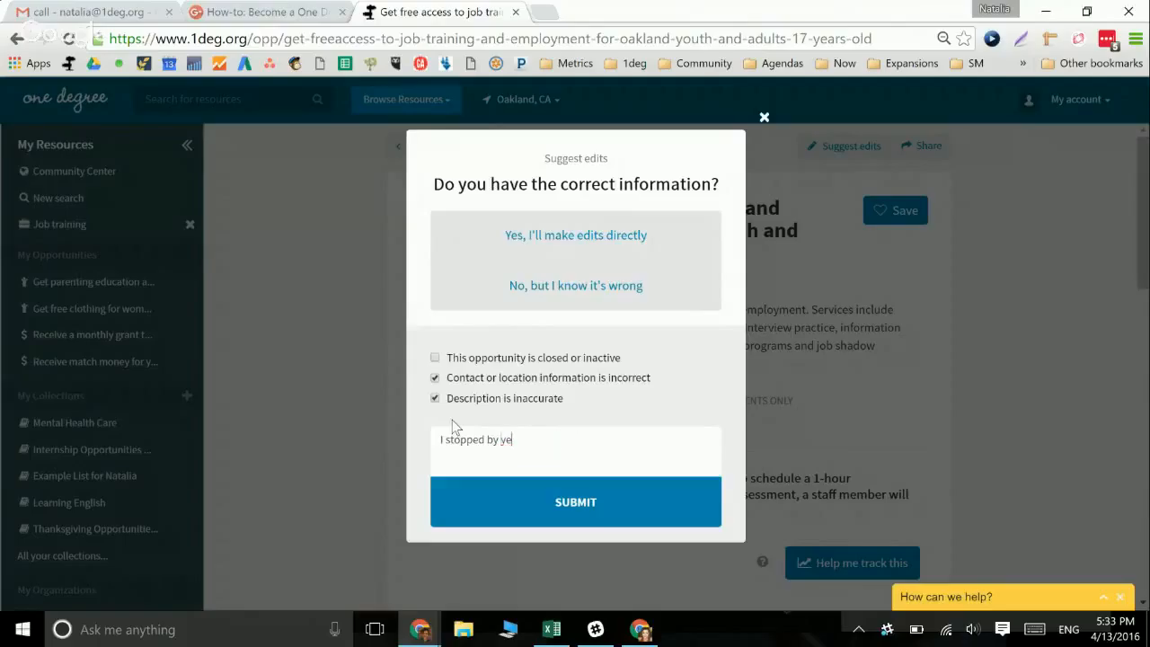
{"action": "left_click", "coordinate": [519, 501]}
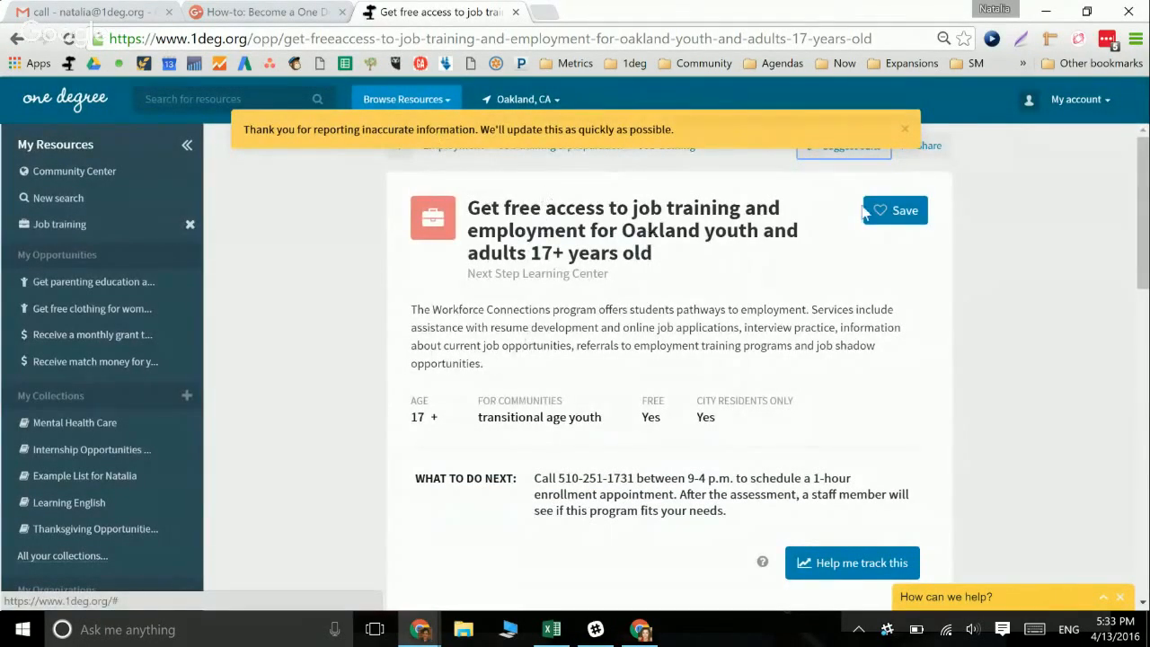
Scroll to the opportunity page's footer and follow the Add information link
{"action": "left_click_drag", "start_coordinate": [1141, 217], "coordinate": [1112, 185]}
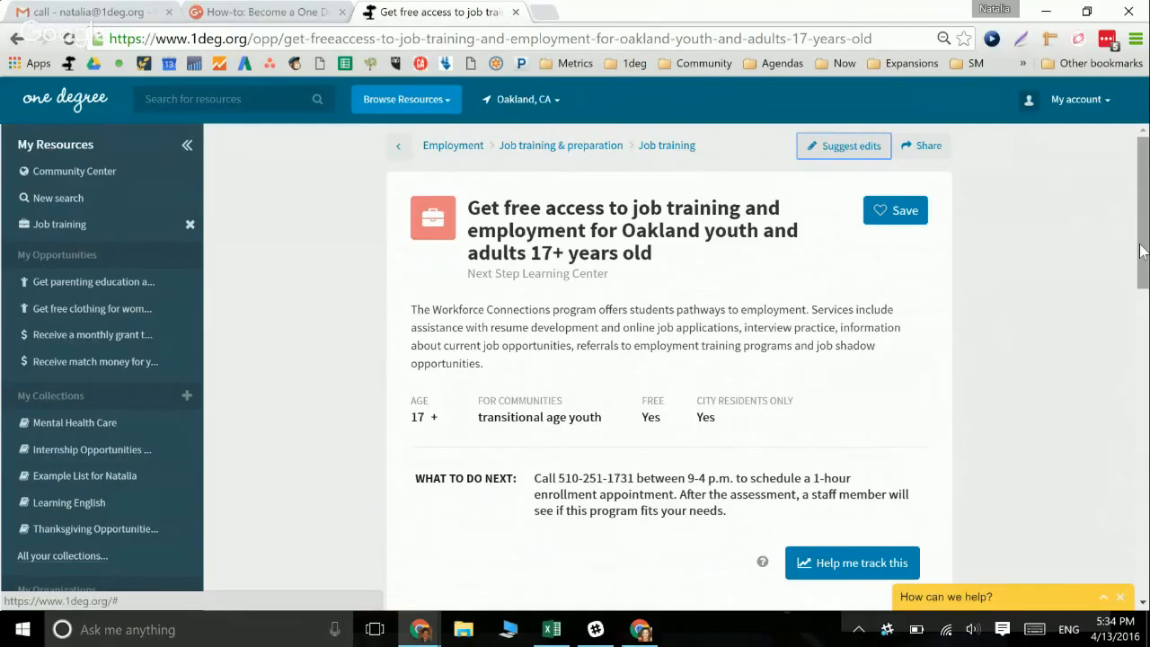
{"action": "left_click_drag", "start_coordinate": [1140, 250], "coordinate": [1097, 640]}
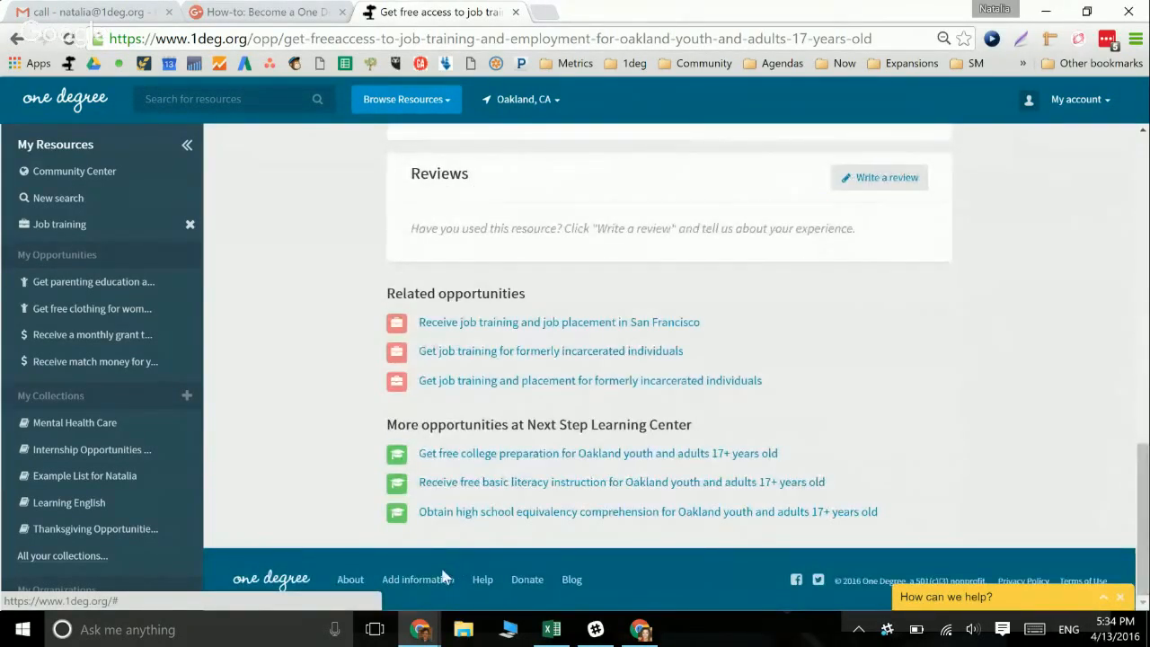
{"action": "left_click", "coordinate": [438, 581]}
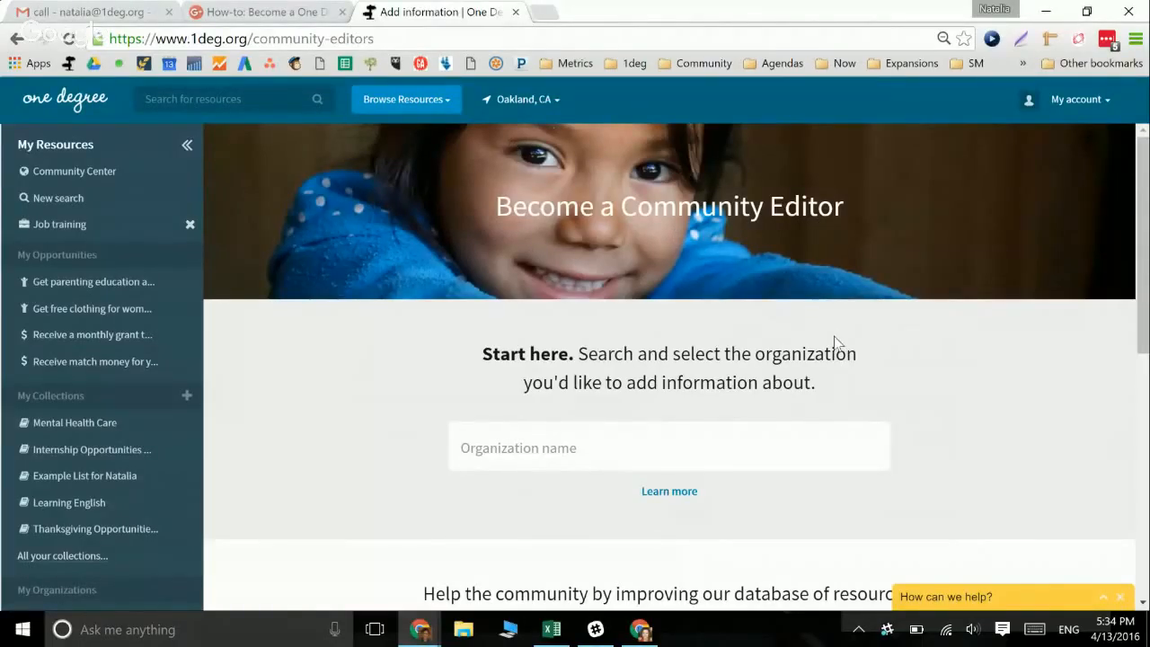
{"action": "scroll", "coordinate": [834, 342], "scroll_direction": "down", "scroll_amount": 6}
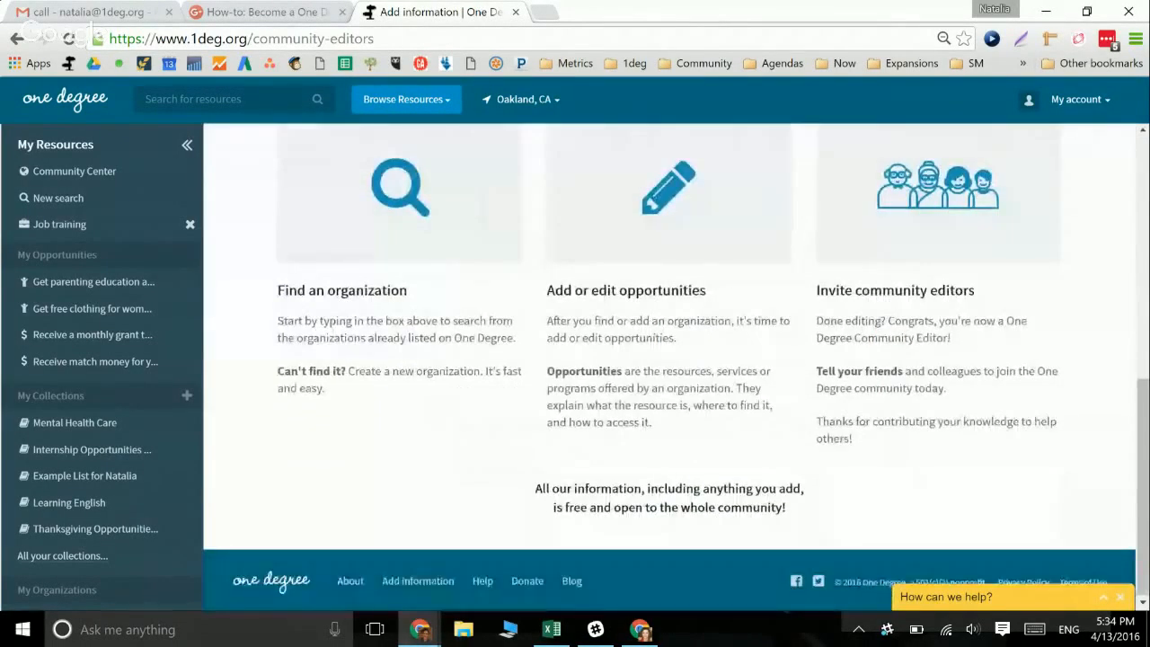
{"action": "scroll", "coordinate": [377, 542], "scroll_direction": "up", "scroll_amount": 6}
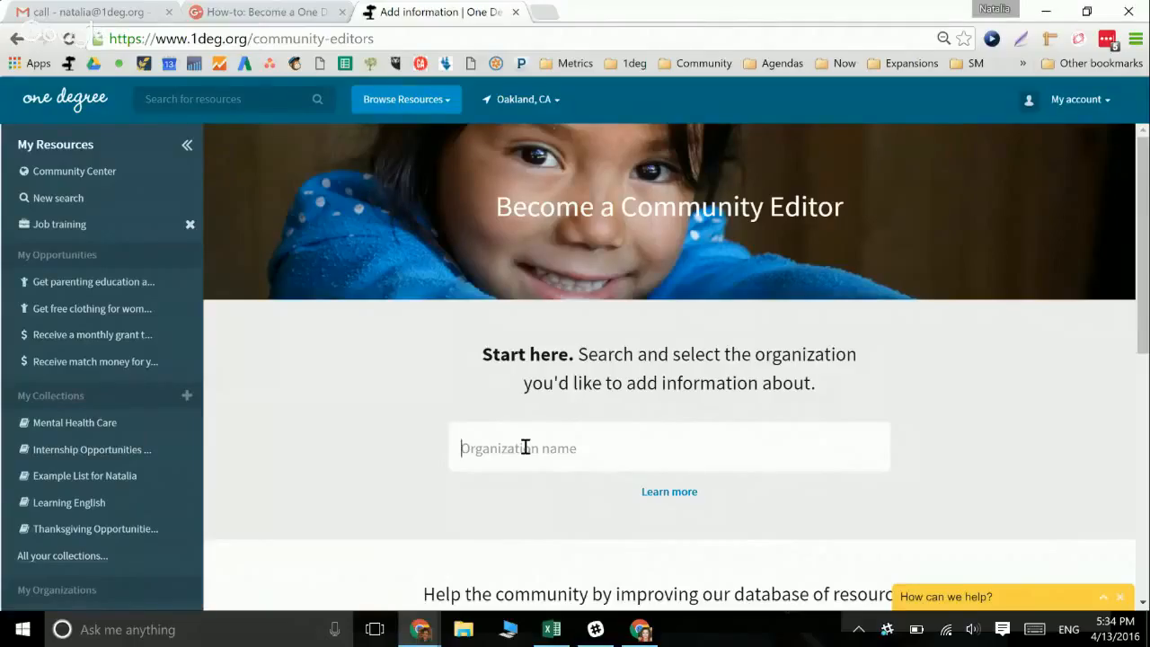
{"action": "type", "text": "Natal"}
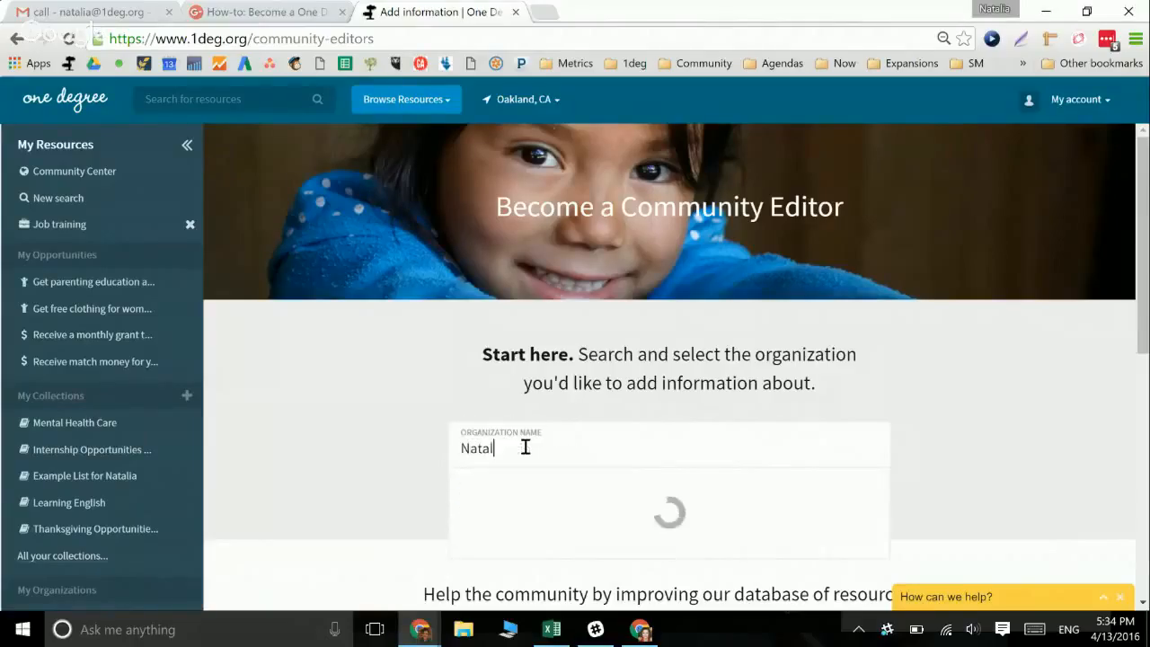
{"action": "type", "text": "ia's awesome non"}
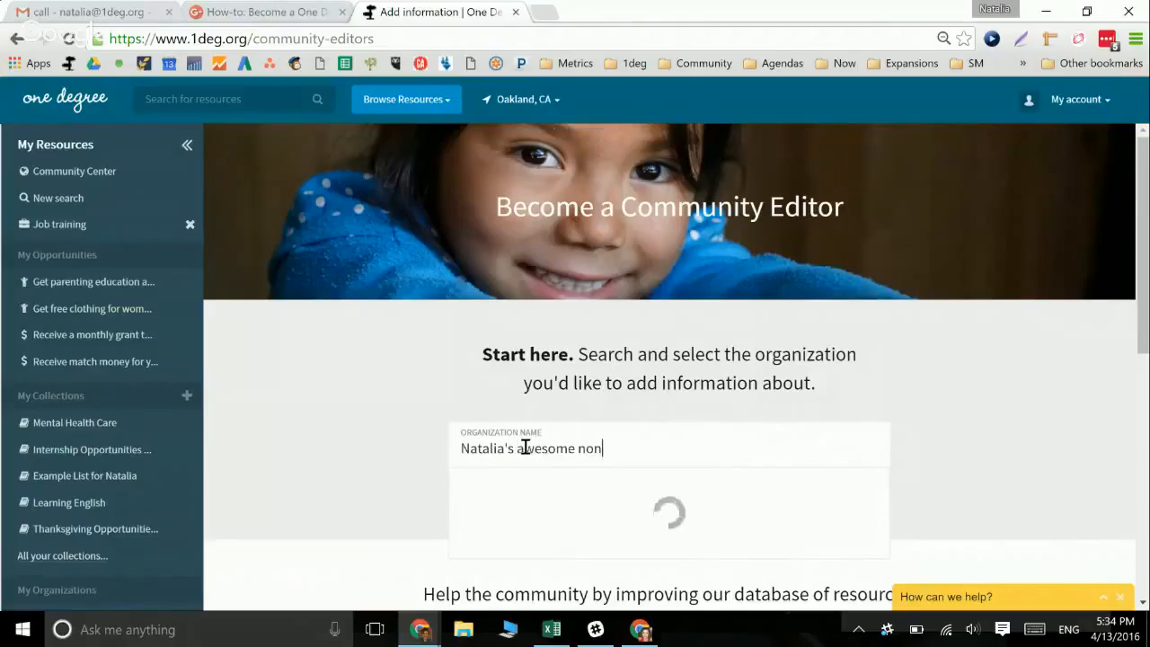
{"action": "type", "text": "profit"}
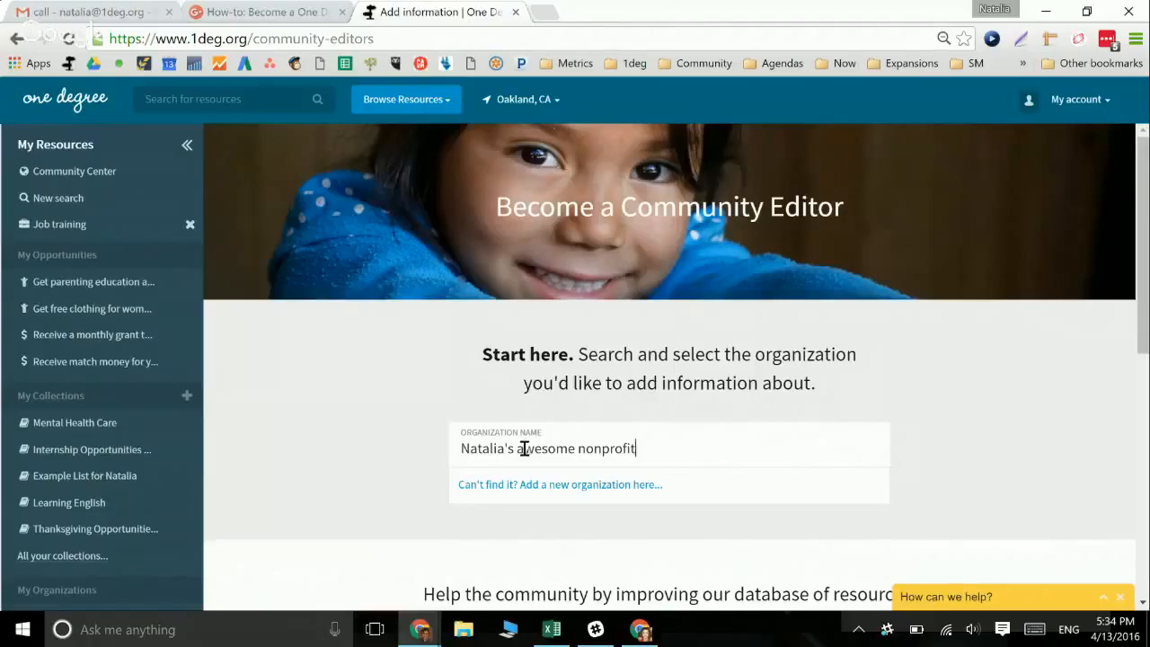
{"action": "key", "text": "BackSpace"}
{"action": "key", "text": "BackSpace"}
{"action": "key", "text": "BackSpace"}
{"action": "key", "text": "BackSpace"}
{"action": "key", "text": "BackSpace"}
{"action": "key", "text": "BackSpace"}
{"action": "key", "text": "BackSpace"}
{"action": "key", "text": "BackSpace"}
{"action": "key", "text": "BackSpace"}
{"action": "key", "text": "BackSpace"}
{"action": "key", "text": "BackSpace"}
{"action": "key", "text": "BackSpace"}
{"action": "key", "text": "BackSpace"}
{"action": "key", "text": "BackSpace"}
{"action": "key", "text": "BackSpace"}
{"action": "key", "text": "BackSpace"}
{"action": "key", "text": "BackSpace"}
{"action": "key", "text": "BackSpace"}
{"action": "key", "text": "BackSpace"}
{"action": "key", "text": "BackSpace"}
{"action": "key", "text": "BackSpace"}
{"action": "key", "text": "BackSpace"}
{"action": "key", "text": "BackSpace"}
{"action": "key", "text": "BackSpace"}
{"action": "key", "text": "BackSpace"}
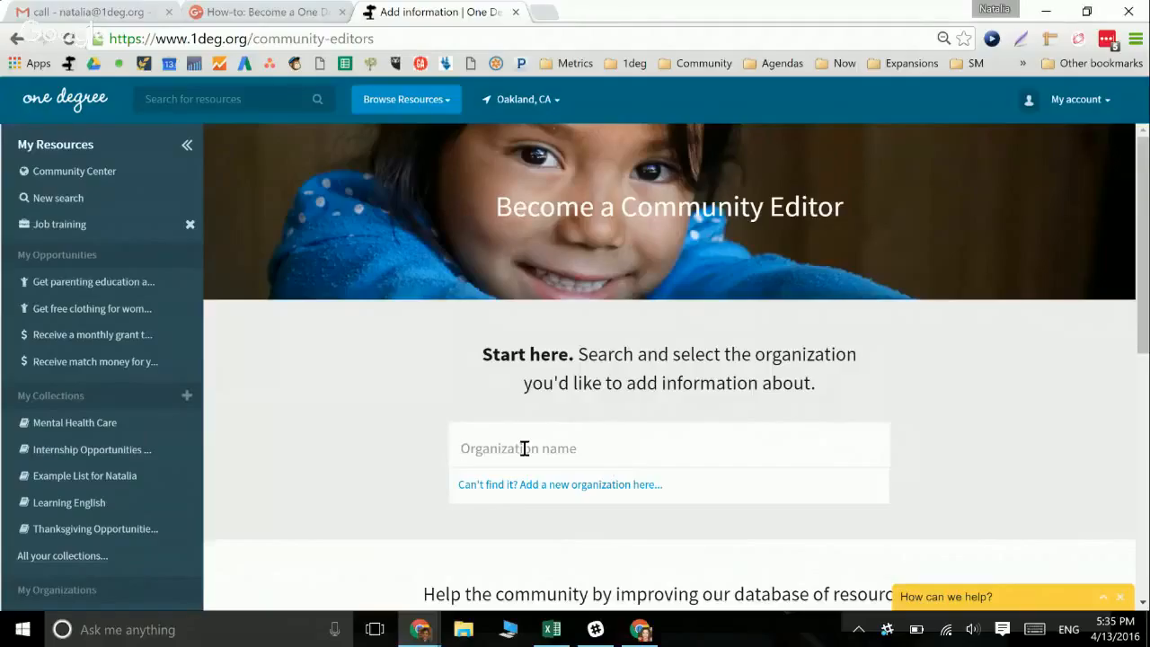
Check the Suitcase Clinic listing, then return and search a made-up nonprofit name instead
{"action": "type", "text": "Suitc"}
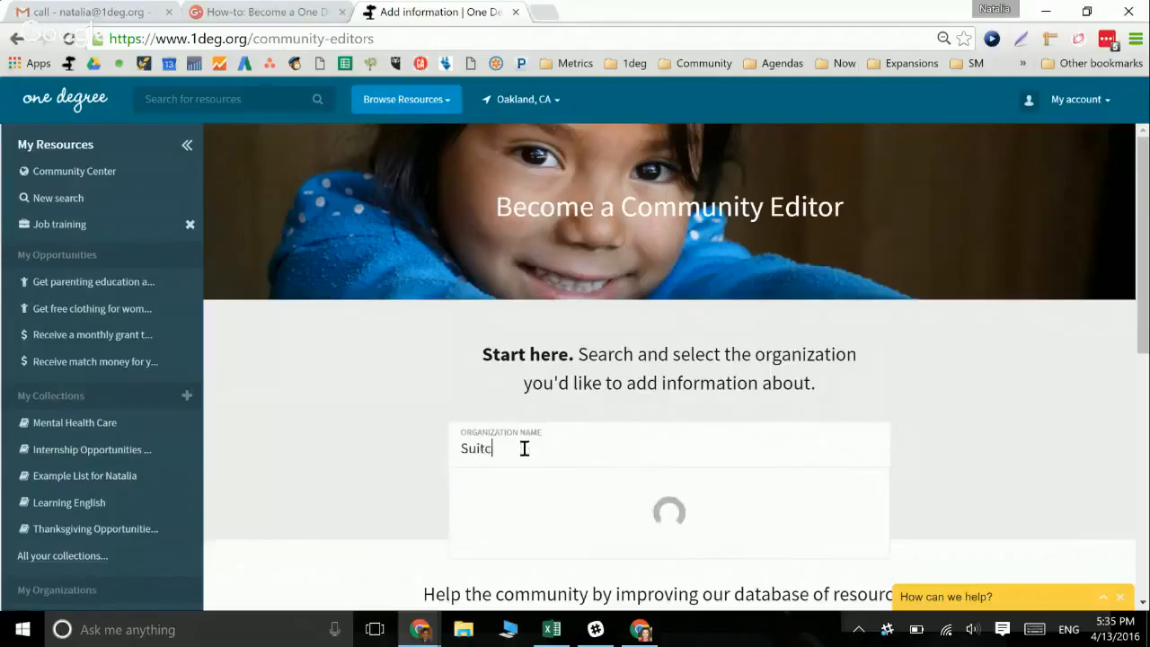
{"action": "type", "text": "ase"}
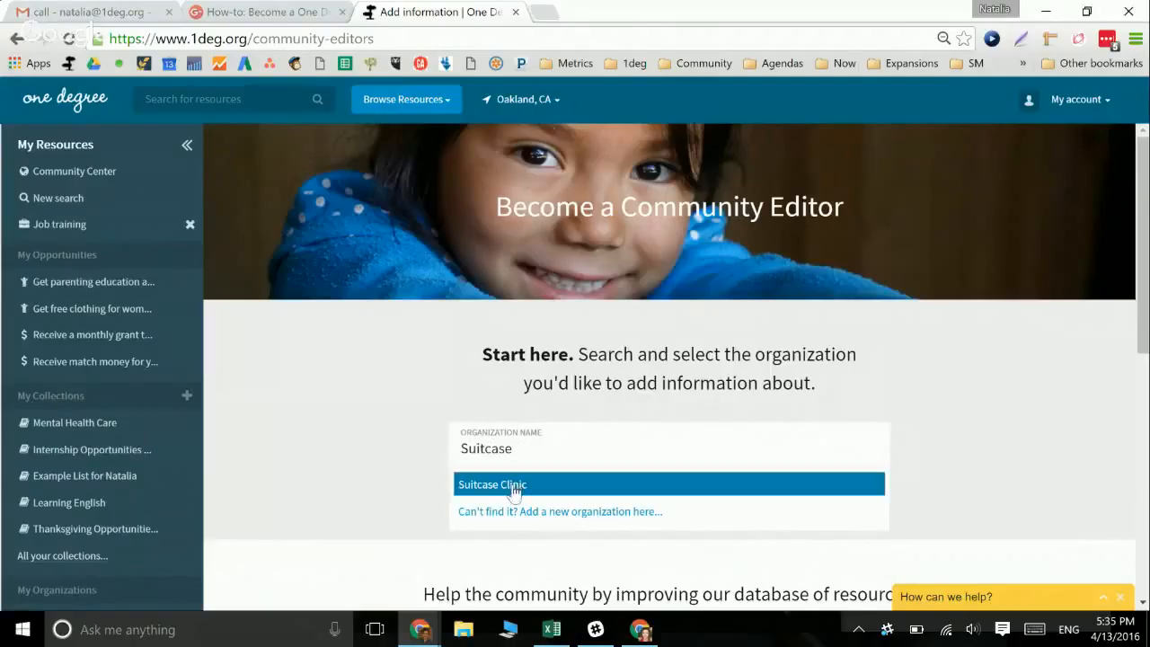
{"action": "left_click", "coordinate": [513, 488]}
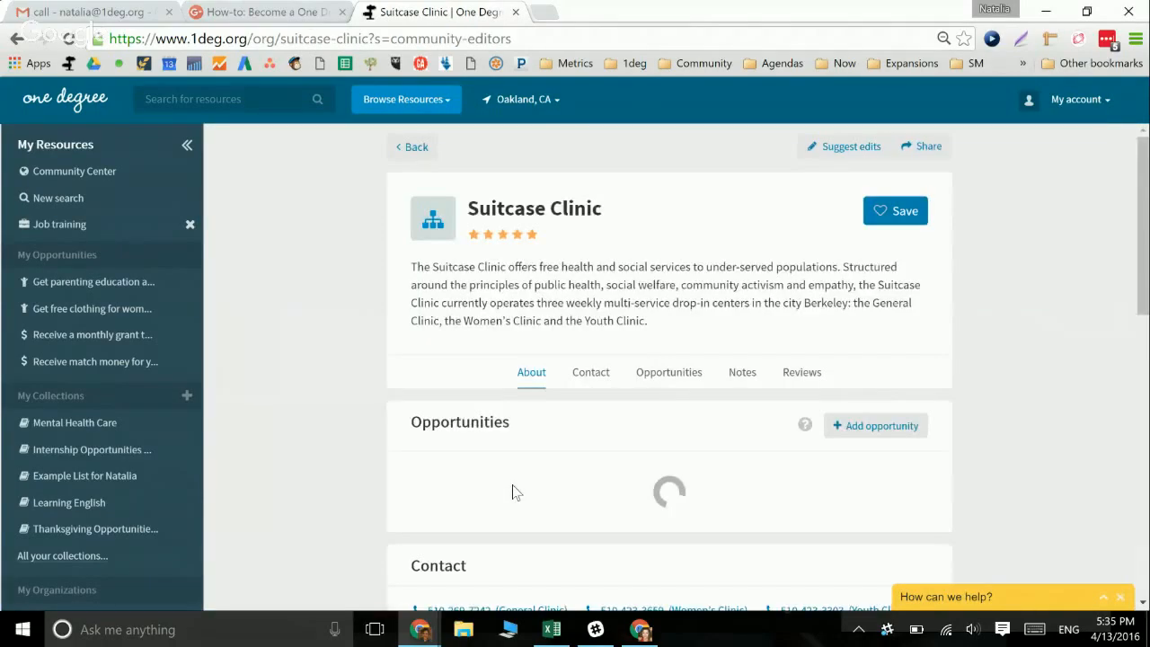
{"action": "left_click", "coordinate": [16, 40]}
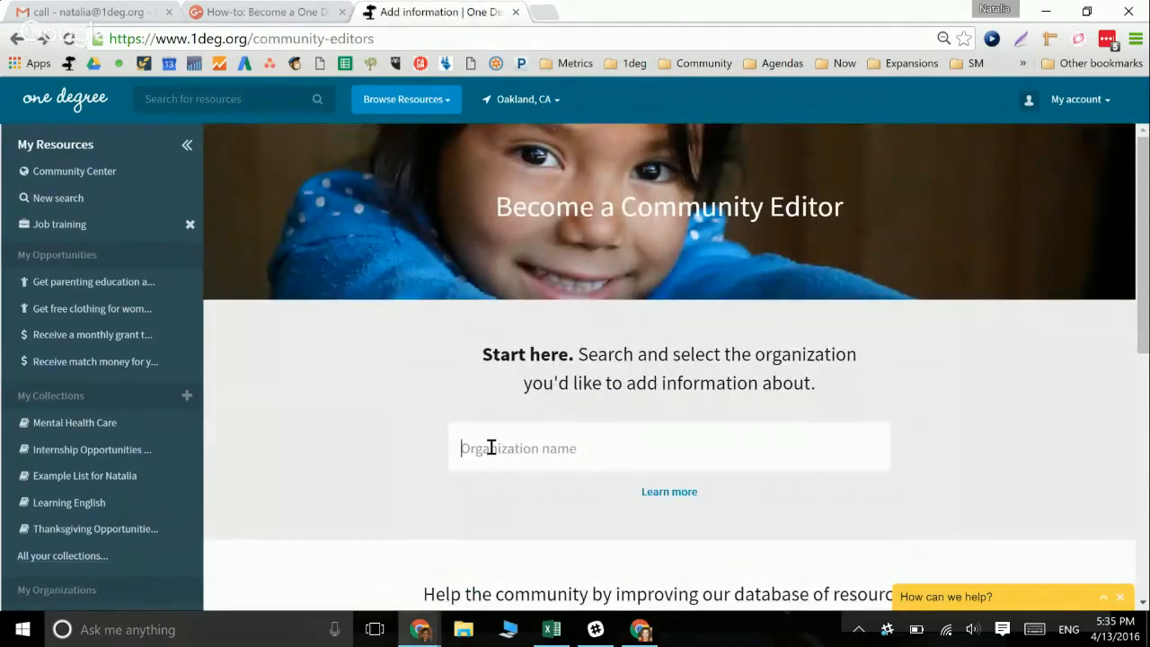
{"action": "type", "text": "Natalia'"}
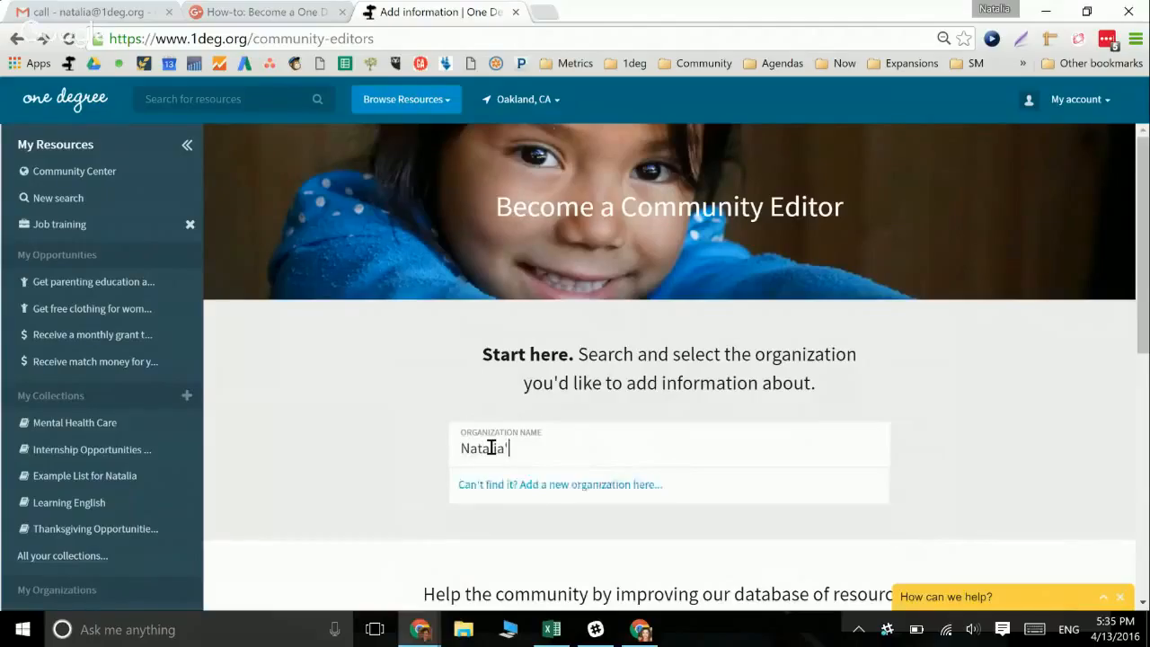
{"action": "type", "text": "s awesome nonprofit"}
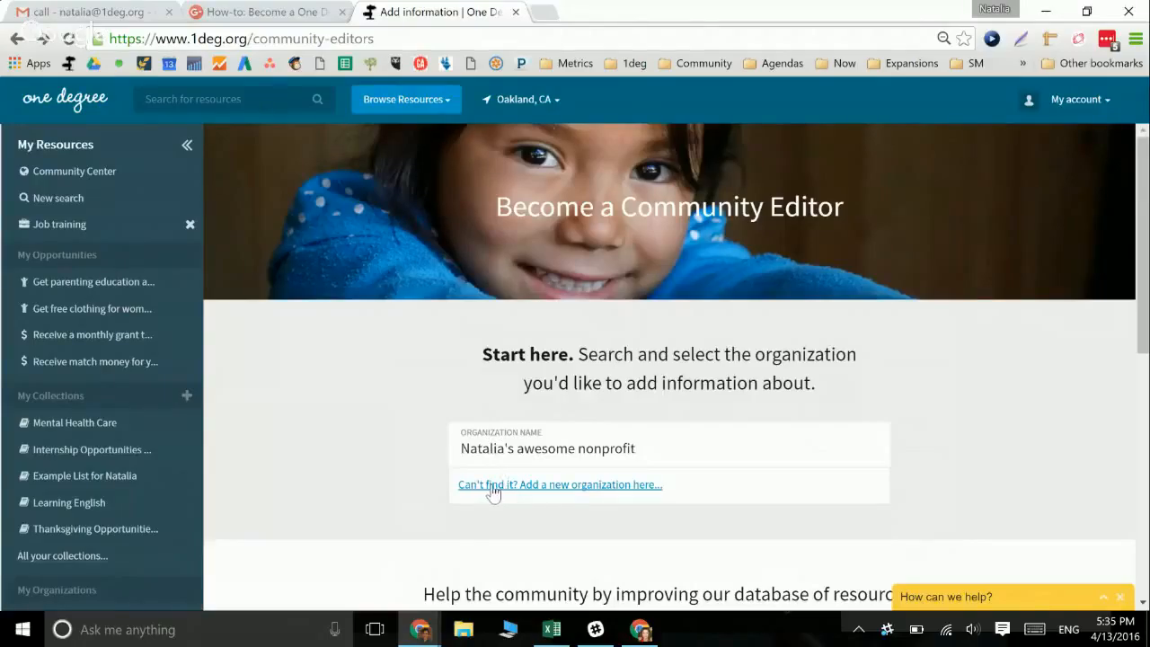
{"action": "left_click", "coordinate": [494, 487]}
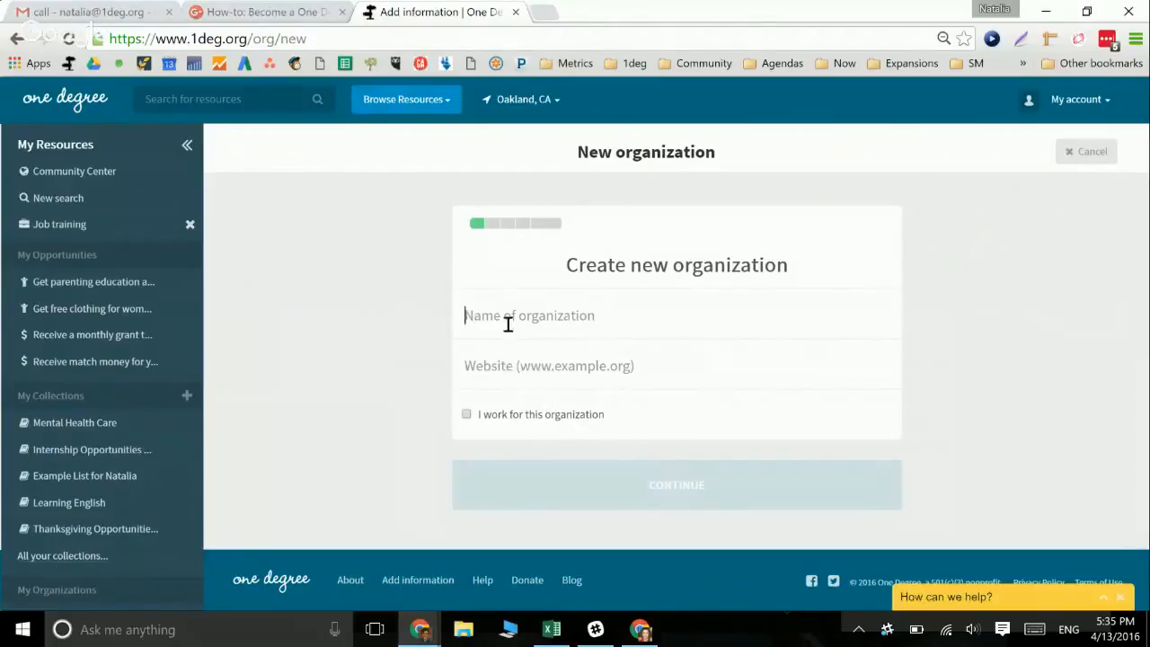
Enter the made-up nonprofit name as the organization name, correcting its typo
{"action": "type", "text": "Natalia"}
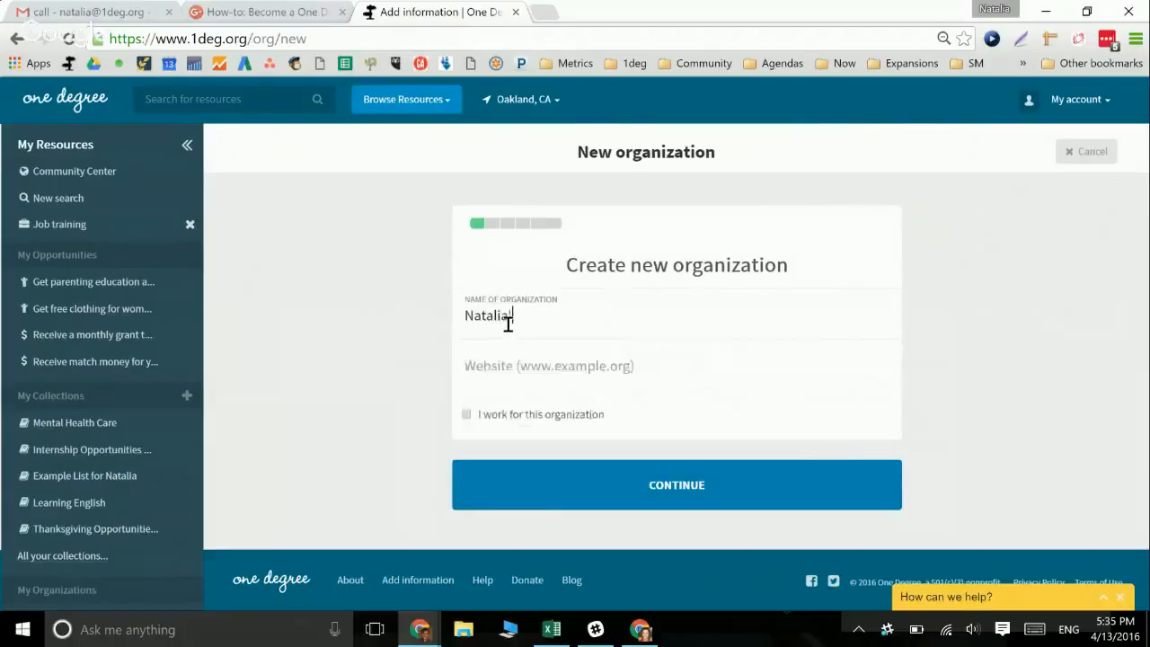
{"action": "type", "text": "'s awesome non"}
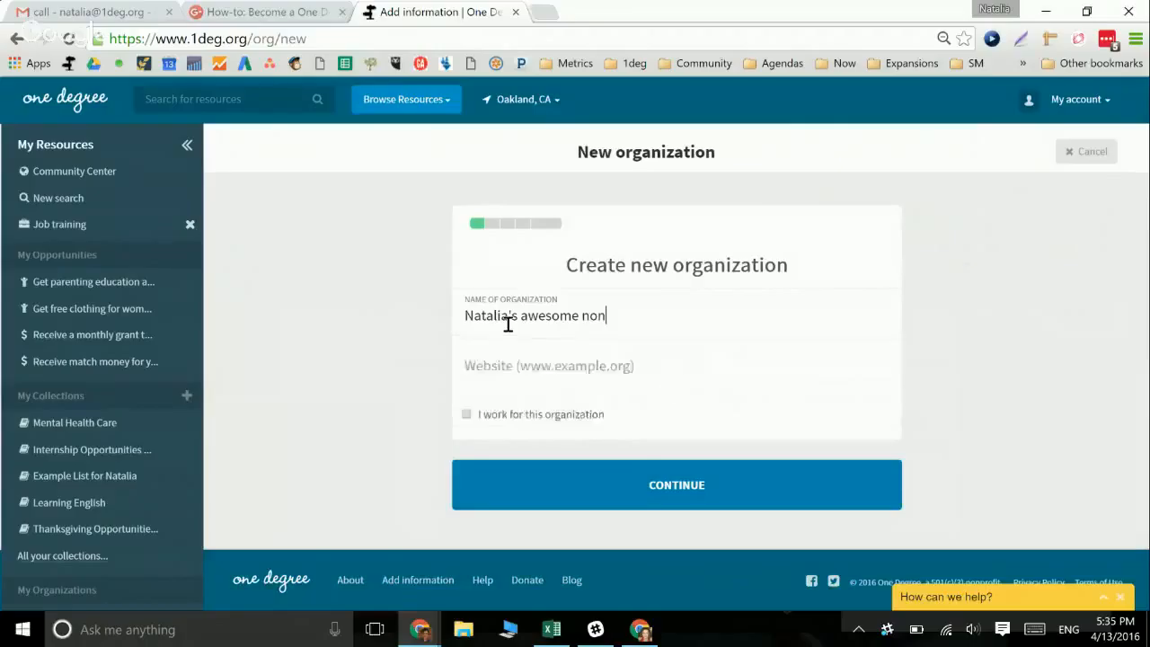
{"action": "type", "text": "profit"}
{"action": "key", "text": "BackSpace"}
{"action": "key", "text": "BackSpace"}
{"action": "key", "text": "BackSpace"}
{"action": "key", "text": "BackSpace"}
{"action": "key", "text": "BackSpace"}
{"action": "key", "text": "BackSpace"}
{"action": "key", "text": "BackSpace"}
{"action": "key", "text": "BackSpace"}
{"action": "key", "text": "BackSpace"}
{"action": "key", "text": "BackSpace"}
{"action": "key", "text": "BackSpace"}
{"action": "key", "text": "BackSpace"}
{"action": "key", "text": "BackSpace"}
{"action": "key", "text": "BackSpace"}
{"action": "key", "text": "BackSpace"}
{"action": "key", "text": "BackSpace"}
{"action": "key", "text": "BackSpace"}
{"action": "key", "text": "BackSpace"}
{"action": "key", "text": "BackSpace"}
{"action": "key", "text": "BackSpace"}
{"action": "key", "text": "BackSpace"}
{"action": "key", "text": "BackSpace"}
{"action": "key", "text": "BackSpace"}
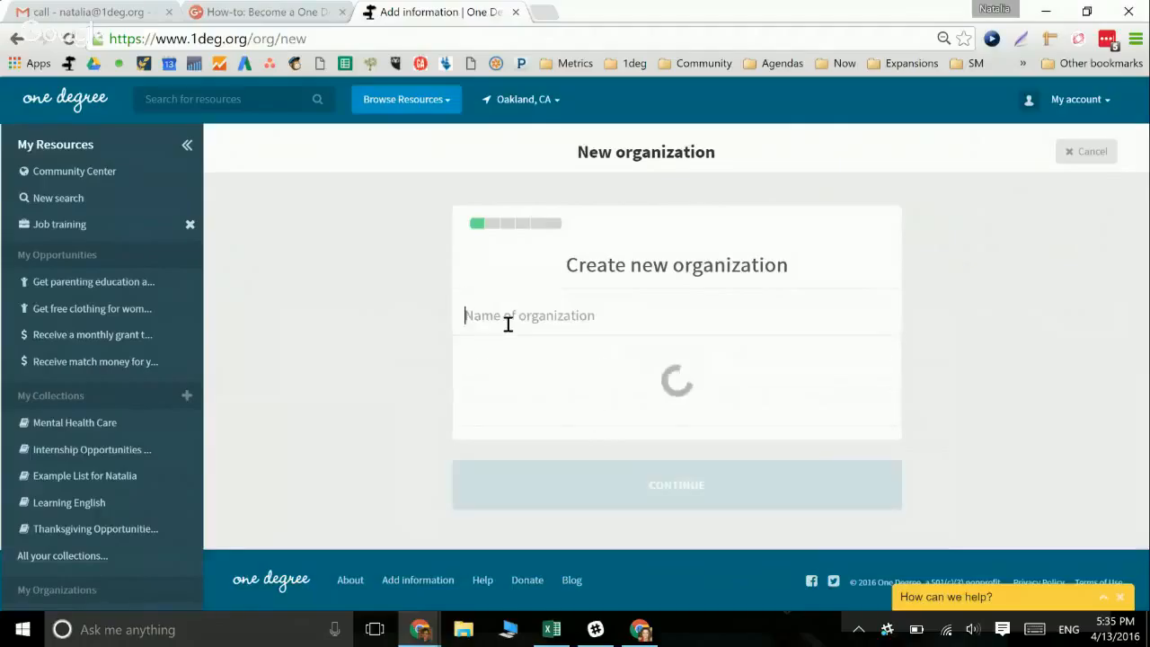
{"action": "type", "text": "LOaves"}
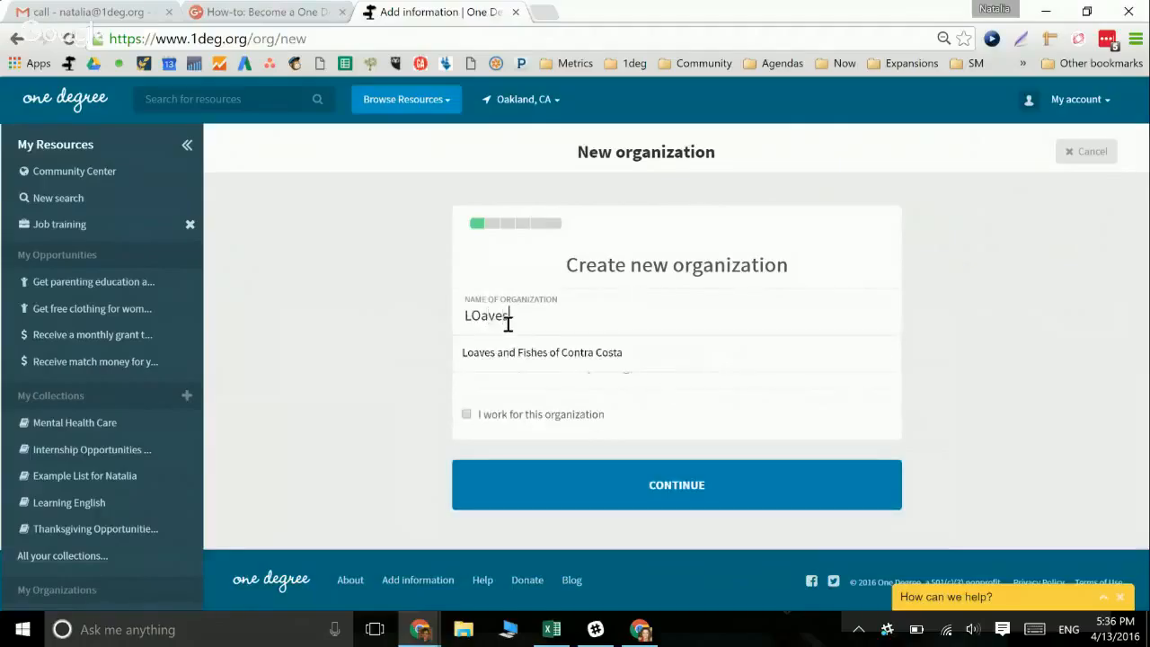
{"action": "key", "text": "Down"}
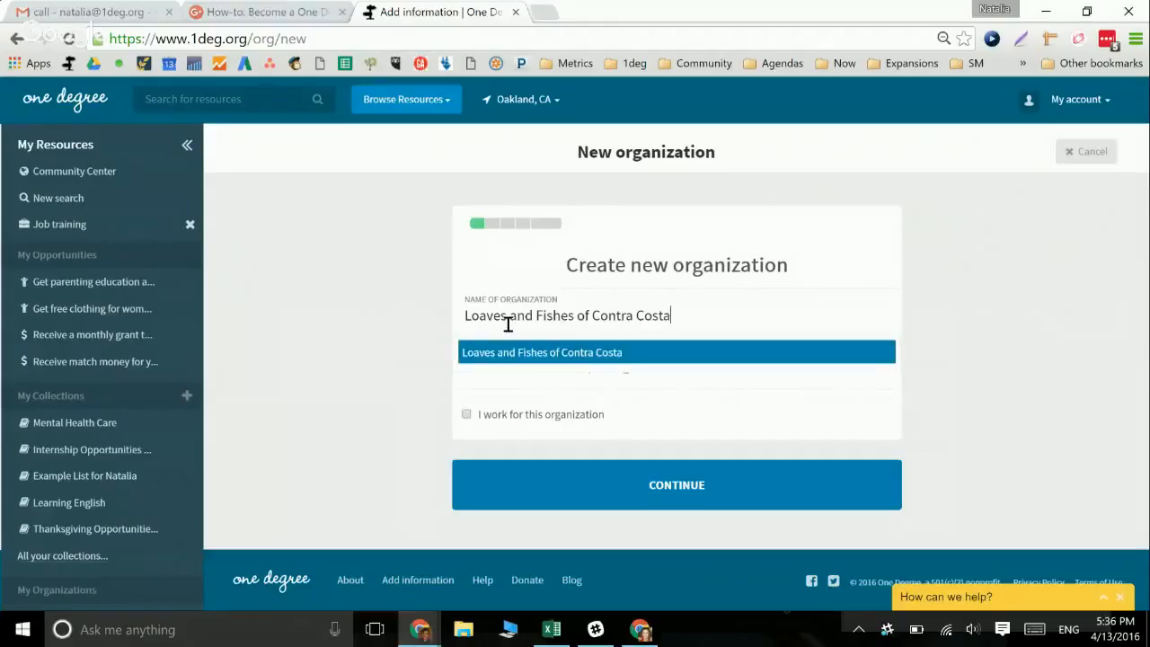
{"action": "key", "text": "BackSpace"}
{"action": "key", "text": "BackSpace"}
{"action": "key", "text": "BackSpace"}
{"action": "key", "text": "BackSpace"}
{"action": "key", "text": "BackSpace"}
{"action": "key", "text": "BackSpace"}
{"action": "key", "text": "BackSpace"}
{"action": "key", "text": "BackSpace"}
{"action": "key", "text": "BackSpace"}
{"action": "key", "text": "BackSpace"}
{"action": "key", "text": "BackSpace"}
{"action": "key", "text": "BackSpace"}
{"action": "key", "text": "BackSpace"}
{"action": "key", "text": "BackSpace"}
{"action": "key", "text": "BackSpace"}
{"action": "key", "text": "BackSpace"}
{"action": "key", "text": "BackSpace"}
{"action": "key", "text": "BackSpace"}
{"action": "key", "text": "BackSpace"}
{"action": "key", "text": "BackSpace"}
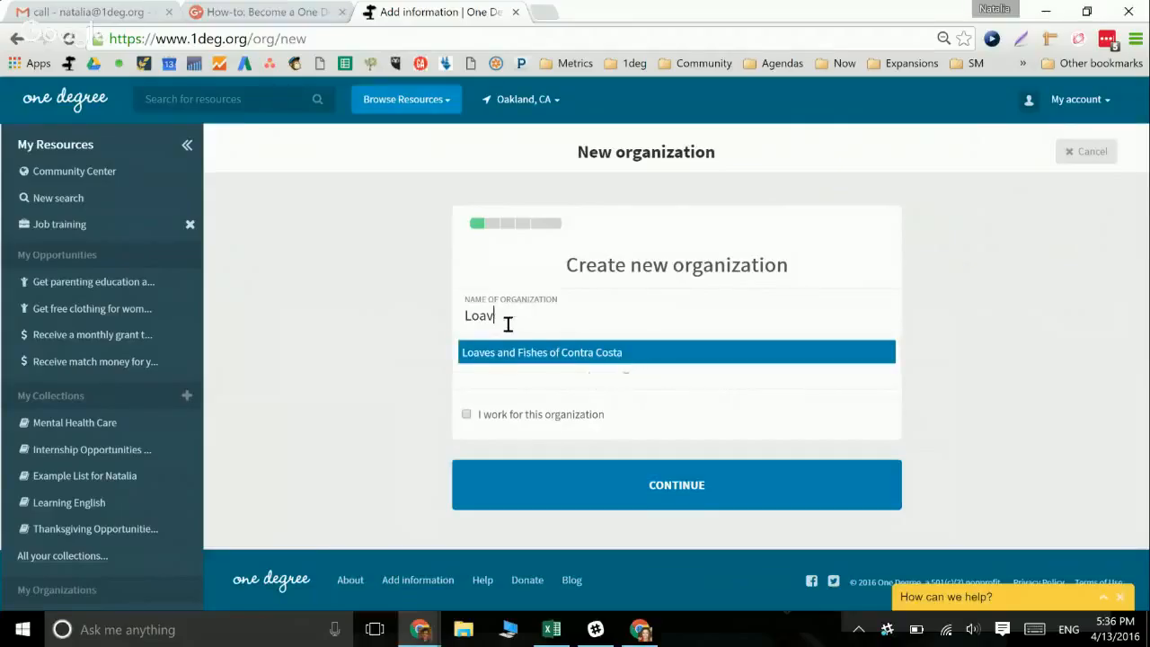
{"action": "type", "text": "Natalia"}
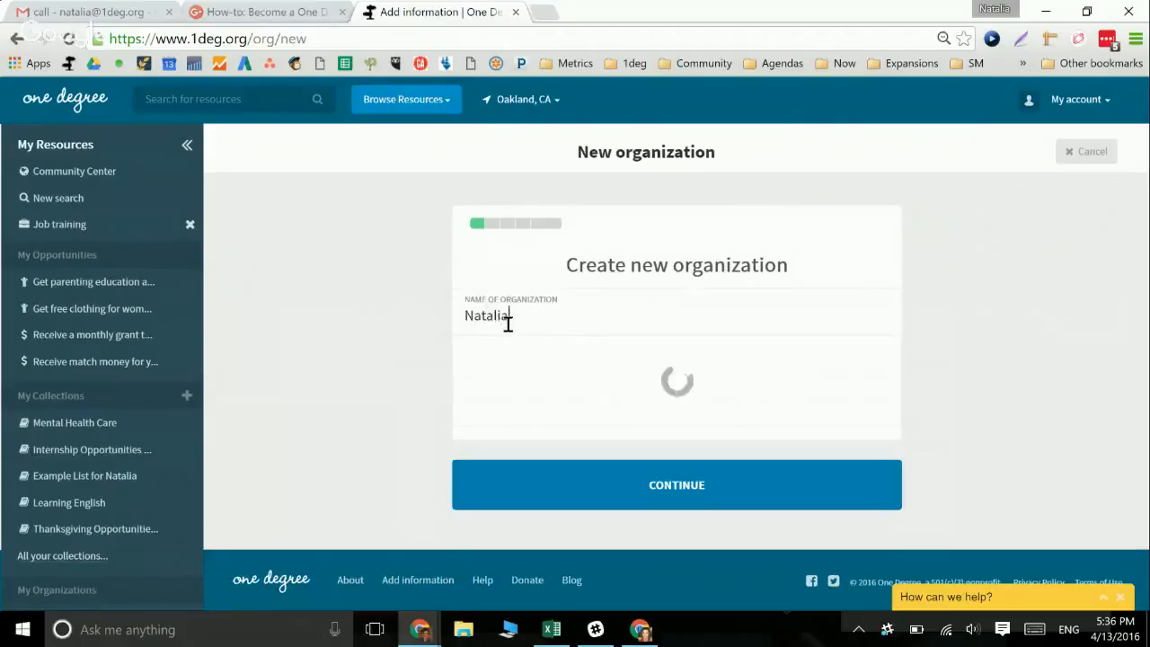
{"action": "type", "text": "'s "}
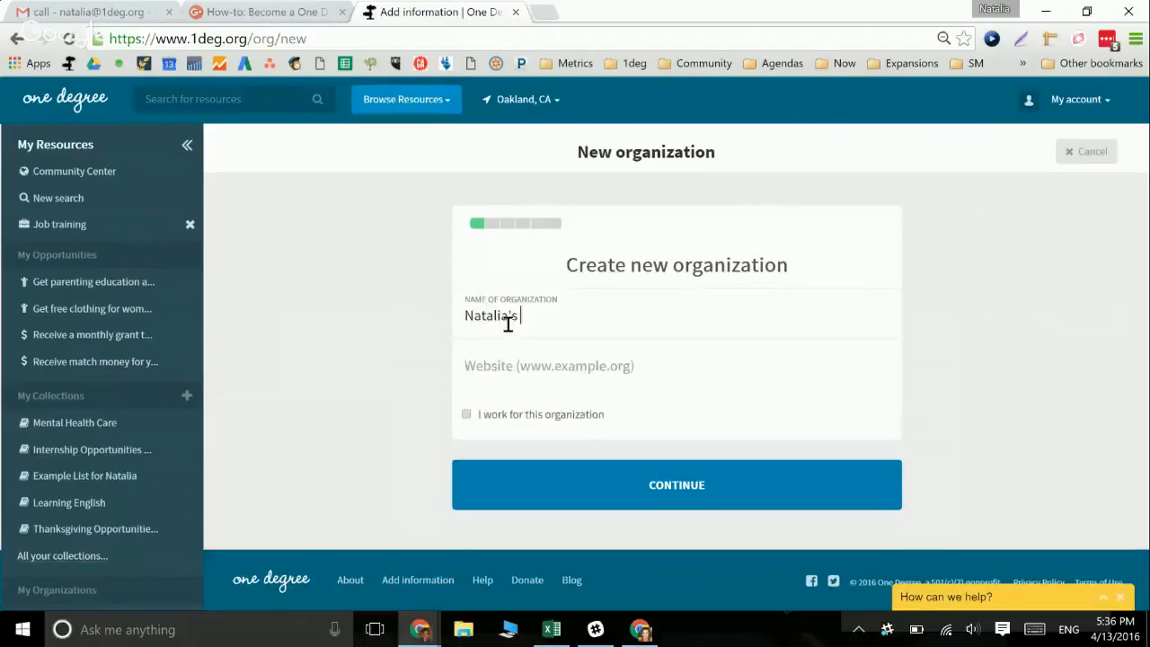
{"action": "type", "text": "Awesome Nonproft"}
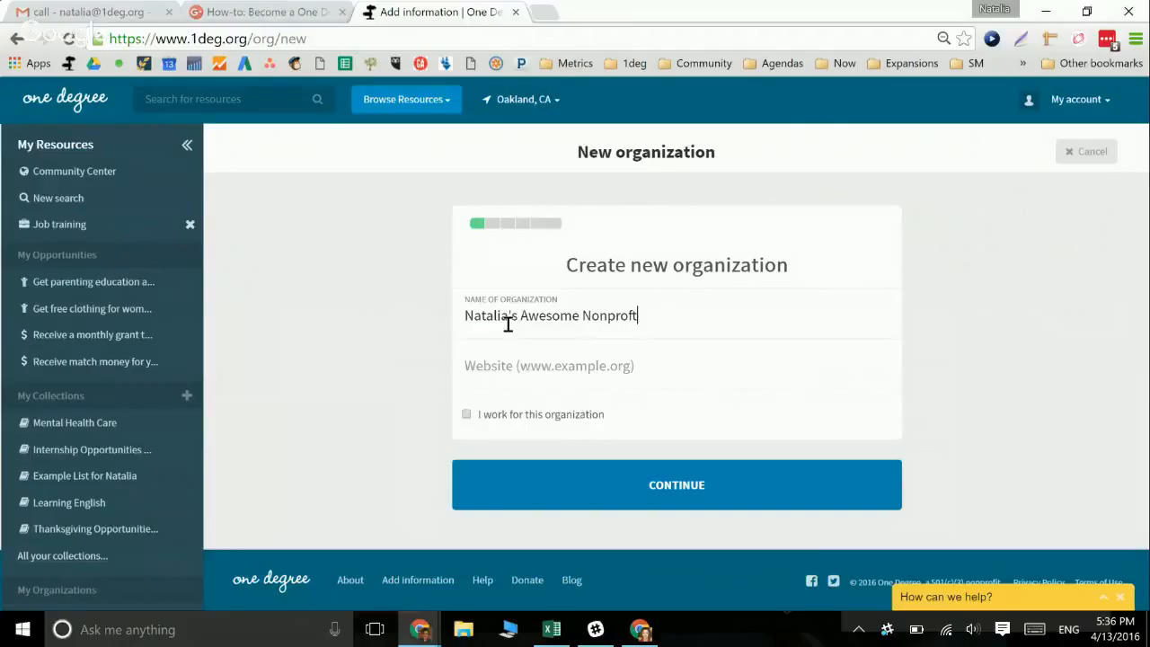
{"action": "key", "text": "BackSpace"}
{"action": "type", "text": "it"}
{"action": "left_click", "coordinate": [490, 369]}
{"action": "type", "text": "w"}
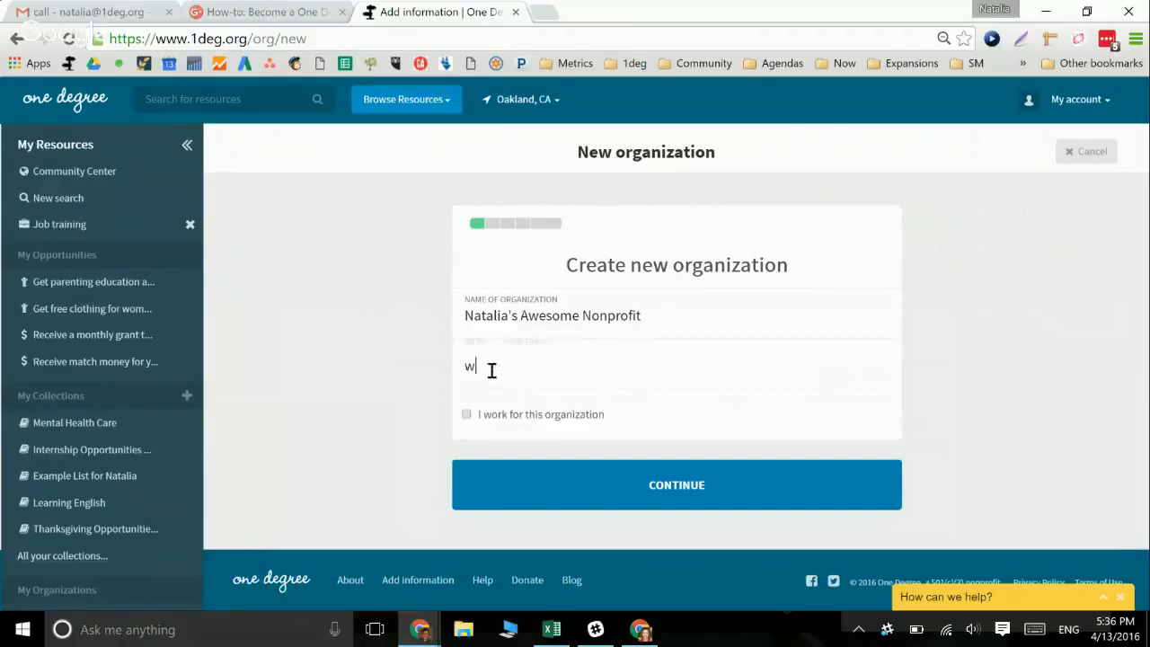
{"action": "type", "text": "ww.awesome"}
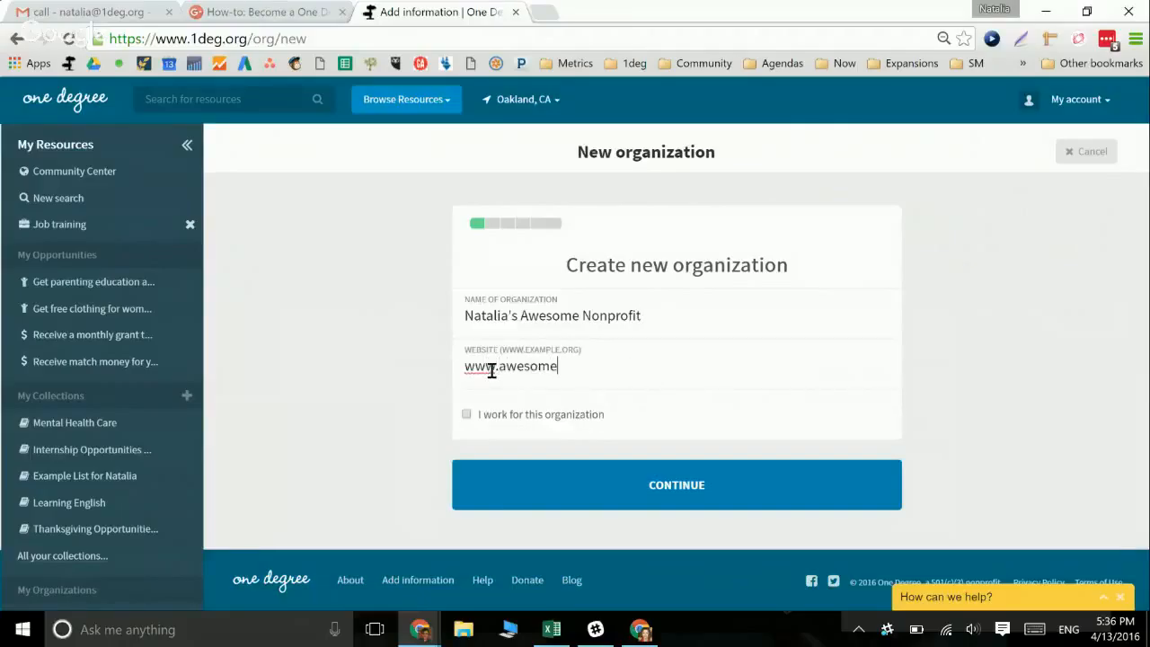
{"action": "type", "text": ".ocm"}
{"action": "key", "text": "BackSpace"}
{"action": "key", "text": "BackSpace"}
{"action": "key", "text": "BackSpace"}
{"action": "type", "text": "com"}
Describe the organization as providing technology classes to immigrants so they can apply to jobs
{"action": "left_click", "coordinate": [594, 492]}
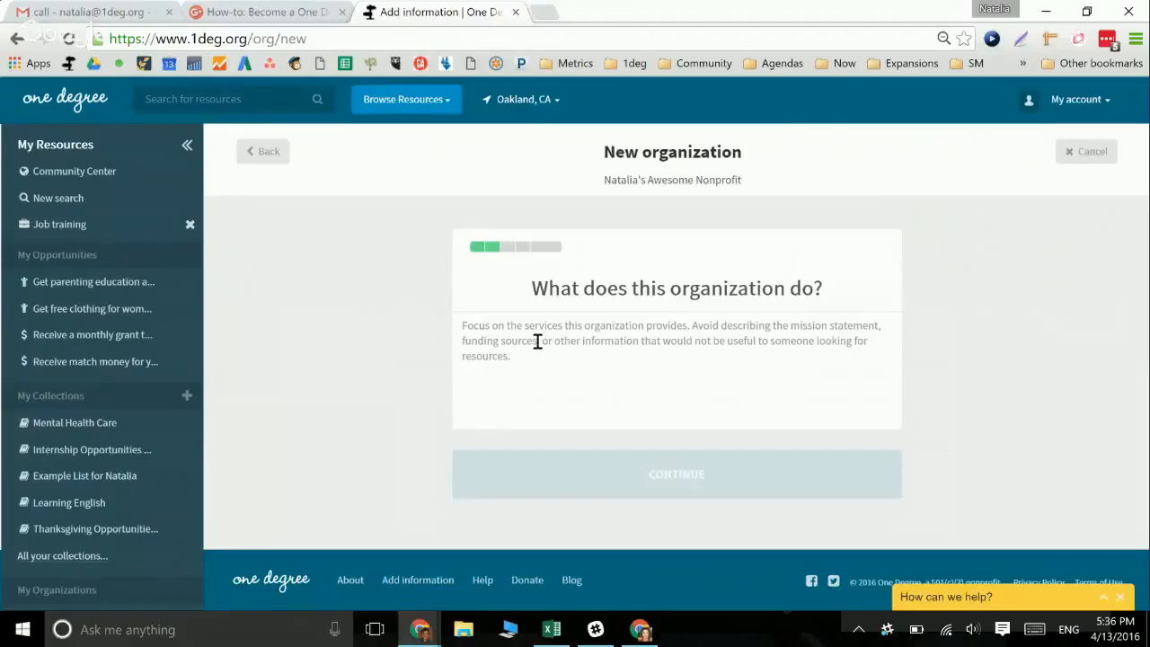
{"action": "type", "text": "We provide"}
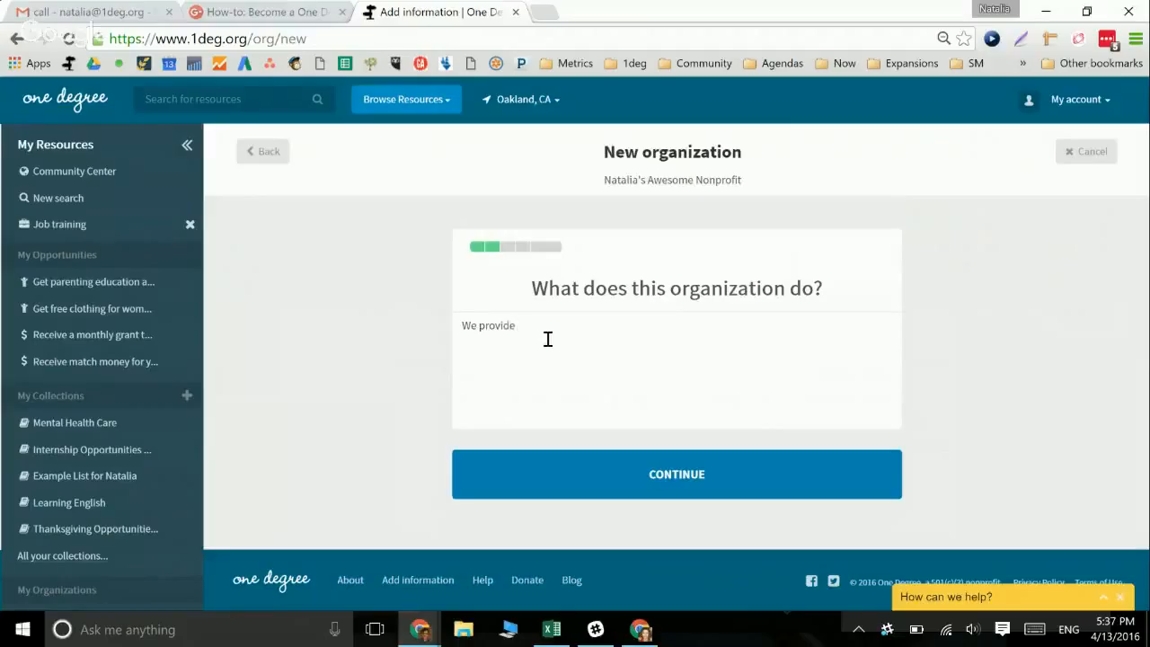
{"action": "type", "text": " i"}
{"action": "type", "text": "tecnology c"}
{"action": "type", "text": "lasses to i"}
{"action": "type", "text": "mmigrants"}
{"action": "type", "text": " so th"}
{"action": "type", "text": "ey "}
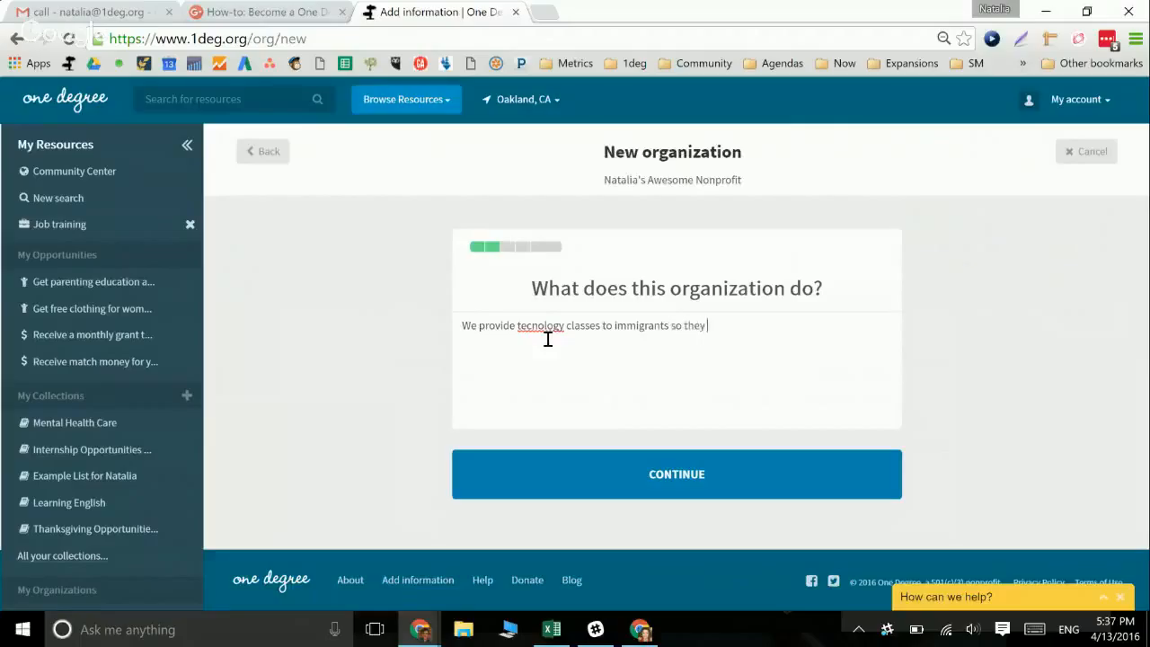
{"action": "type", "text": "can applu to jobs."}
{"action": "left_click_drag", "start_coordinate": [604, 327], "coordinate": [635, 326]}
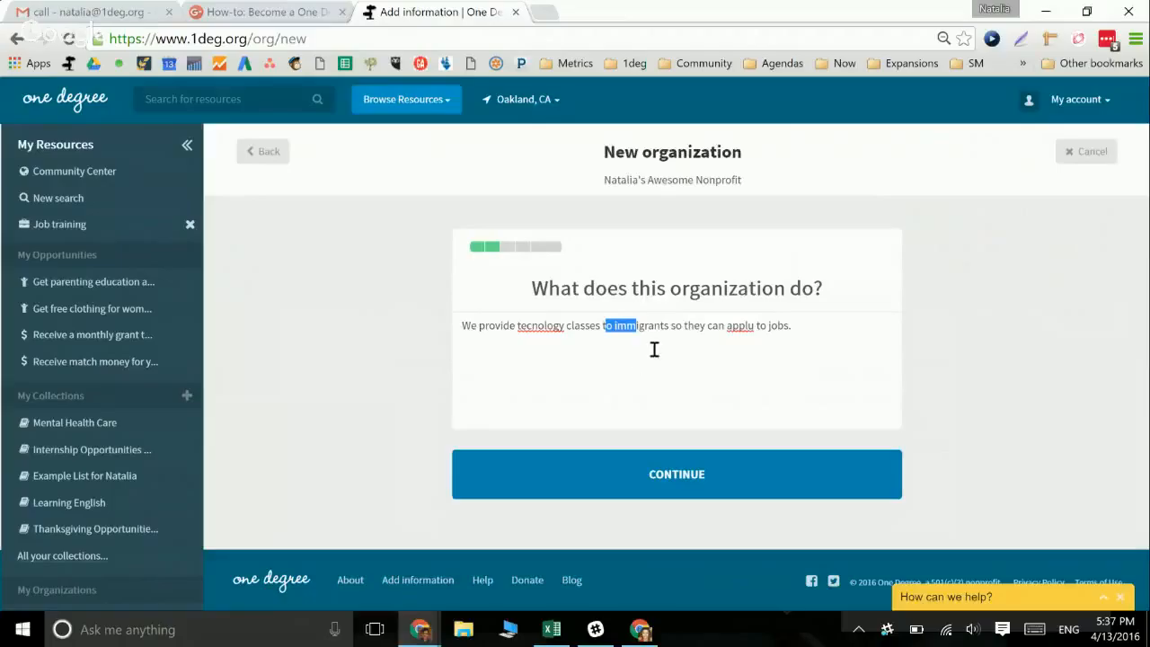
{"action": "left_click", "coordinate": [615, 467]}
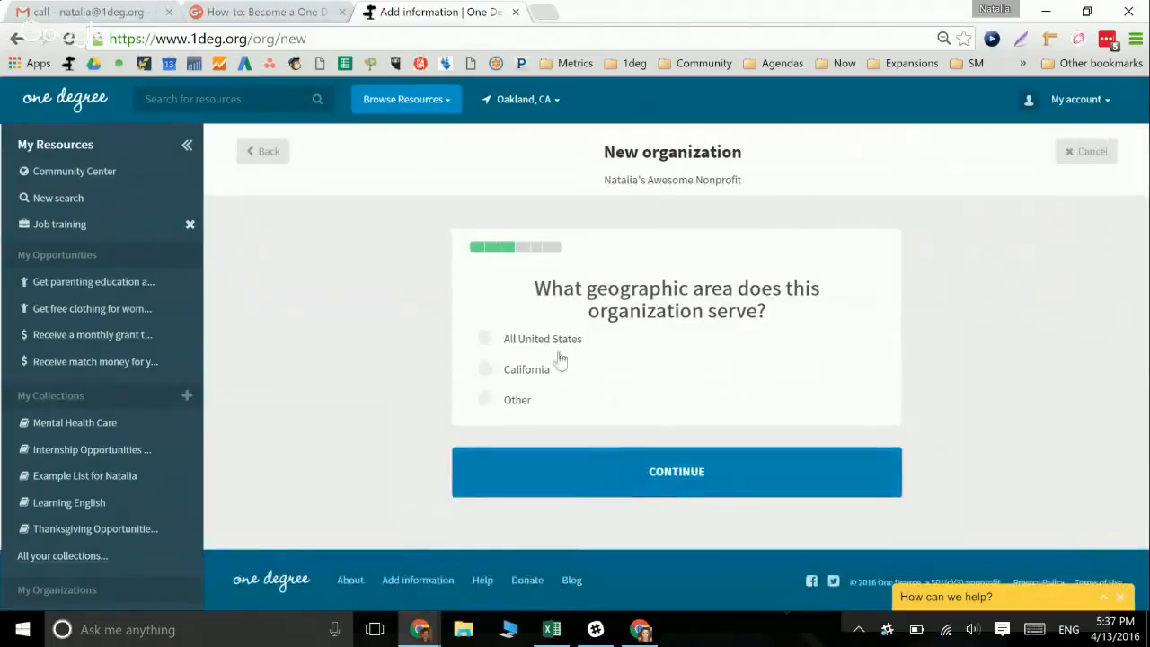
Set the service area to California, counties Alameda and Contra Costa
{"action": "left_click", "coordinate": [485, 376]}
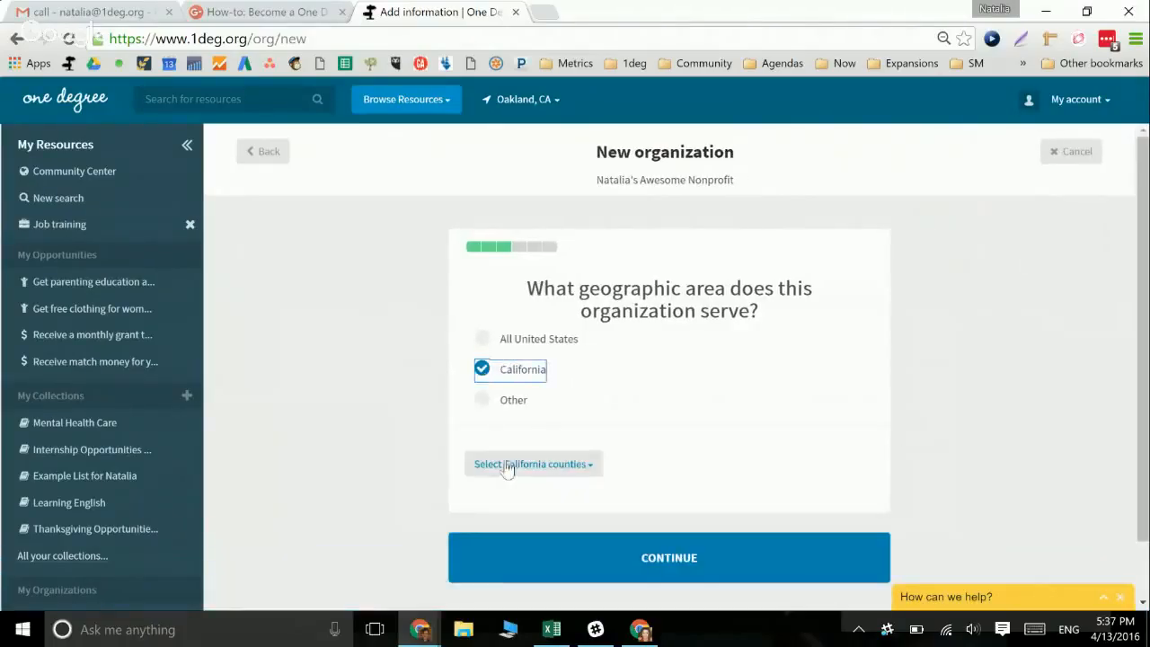
{"action": "left_click", "coordinate": [507, 467]}
{"action": "left_click", "coordinate": [526, 216]}
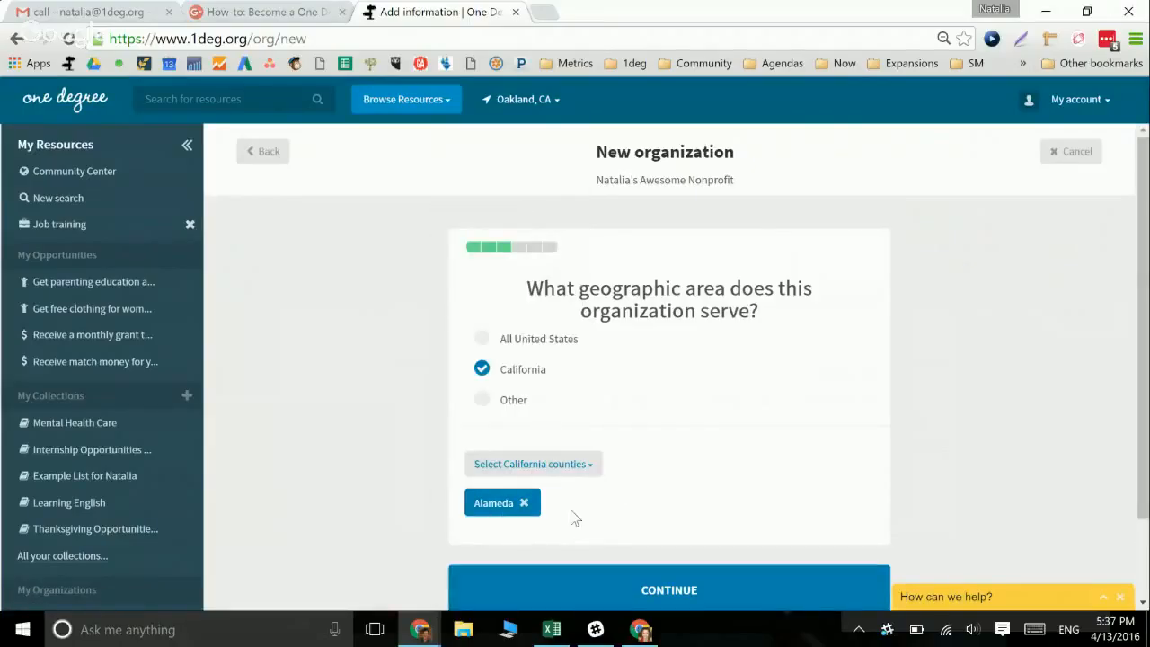
{"action": "left_click", "coordinate": [583, 465]}
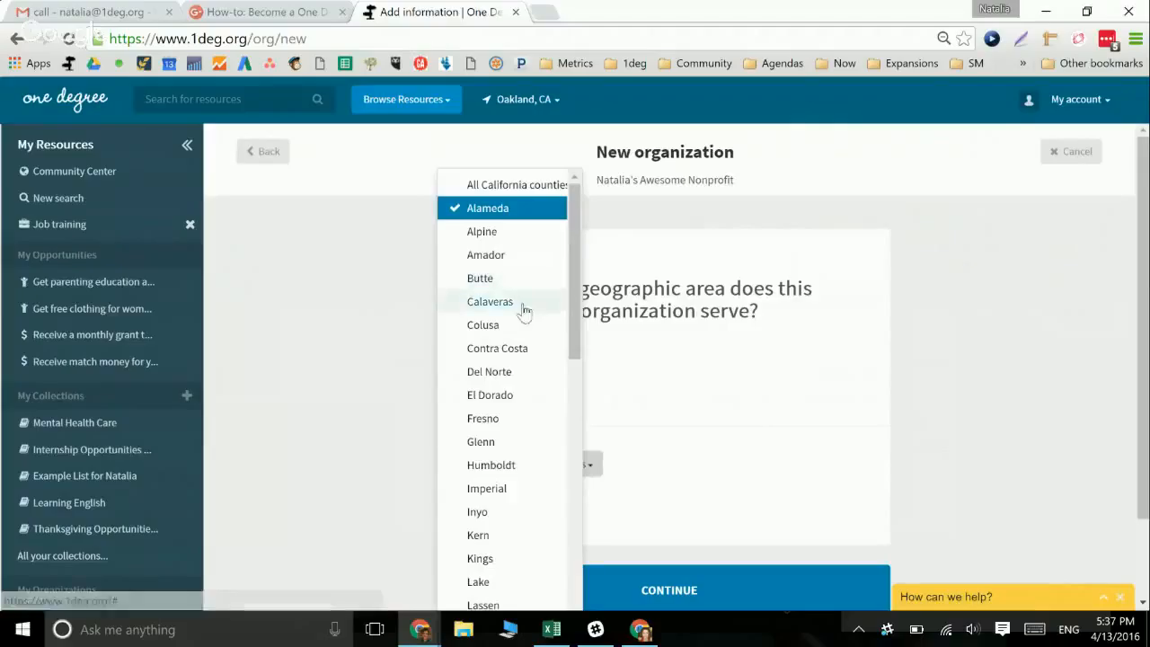
{"action": "left_click", "coordinate": [525, 348]}
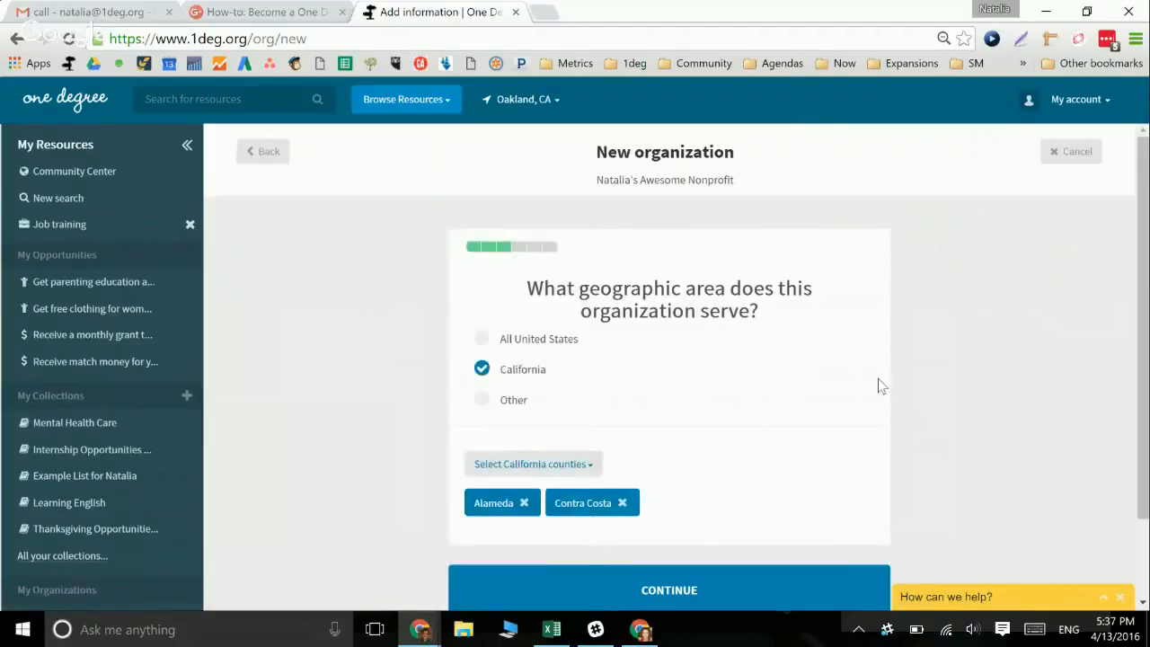
{"action": "left_click", "coordinate": [805, 591]}
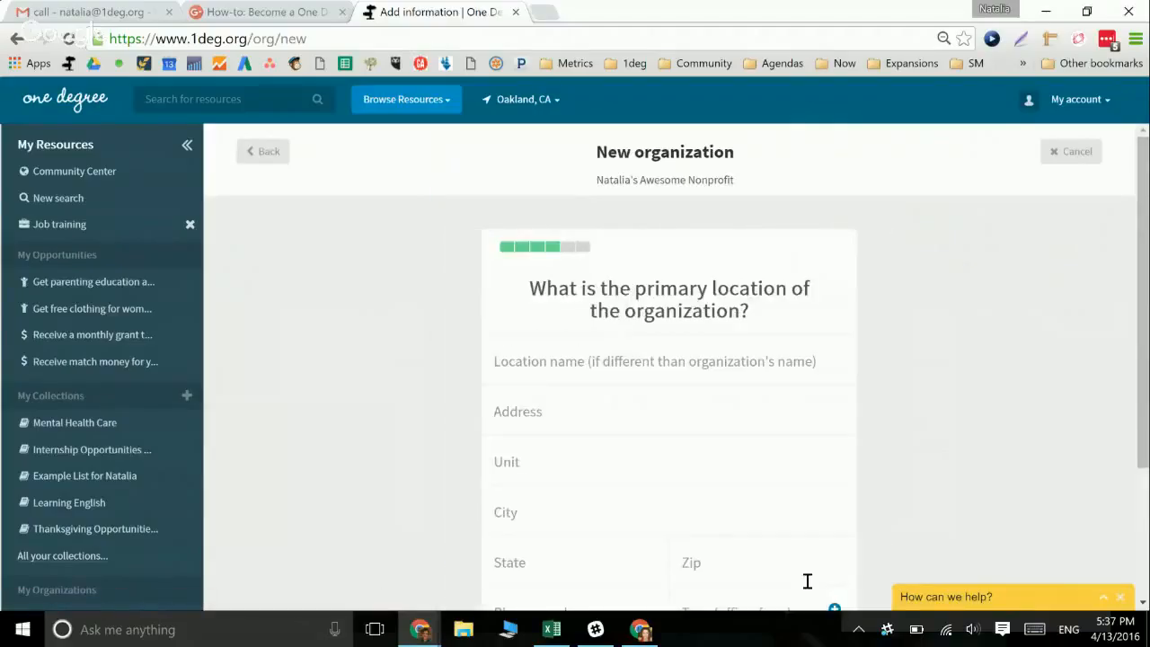
Name the primary location Oakland Branch and enter its street address
{"action": "left_click", "coordinate": [602, 414]}
{"action": "left_click", "coordinate": [555, 360]}
{"action": "type", "text": "Centr"}
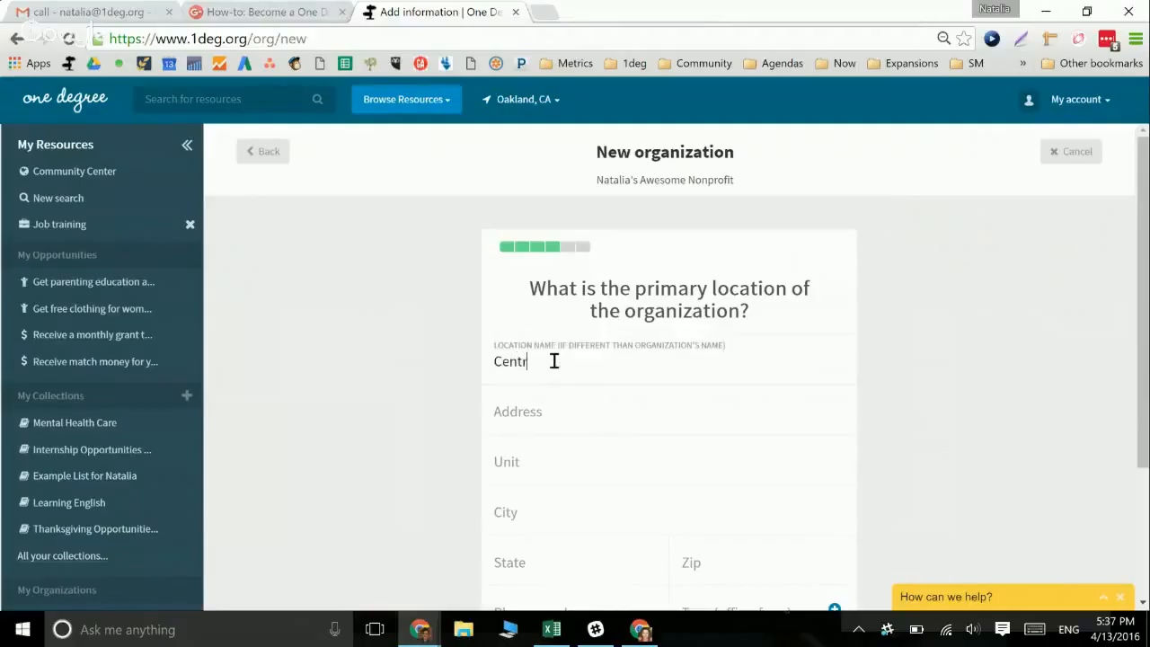
{"action": "key", "text": "BackSpace"}
{"action": "key", "text": "BackSpace"}
{"action": "key", "text": "BackSpace"}
{"action": "key", "text": "BackSpace"}
{"action": "key", "text": "BackSpace"}
{"action": "type", "text": "Oakland Branch"}
{"action": "key", "text": "Tab"}
{"action": "type", "text": "192837"}
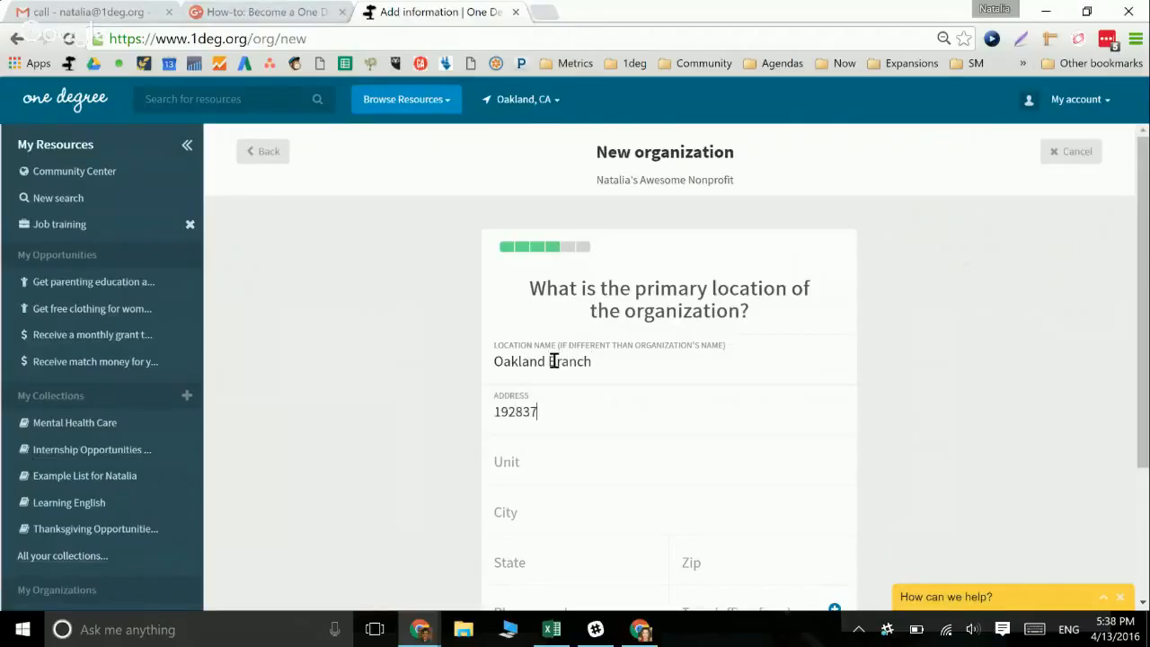
{"action": "type", "text": " Main Street"}
Fill in unit 3, city Oakland, state CA and the zip code
{"action": "key", "text": "Tab"}
{"action": "type", "text": "3"}
{"action": "key", "text": "Tab"}
{"action": "type", "text": "Oakland"}
{"action": "key", "text": "Tab"}
{"action": "type", "text": "CA"}
{"action": "key", "text": "Tab"}
{"action": "type", "text": "9"}
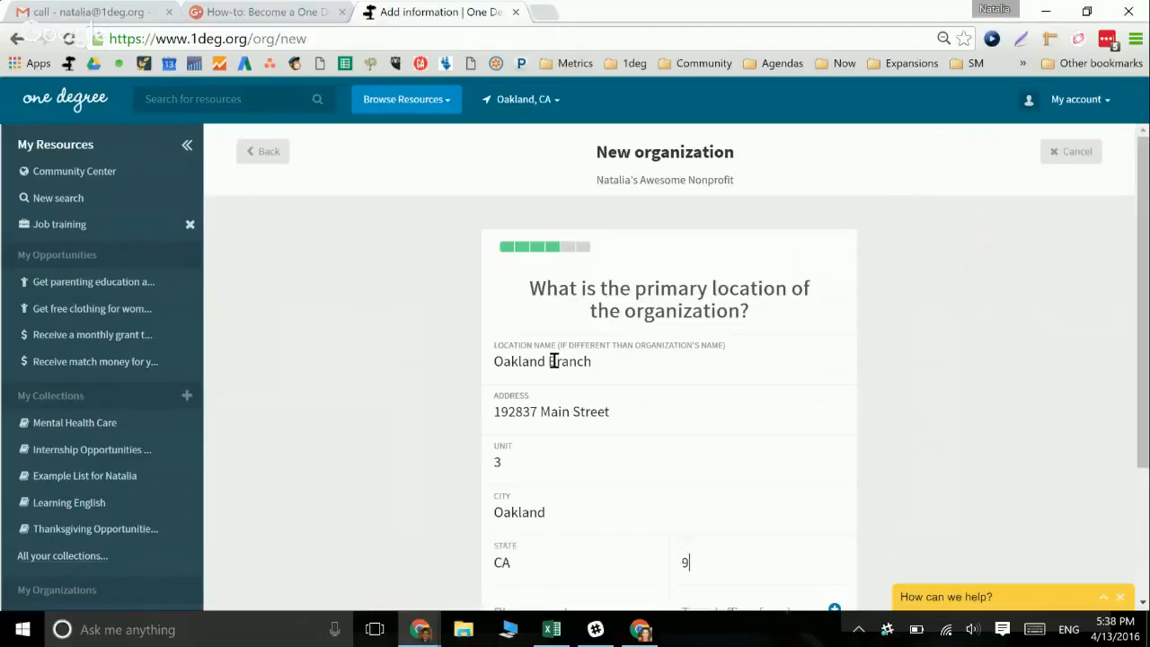
{"action": "type", "text": "4609"}
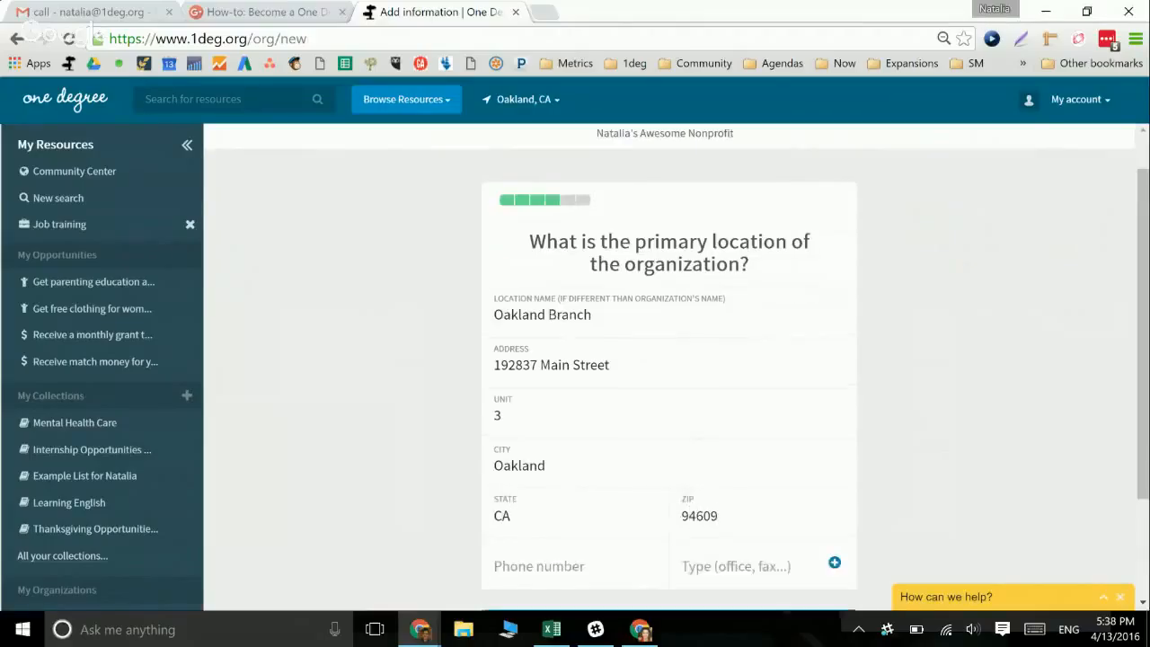
{"action": "scroll", "coordinate": [553, 360], "scroll_direction": "down", "scroll_amount": 2}
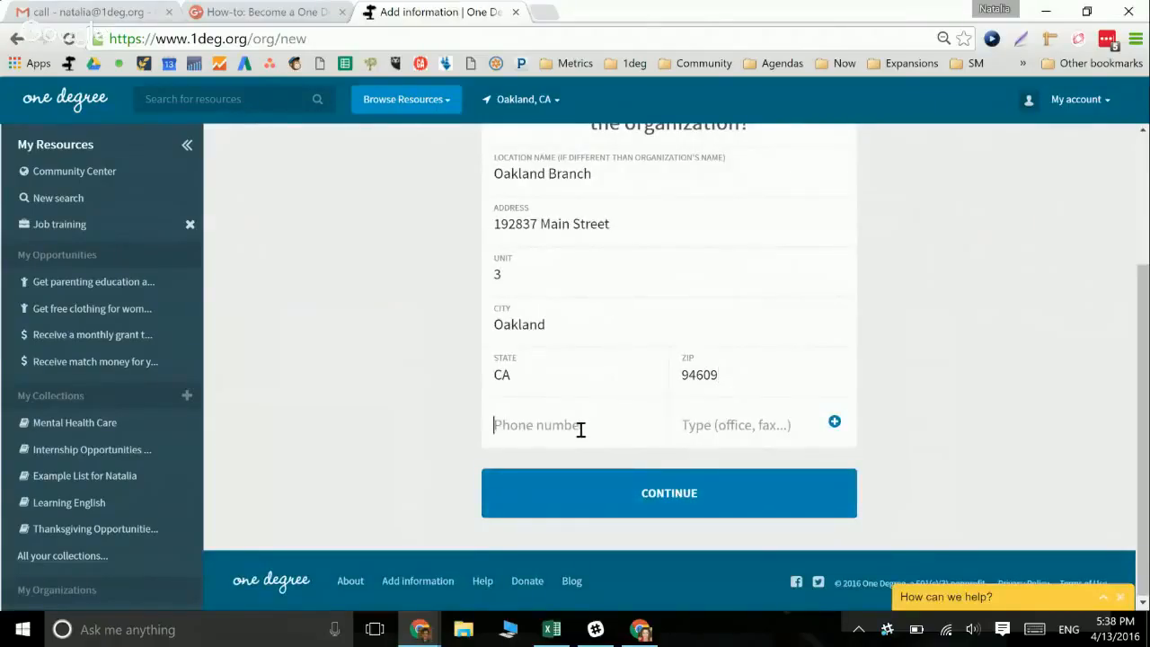
{"action": "left_click", "coordinate": [621, 494]}
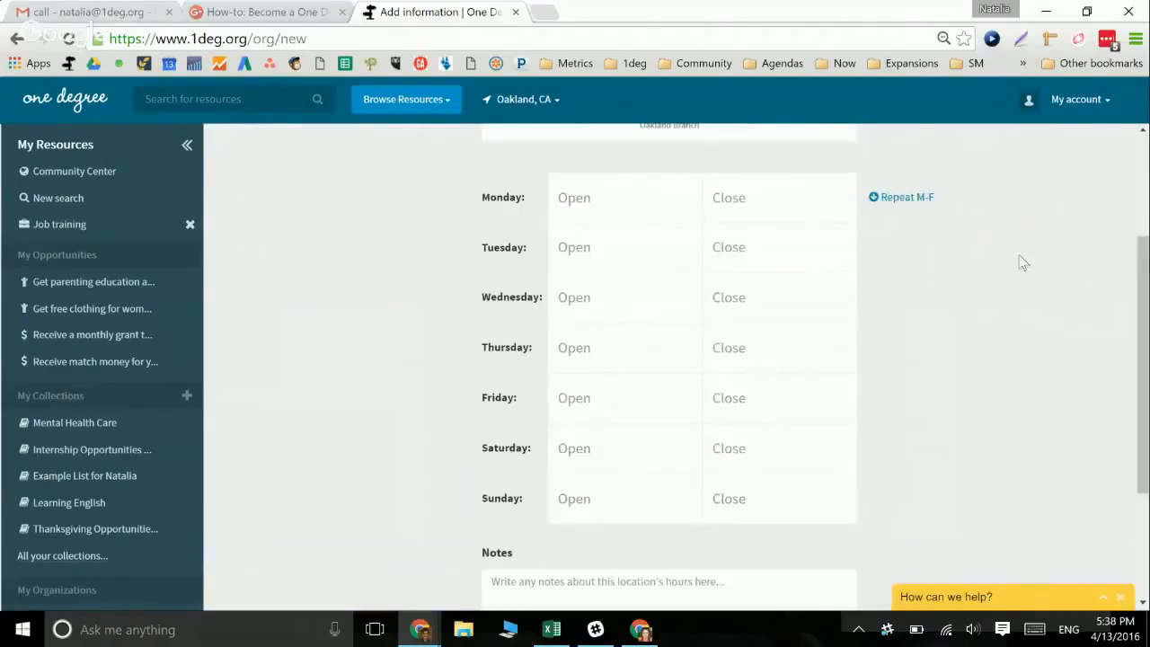
Set Monday–Friday opening hours to 09:00–17:00
{"action": "scroll", "coordinate": [1142, 297], "scroll_direction": "up", "scroll_amount": 2}
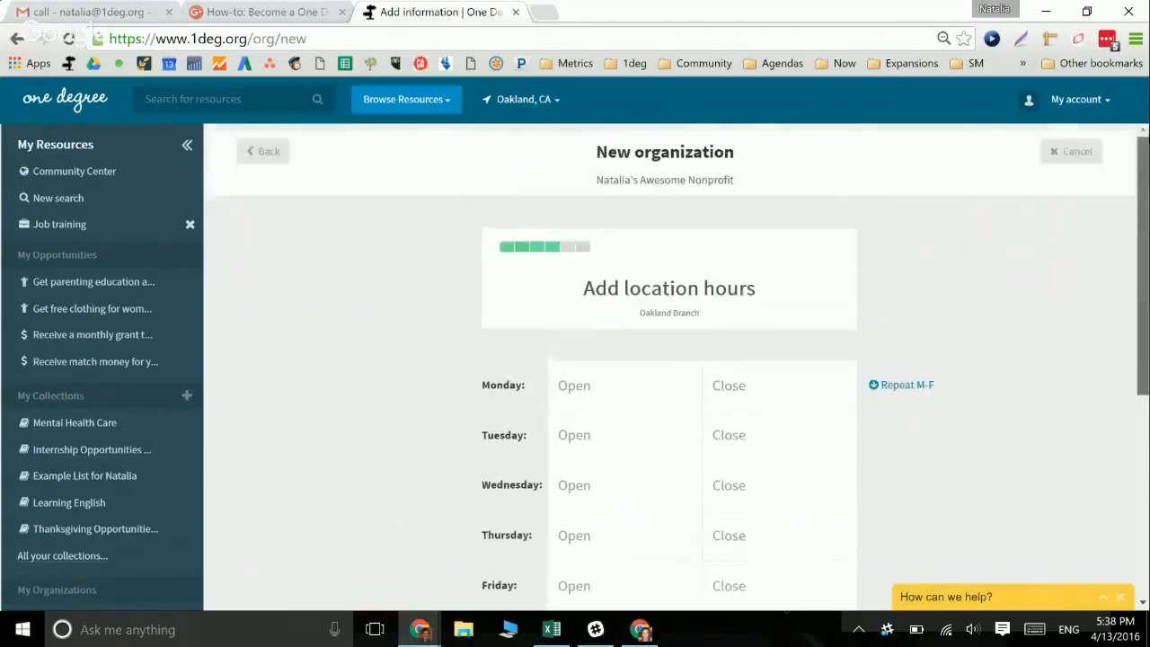
{"action": "scroll", "coordinate": [988, 188], "scroll_direction": "down", "scroll_amount": 2}
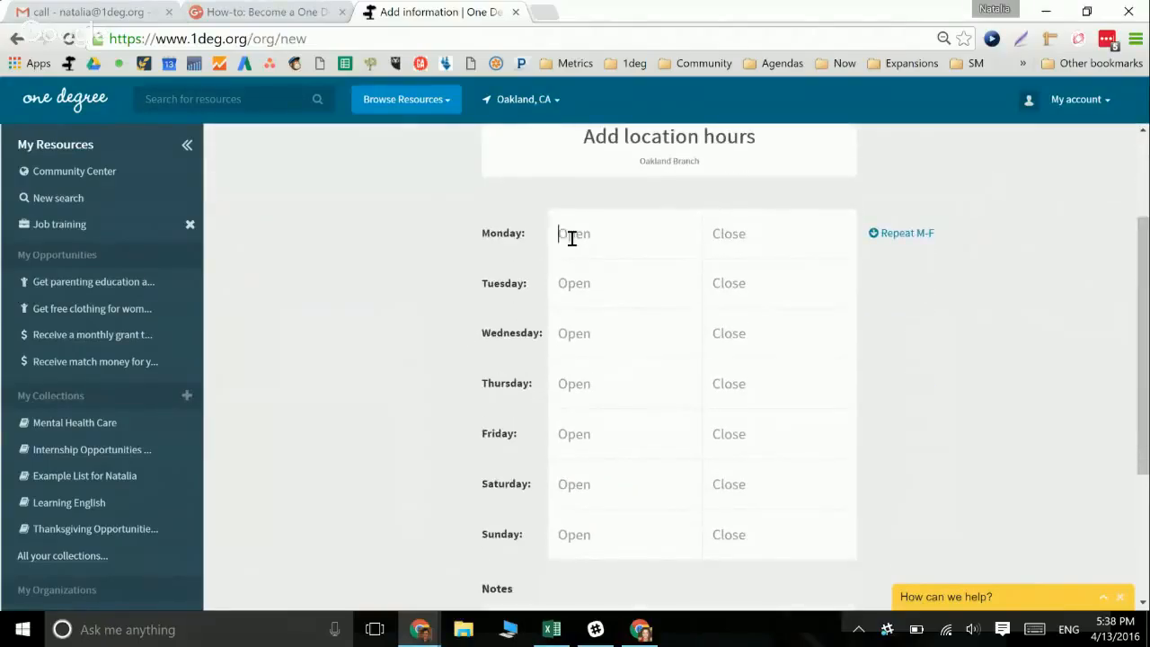
{"action": "type", "text": "9:00"}
{"action": "left_click", "coordinate": [727, 236]}
{"action": "type", "text": "5"}
{"action": "left_click", "coordinate": [920, 238]}
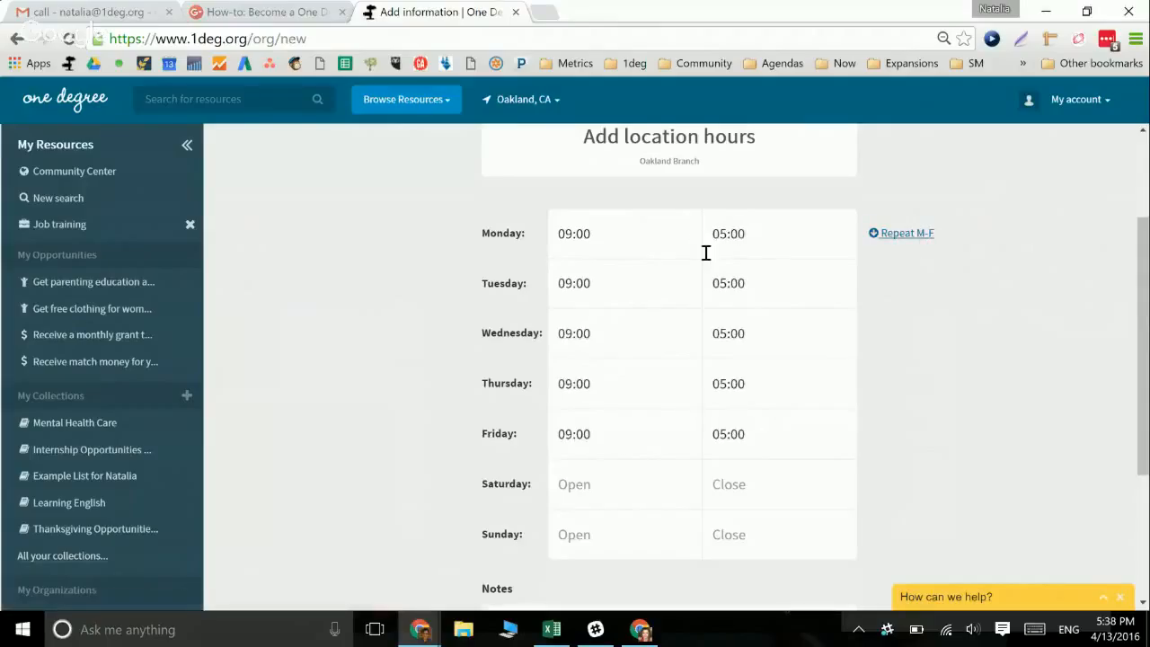
{"action": "left_click", "coordinate": [744, 235]}
{"action": "key", "text": "BackSpace"}
{"action": "key", "text": "BackSpace"}
{"action": "key", "text": "BackSpace"}
{"action": "key", "text": "BackSpace"}
{"action": "key", "text": "BackSpace"}
{"action": "type", "text": "17"}
{"action": "left_click", "coordinate": [924, 234]}
Add a note reminding visitors to bring ID and save the location
{"action": "scroll", "coordinate": [1078, 377], "scroll_direction": "down", "scroll_amount": 2}
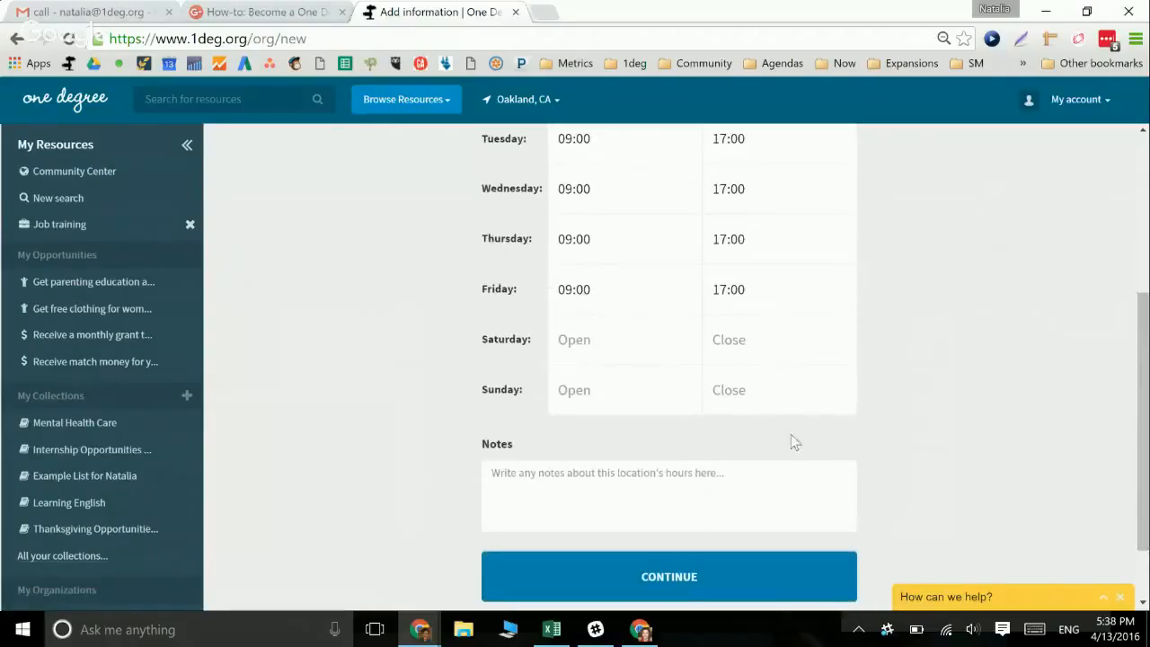
{"action": "type", "text": "Makes ur"}
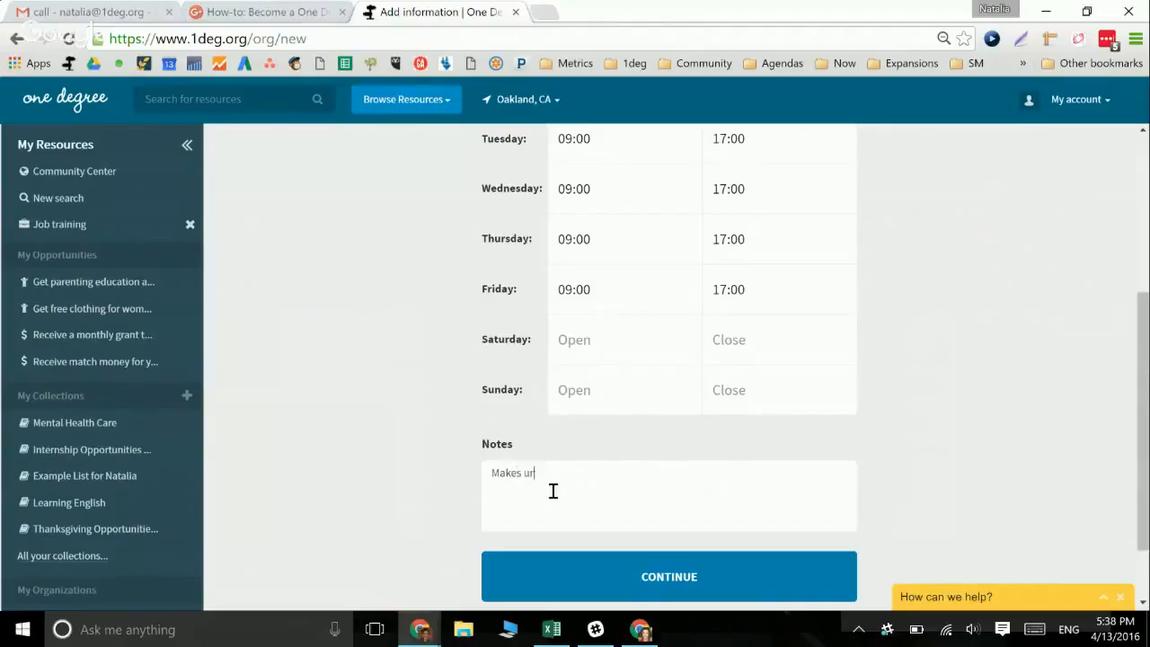
{"action": "type", "text": "e tobring ID info when you visit us"}
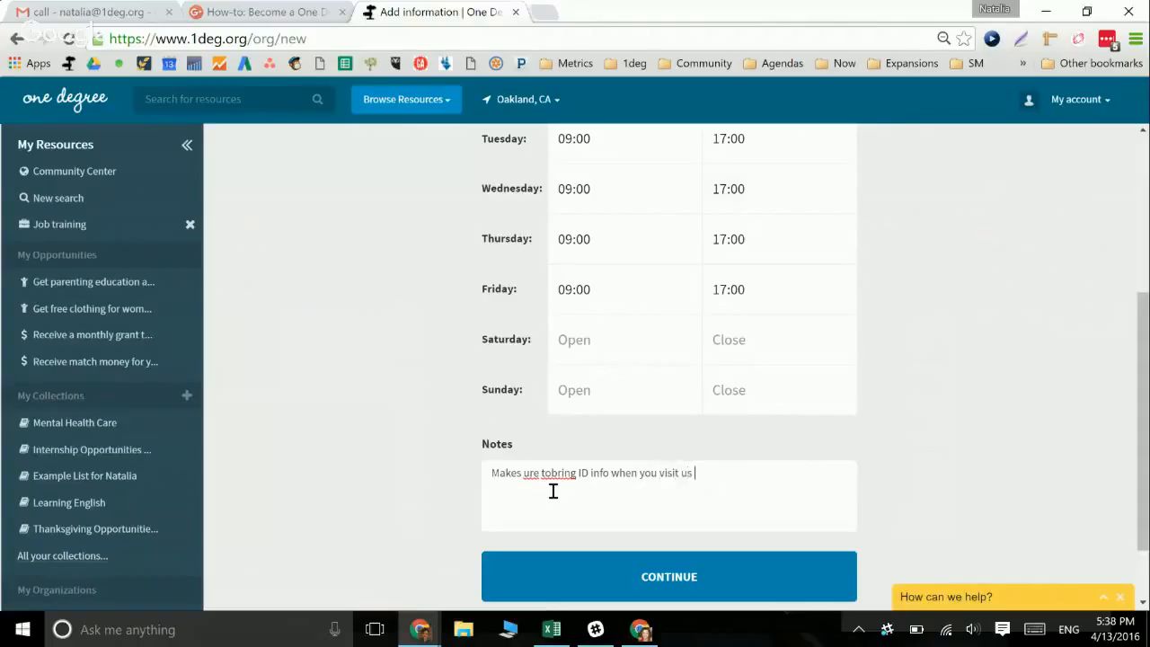
{"action": "left_click", "coordinate": [763, 589]}
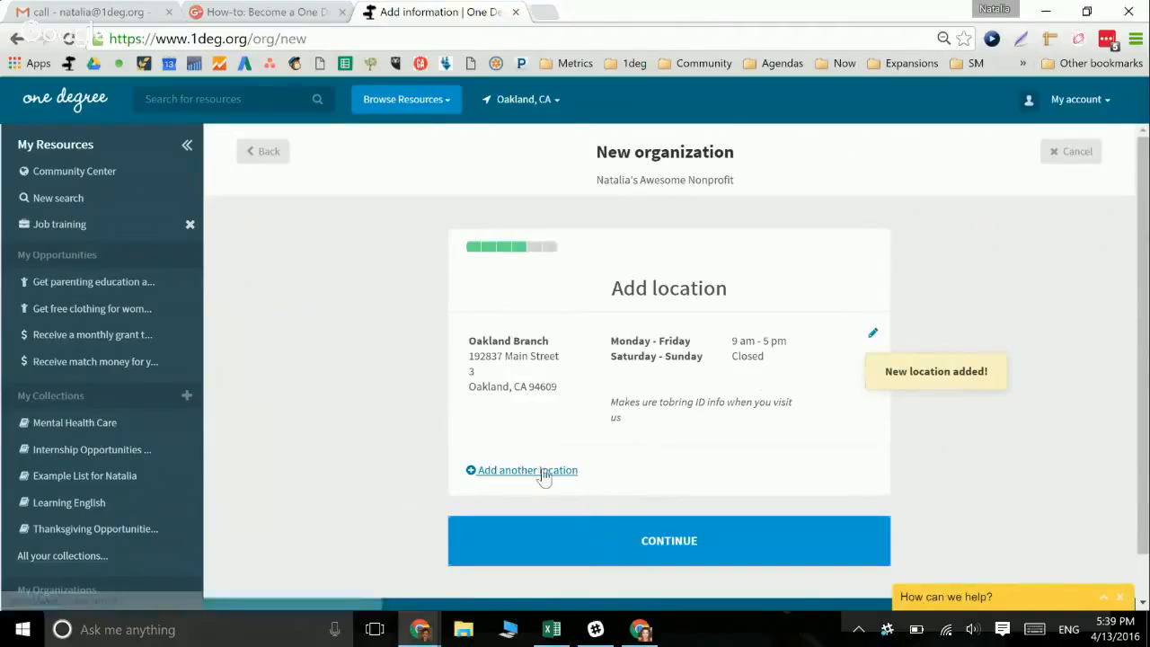
Add the organization's contact e-mail and proceed to the review summary
{"action": "left_click", "coordinate": [590, 533]}
{"action": "left_click", "coordinate": [597, 351]}
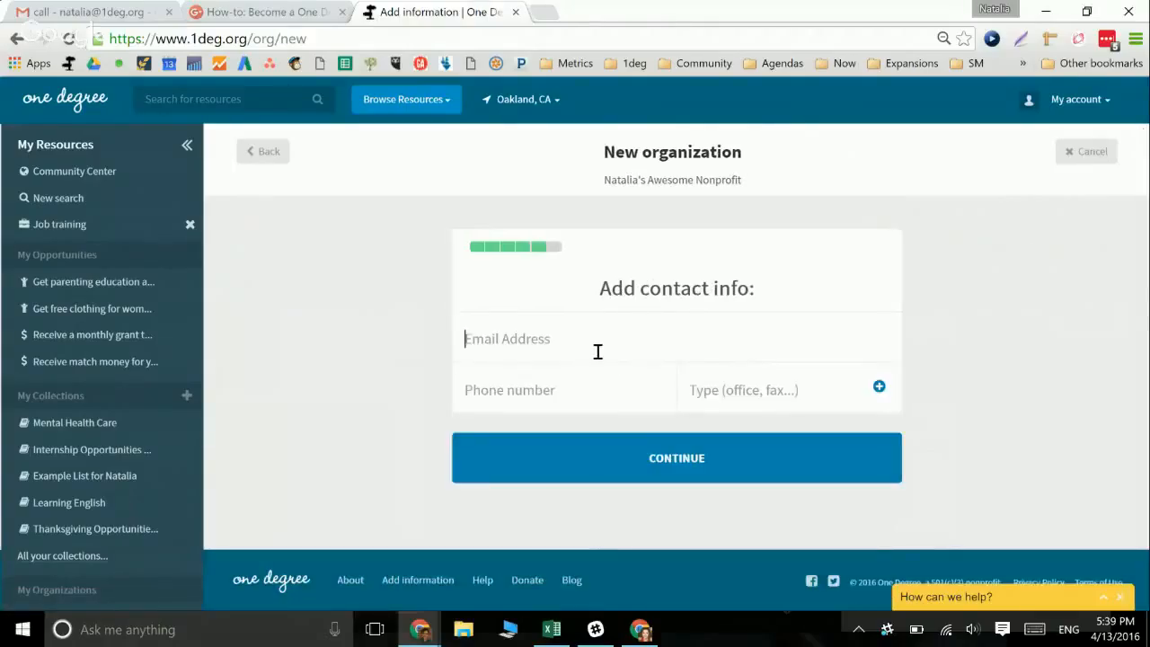
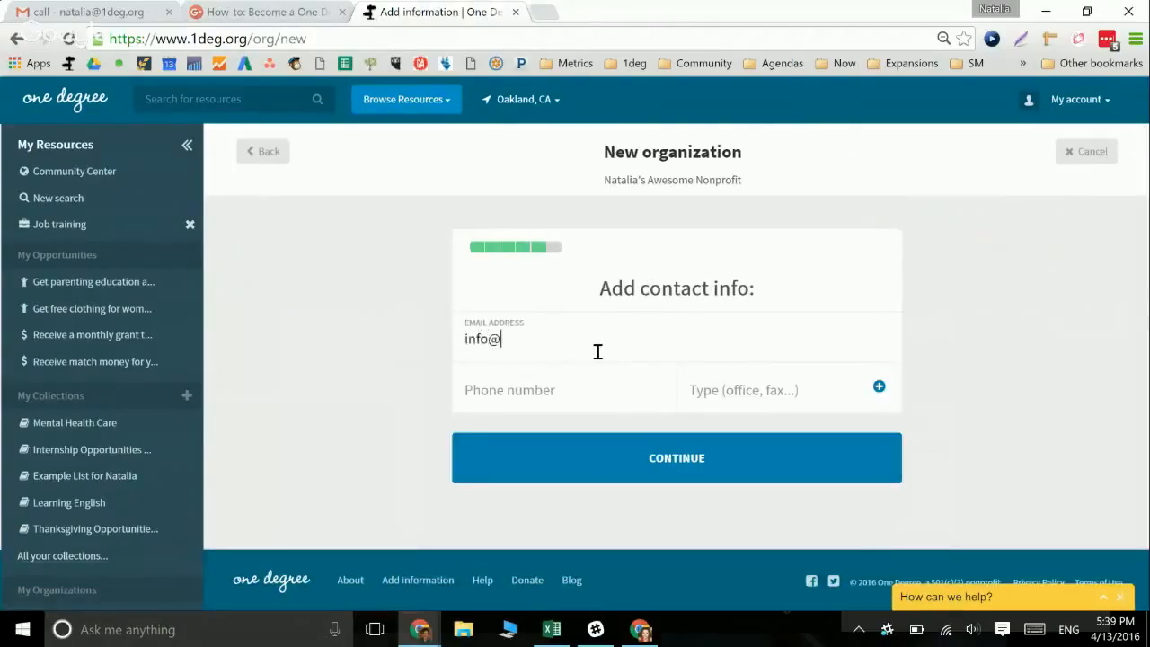
{"action": "left_click", "coordinate": [654, 460]}
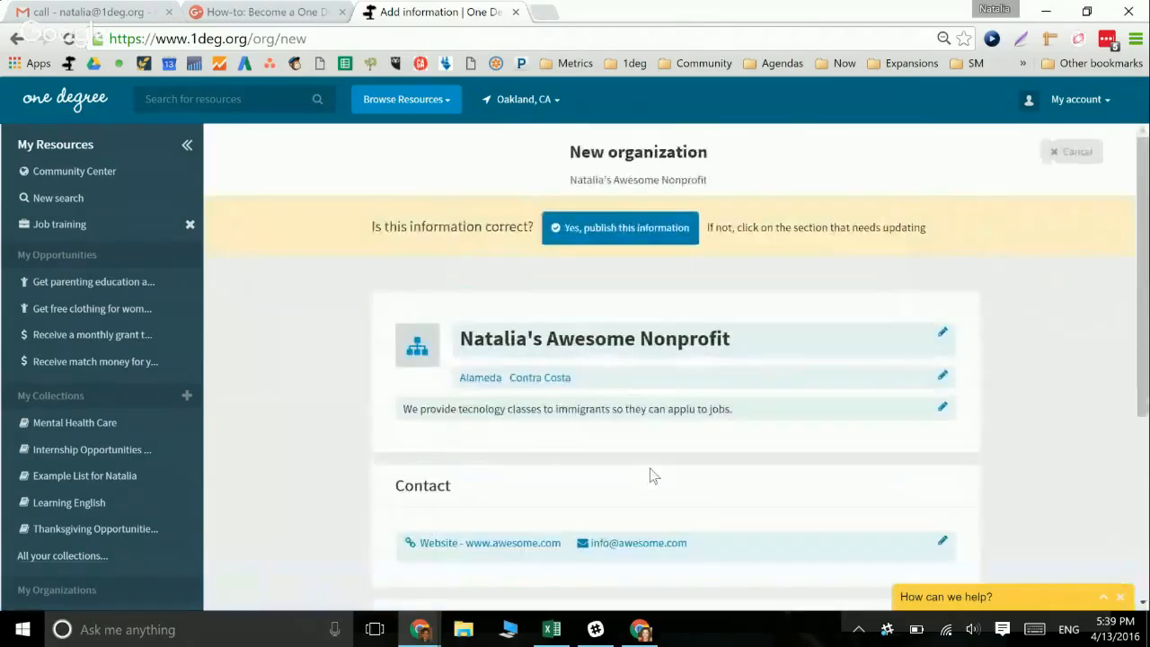
Append 'kvsjhdfkhdsf' to the end of the organization's description and return to the review summary
{"action": "left_click_drag", "start_coordinate": [1139, 205], "coordinate": [1145, 289]}
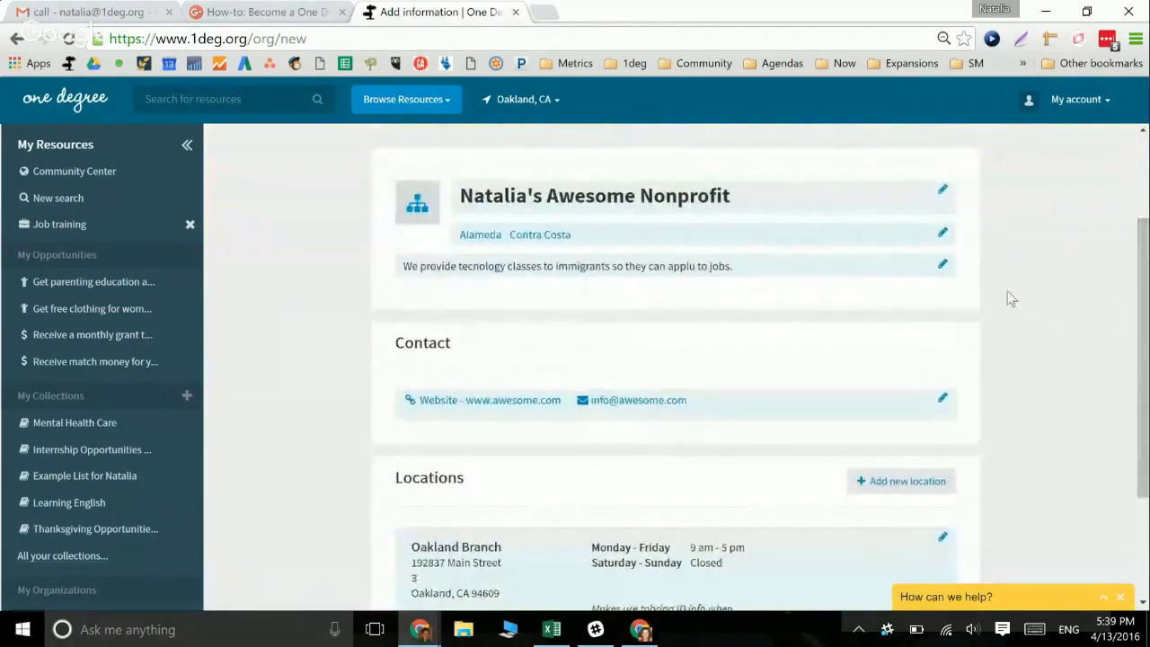
{"action": "left_click", "coordinate": [942, 266]}
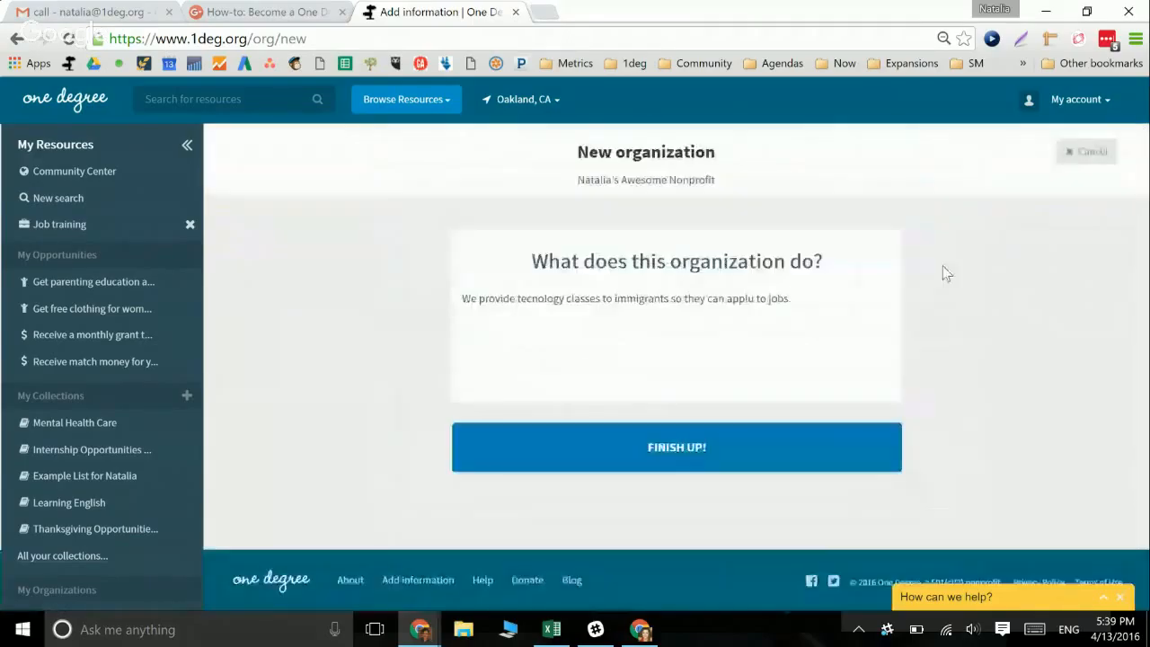
{"action": "left_click", "coordinate": [804, 309]}
{"action": "type", "text": "kvsjhdfkhdsf"}
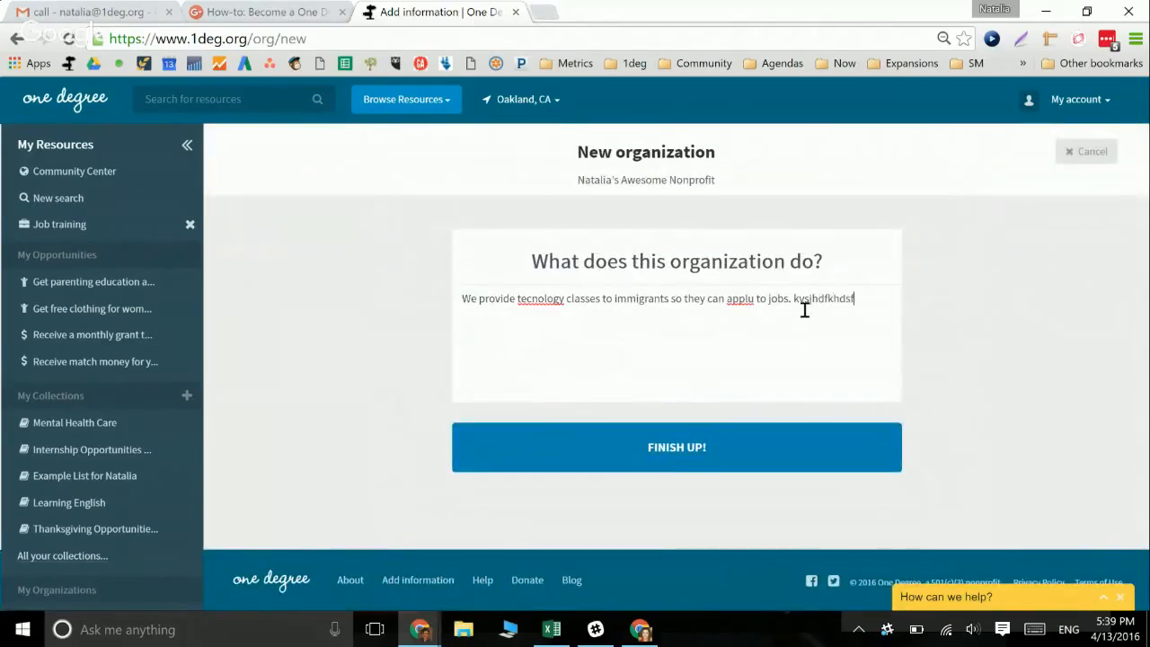
{"action": "left_click", "coordinate": [696, 458]}
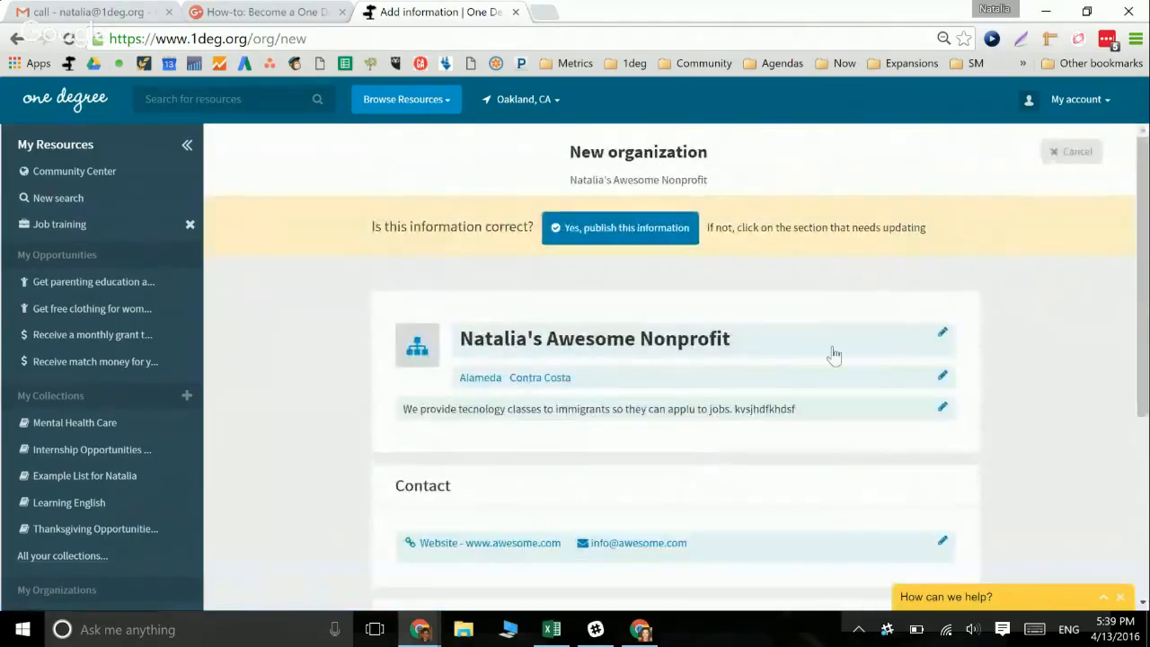
{"action": "left_click_drag", "start_coordinate": [1142, 258], "coordinate": [1117, 494]}
{"action": "left_click_drag", "start_coordinate": [1143, 440], "coordinate": [1142, 251]}
Publish the organization's information and send an invitation to a coworker's e-mail address
{"action": "left_click", "coordinate": [656, 225]}
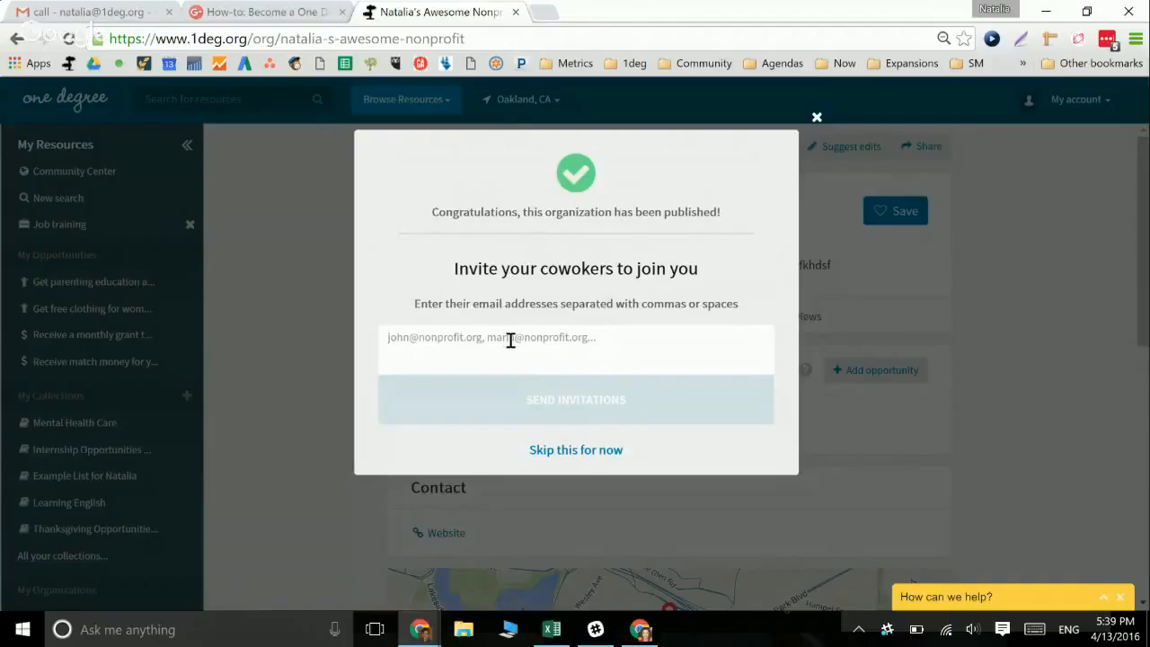
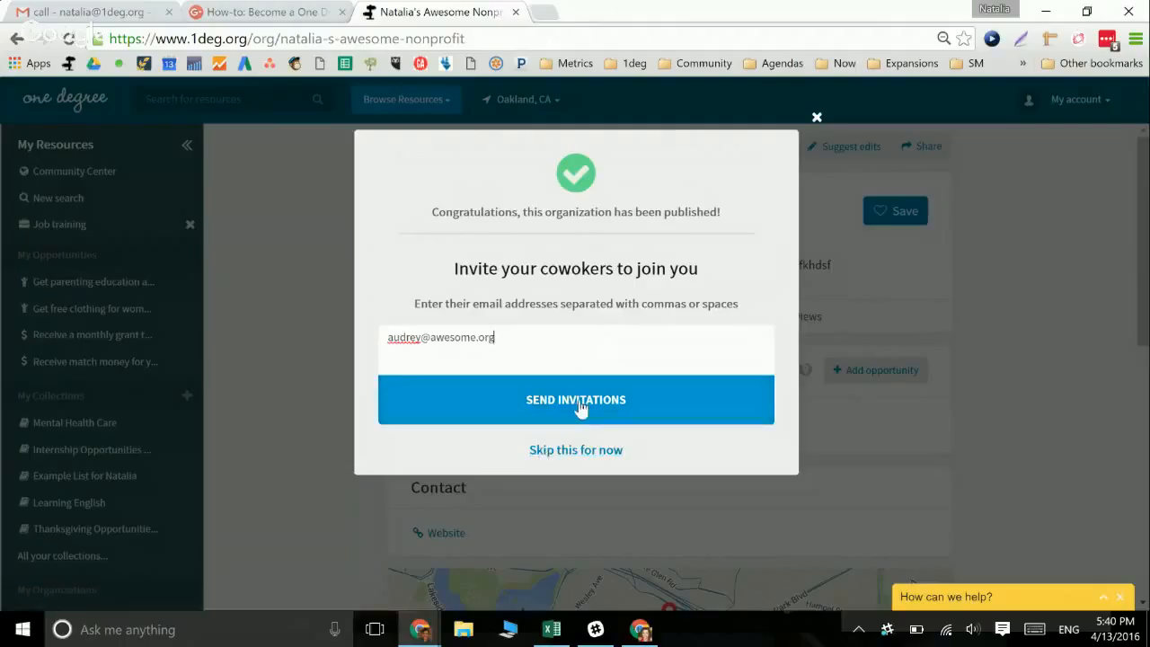
{"action": "left_click", "coordinate": [580, 407]}
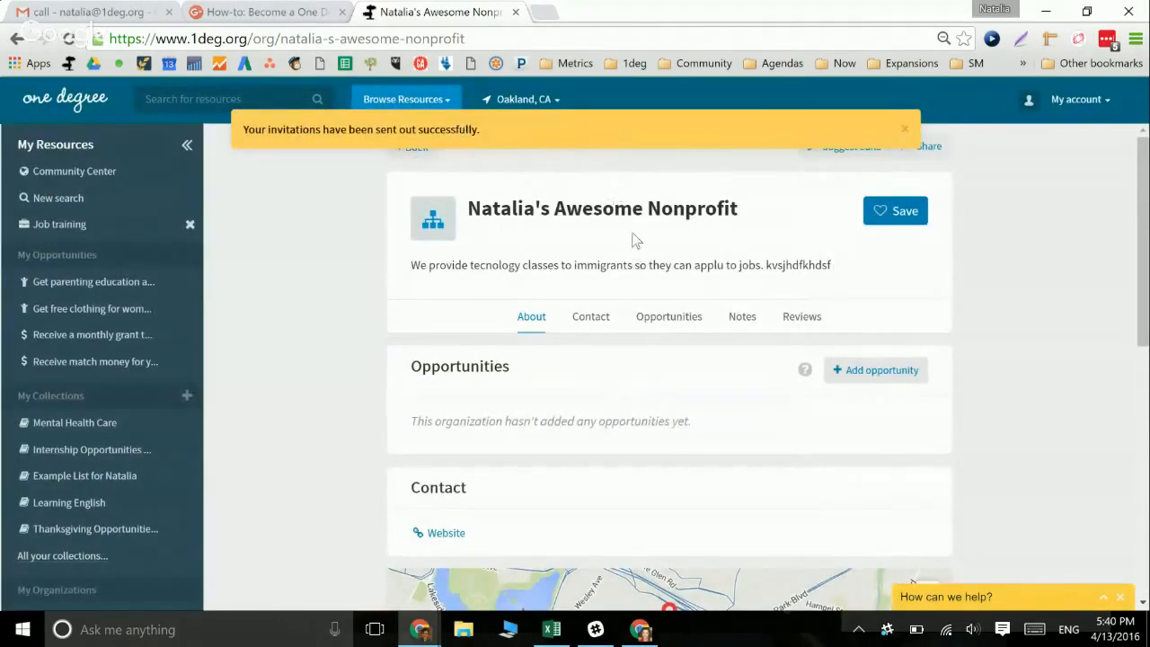
Save the new nonprofit to the My Organizations collection and look over its page
{"action": "mouse_move", "coordinate": [1147, 172]}
{"action": "left_mouse_down"}
{"action": "mouse_move", "coordinate": [1147, 229]}
{"action": "mouse_move", "coordinate": [1147, 171]}
{"action": "left_mouse_up"}
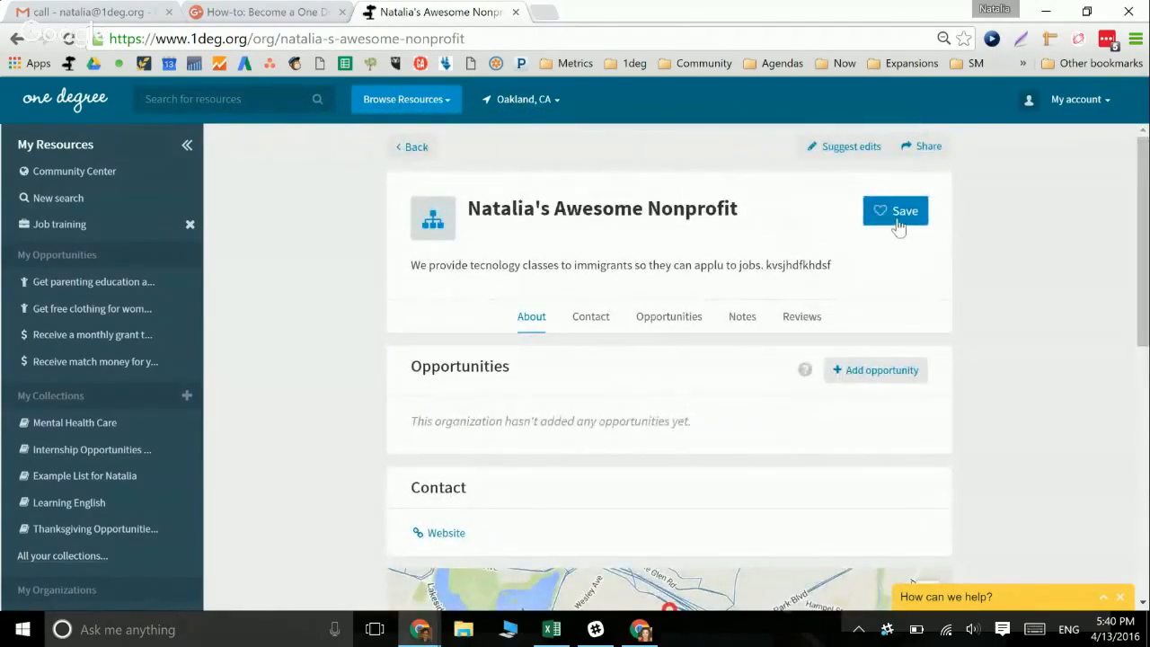
{"action": "left_click", "coordinate": [896, 216]}
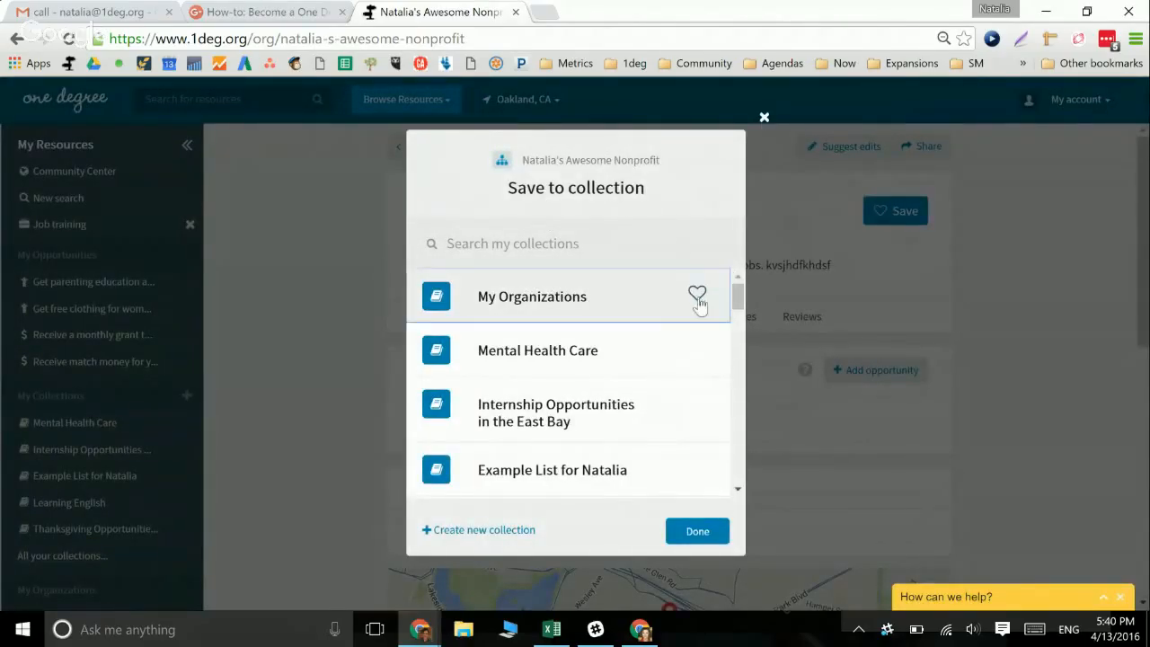
{"action": "left_click", "coordinate": [698, 300]}
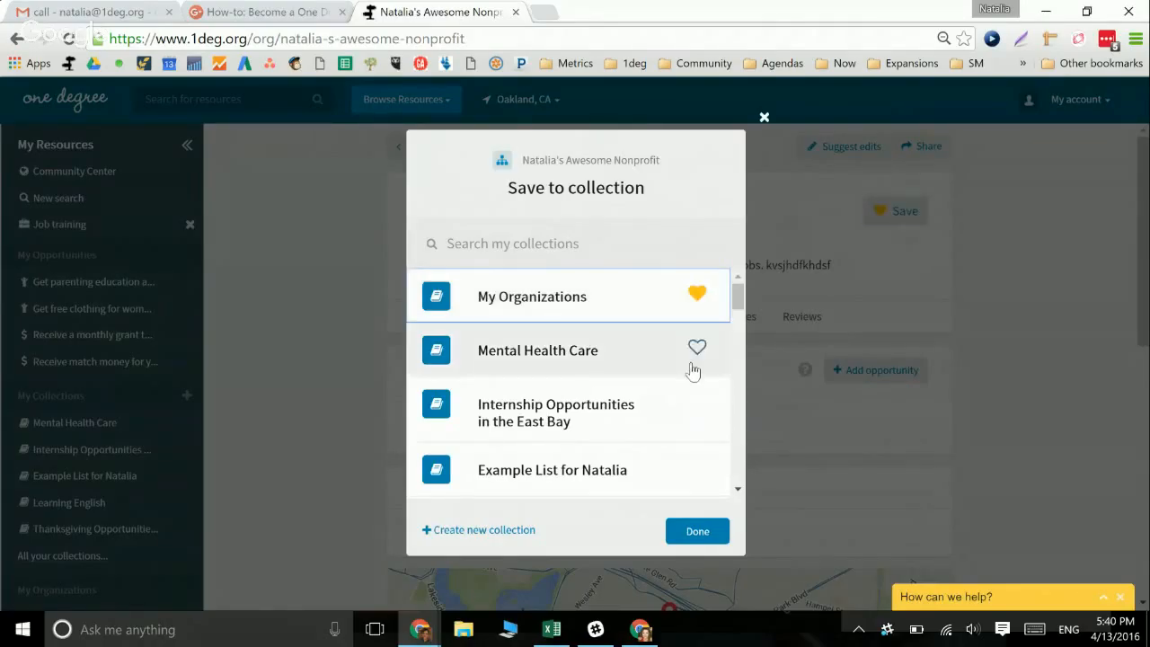
{"action": "left_click", "coordinate": [693, 531]}
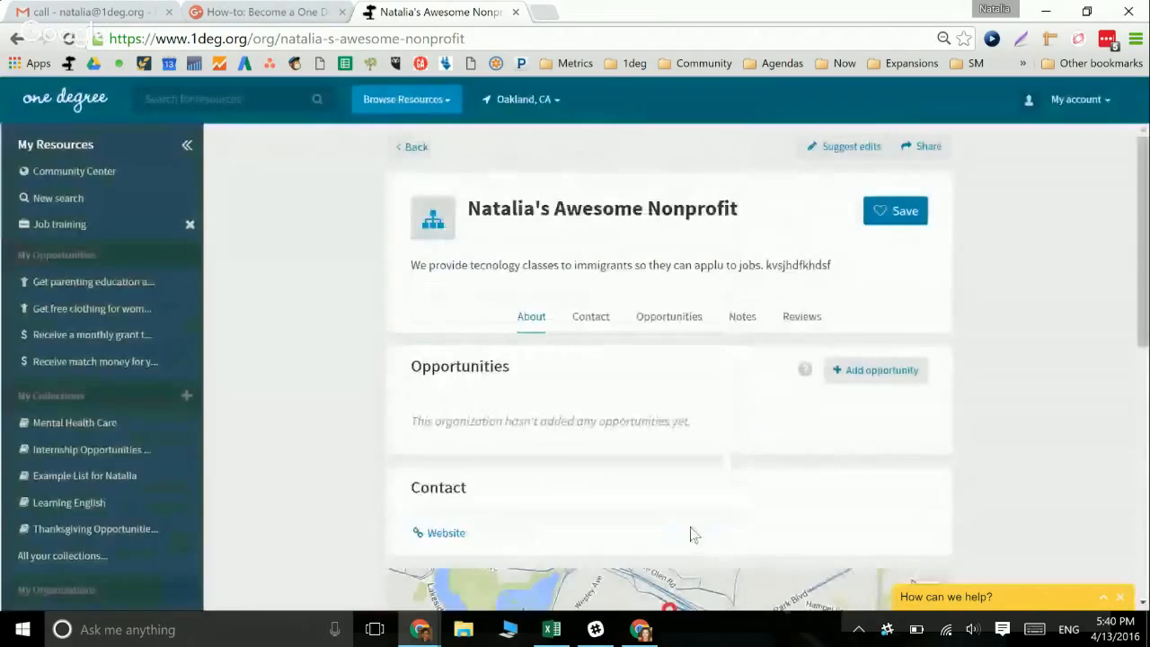
{"action": "scroll", "coordinate": [56, 480], "scroll_direction": "down", "scroll_amount": 2}
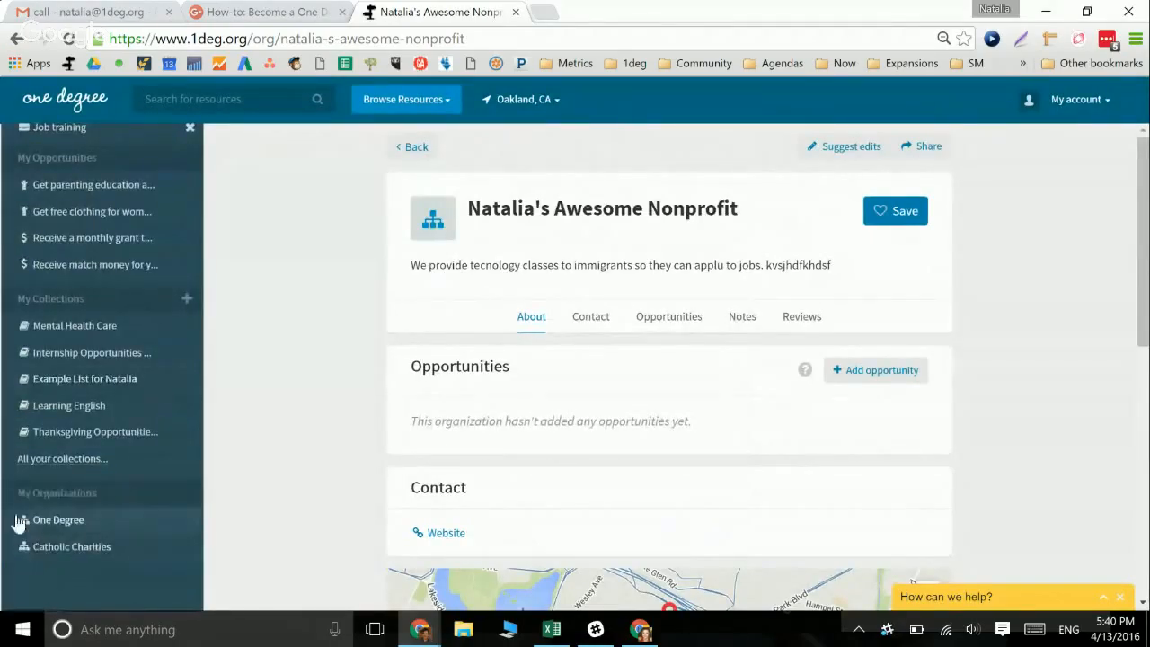
{"action": "scroll", "coordinate": [121, 506], "scroll_direction": "up", "scroll_amount": 1}
{"action": "scroll", "coordinate": [101, 360], "scroll_direction": "up", "scroll_amount": 2}
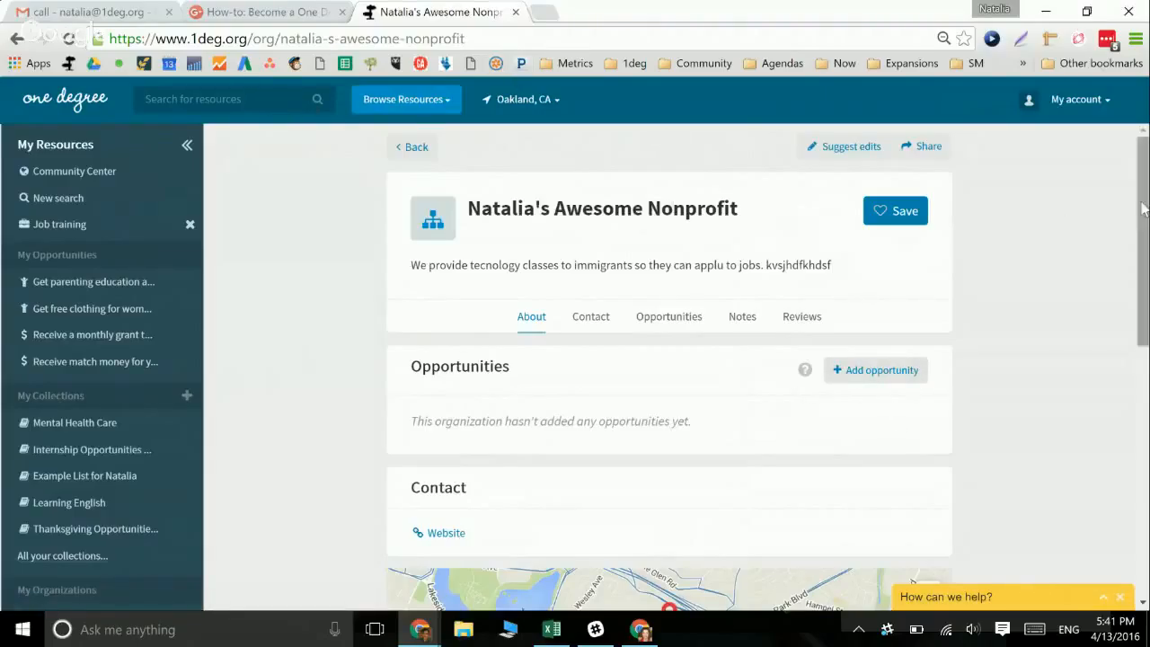
{"action": "scroll", "coordinate": [1138, 218], "scroll_direction": "down", "scroll_amount": 8}
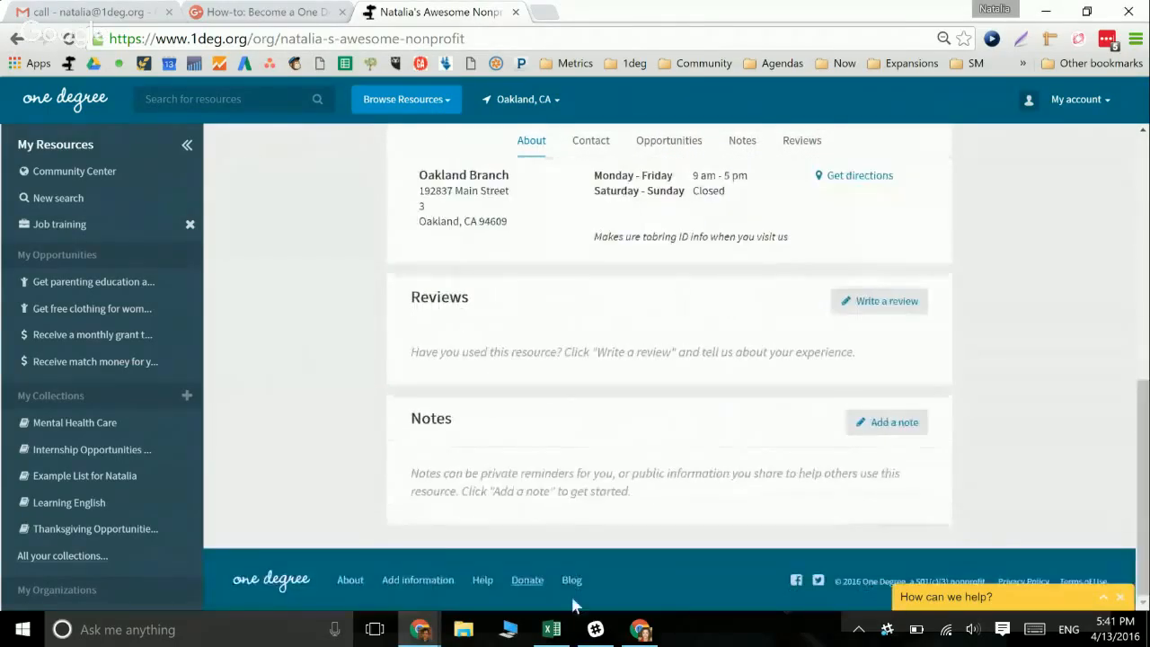
Search 'Suitcase Clinic' from Add information and open its organization page
{"action": "left_click", "coordinate": [396, 582]}
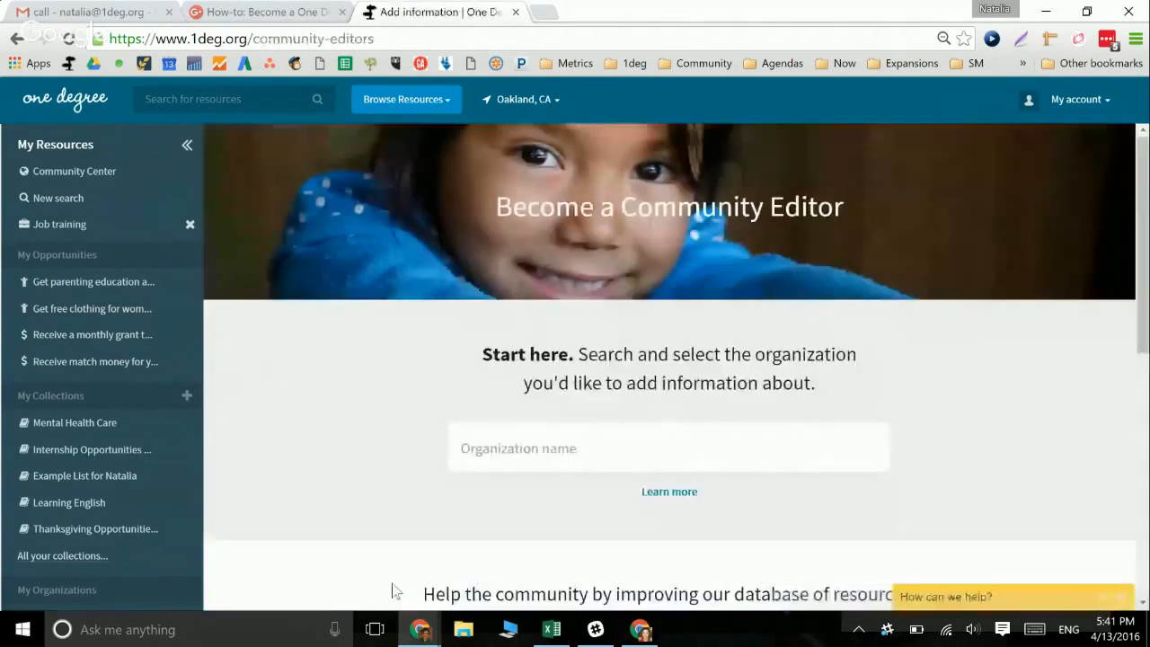
{"action": "left_click", "coordinate": [541, 457]}
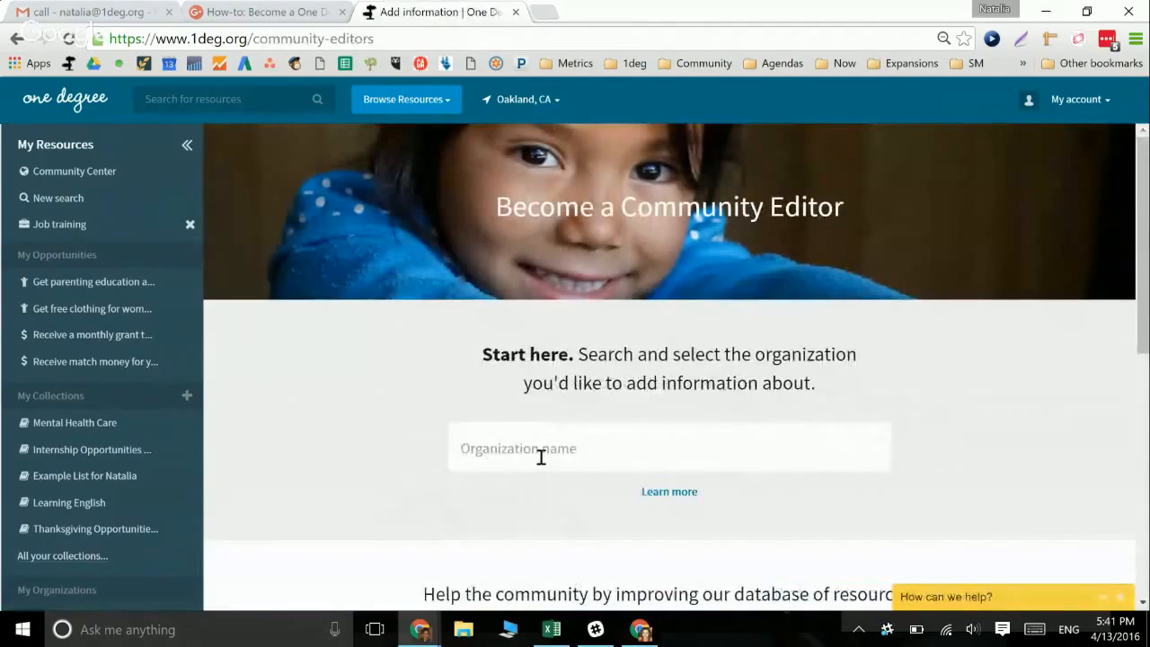
{"action": "type", "text": "Suitca"}
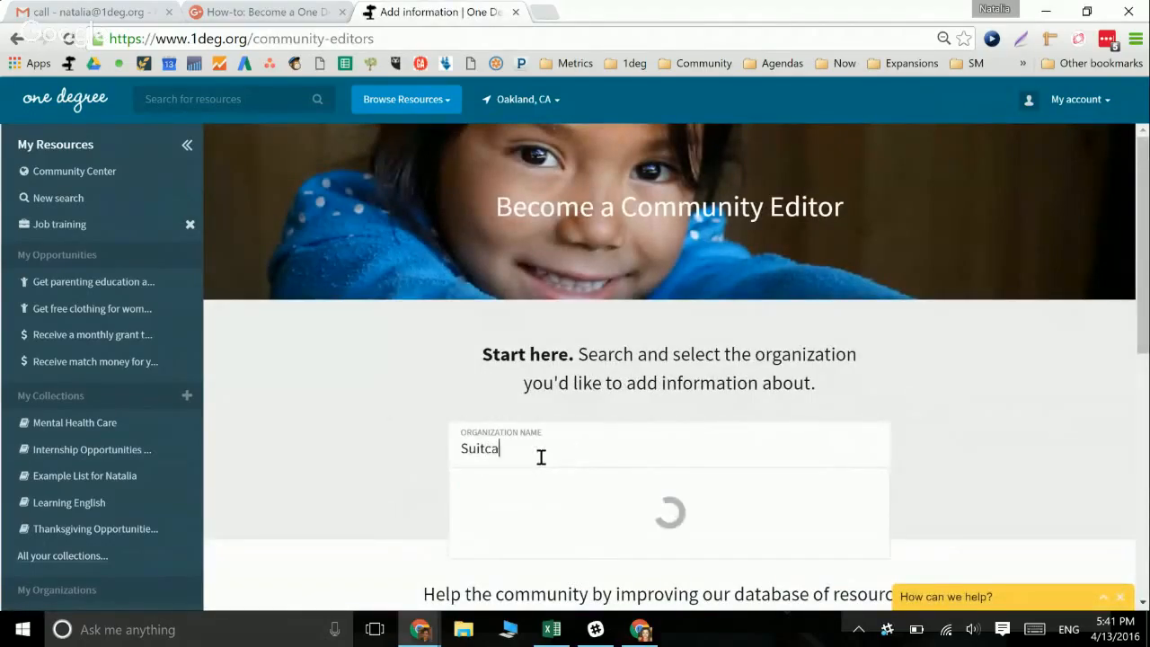
{"action": "type", "text": "se Clini"}
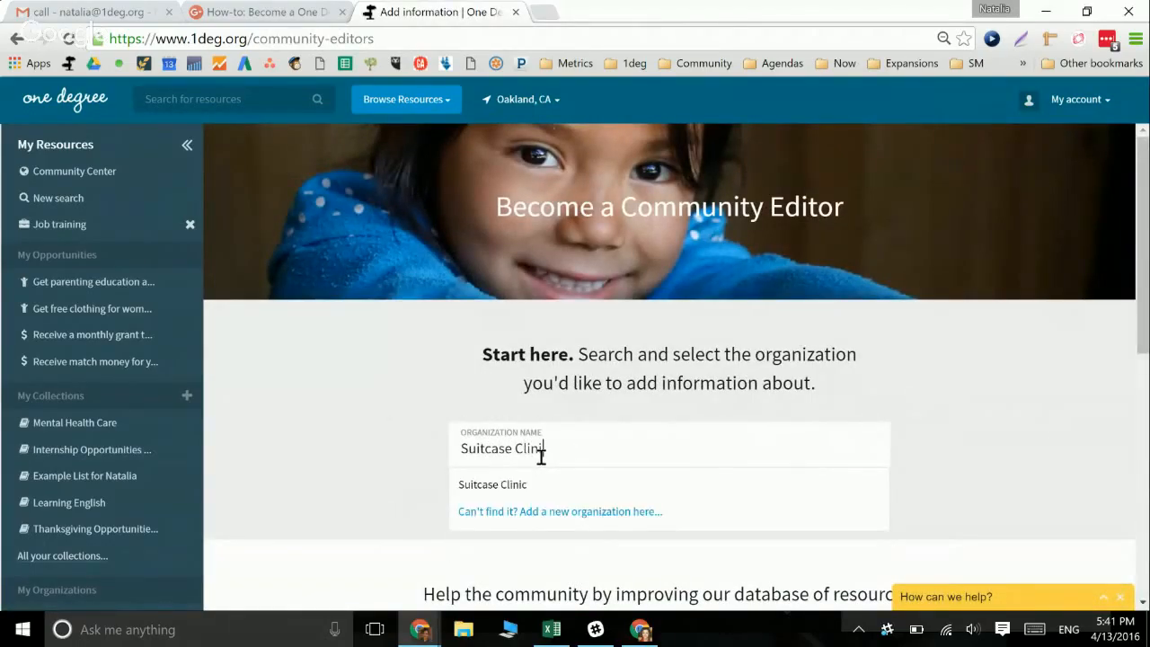
{"action": "left_click", "coordinate": [500, 490]}
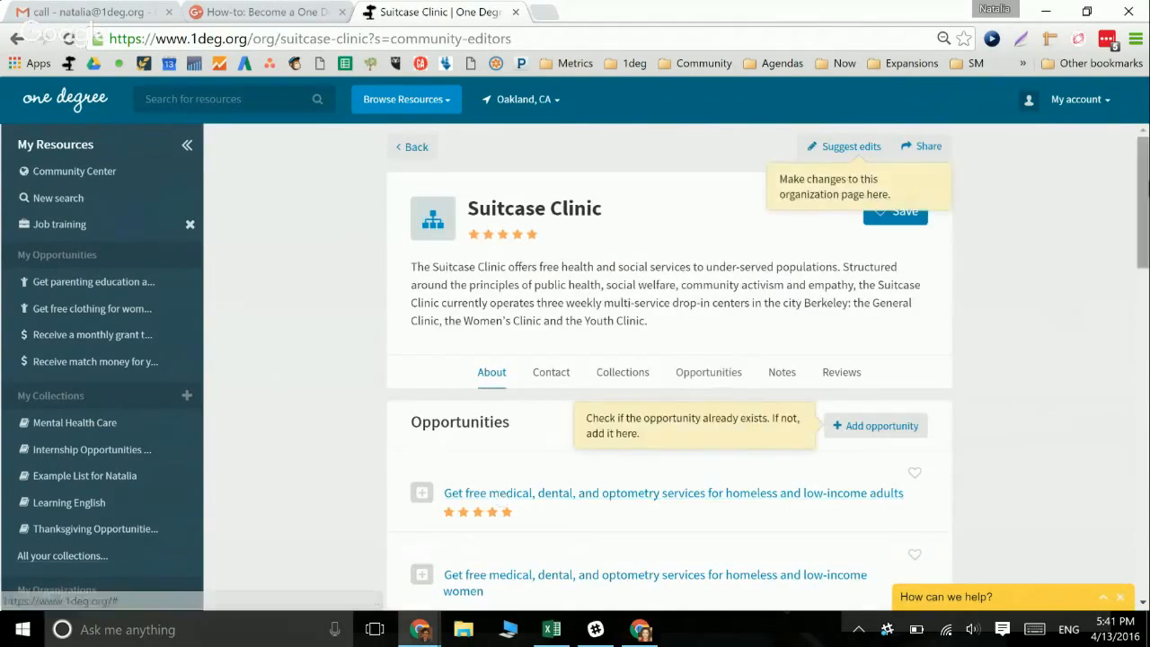
{"action": "left_click_drag", "start_coordinate": [1146, 210], "coordinate": [1137, 171]}
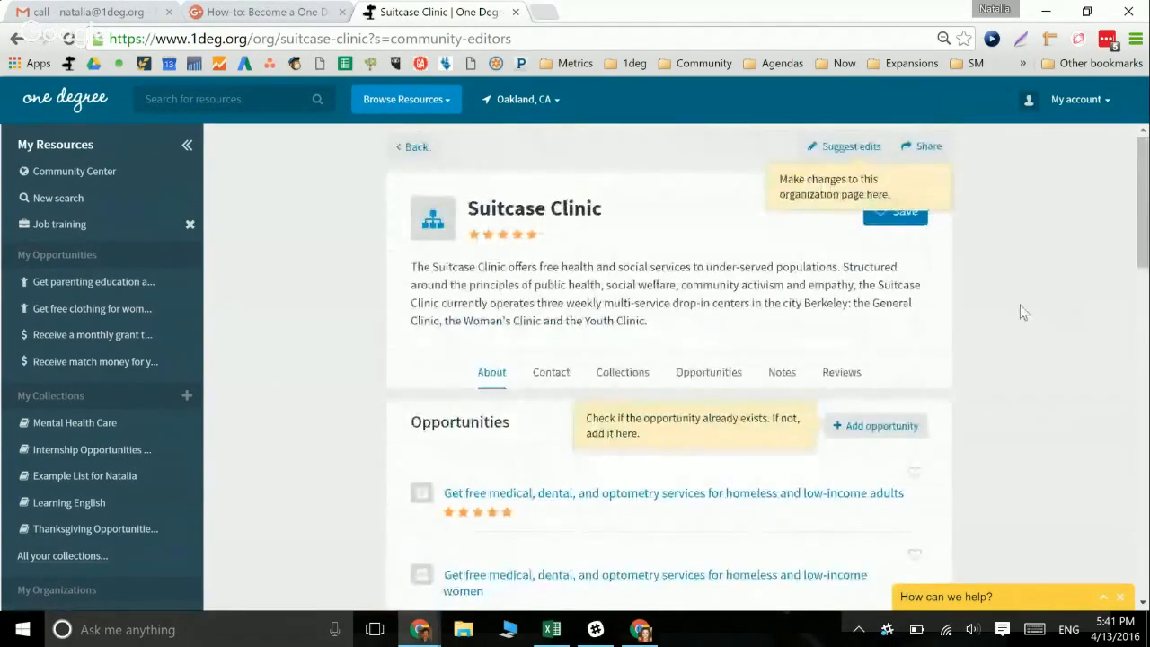
{"action": "scroll", "coordinate": [1021, 314], "scroll_direction": "down", "scroll_amount": 2}
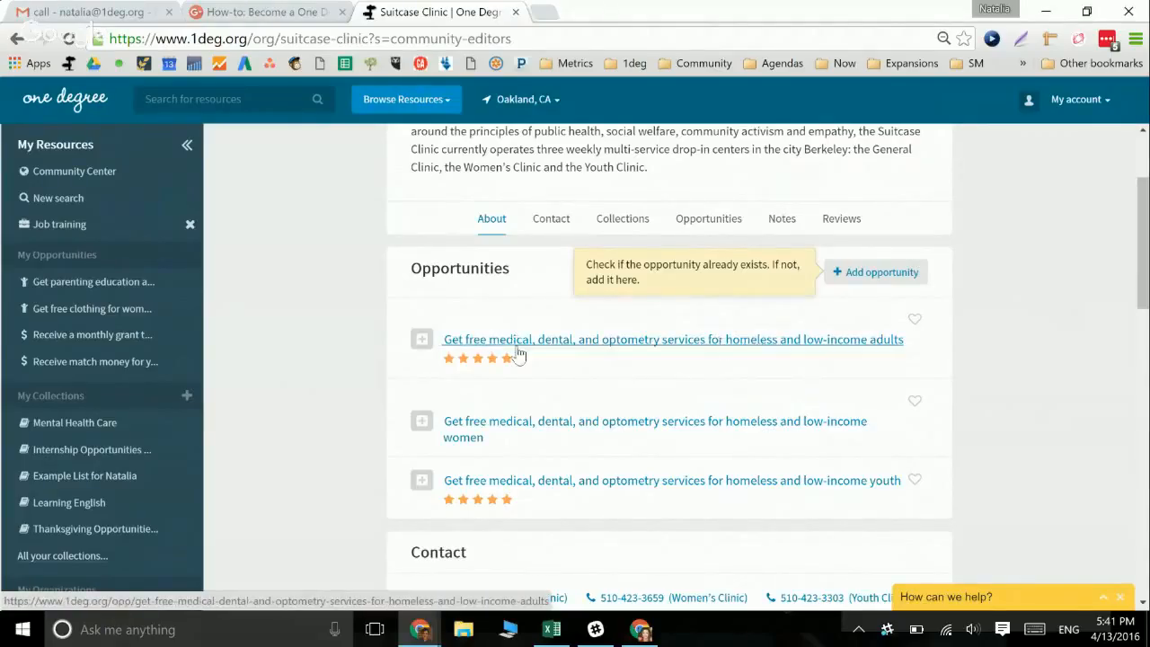
Start a new Suitcase Clinic opportunity and browse the resource categories list
{"action": "left_click", "coordinate": [854, 279]}
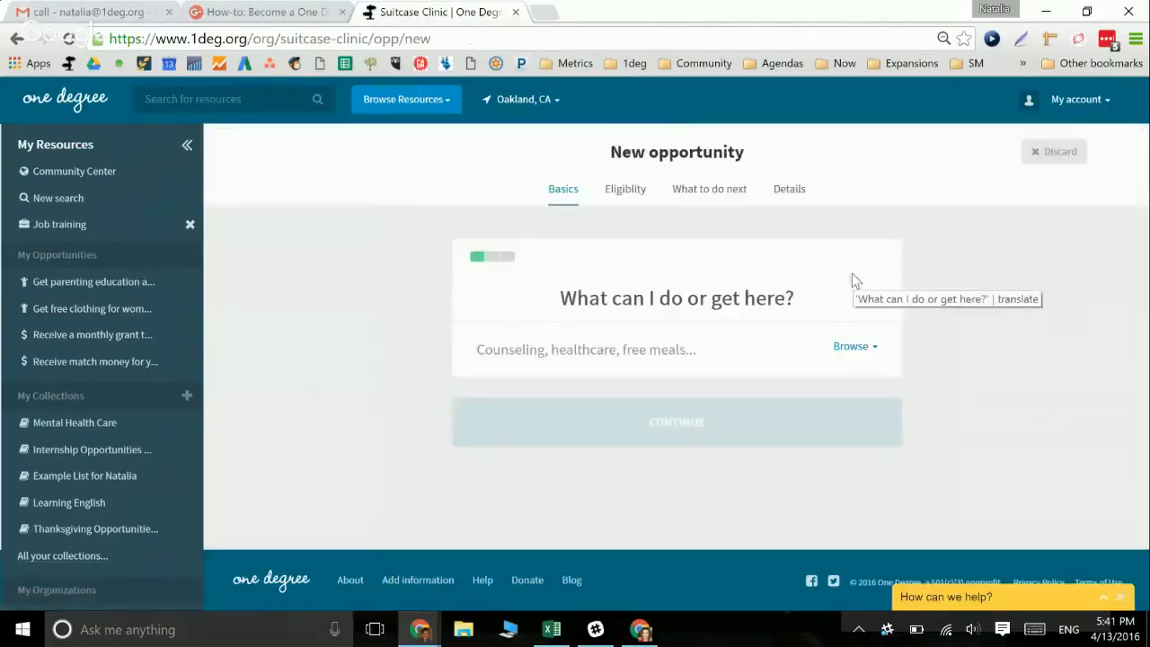
{"action": "left_click", "coordinate": [636, 346]}
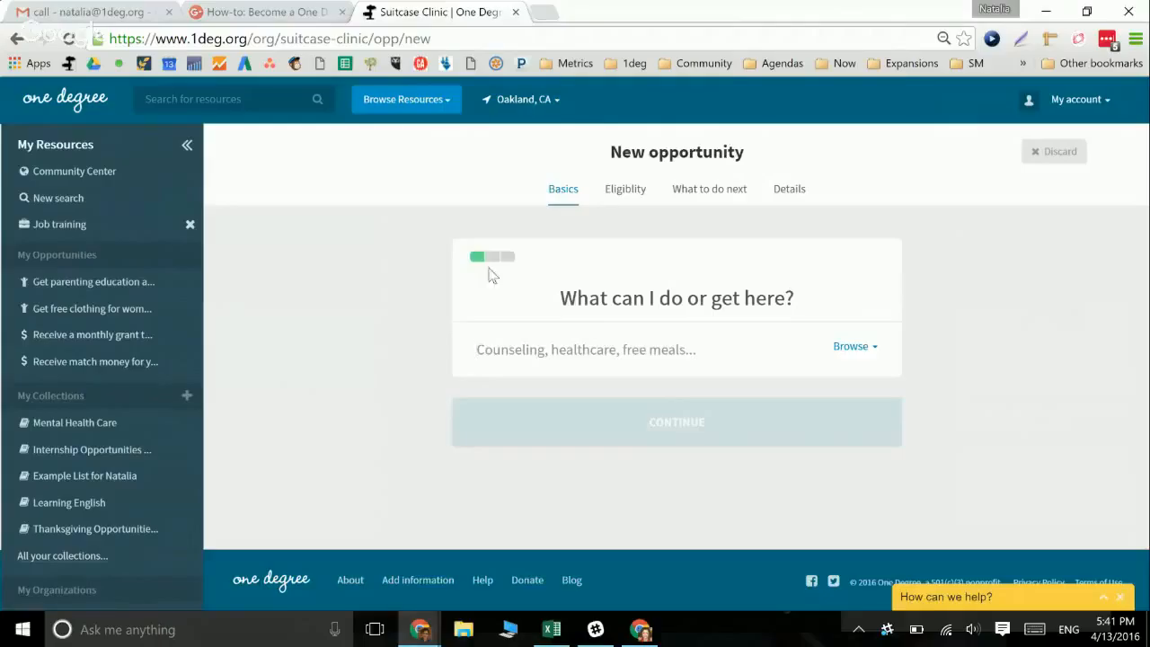
{"action": "left_click", "coordinate": [395, 102]}
{"action": "mouse_move", "coordinate": [402, 173]}
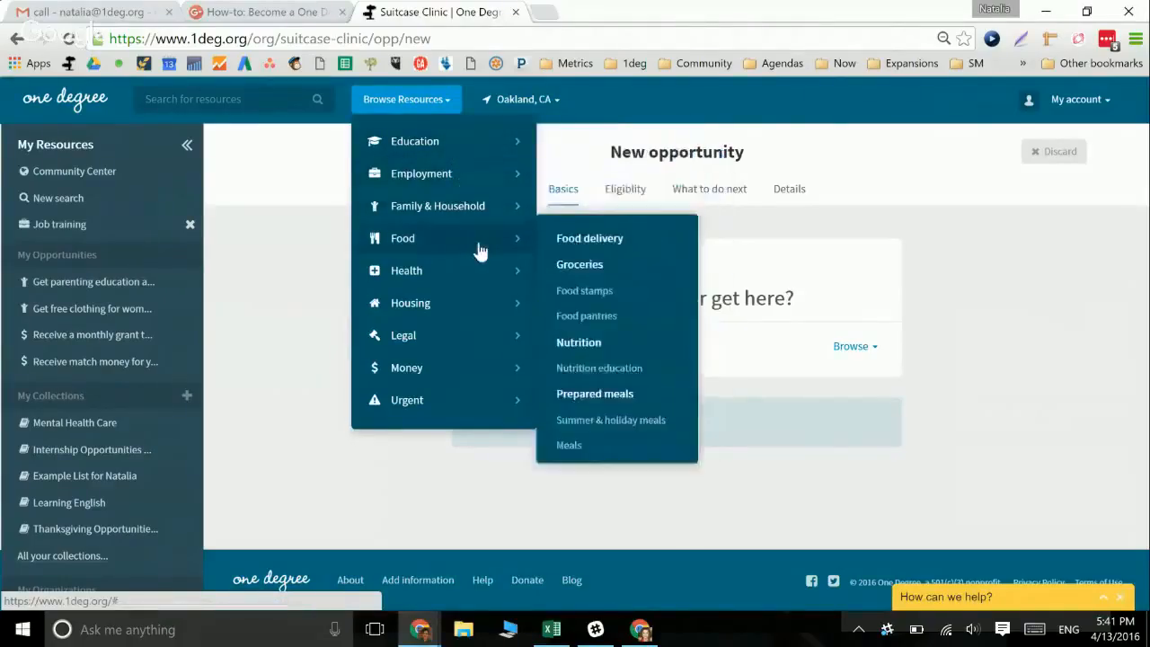
{"action": "mouse_move", "coordinate": [463, 315]}
{"action": "mouse_move", "coordinate": [425, 260]}
{"action": "mouse_move", "coordinate": [431, 221]}
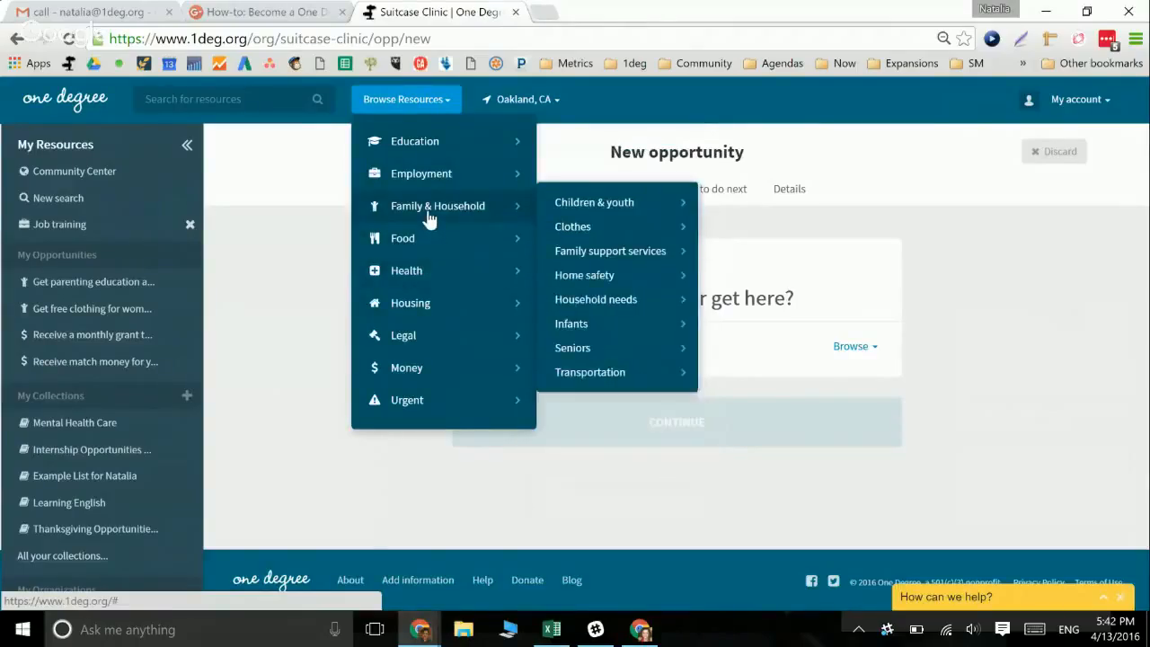
{"action": "left_click", "coordinate": [324, 238]}
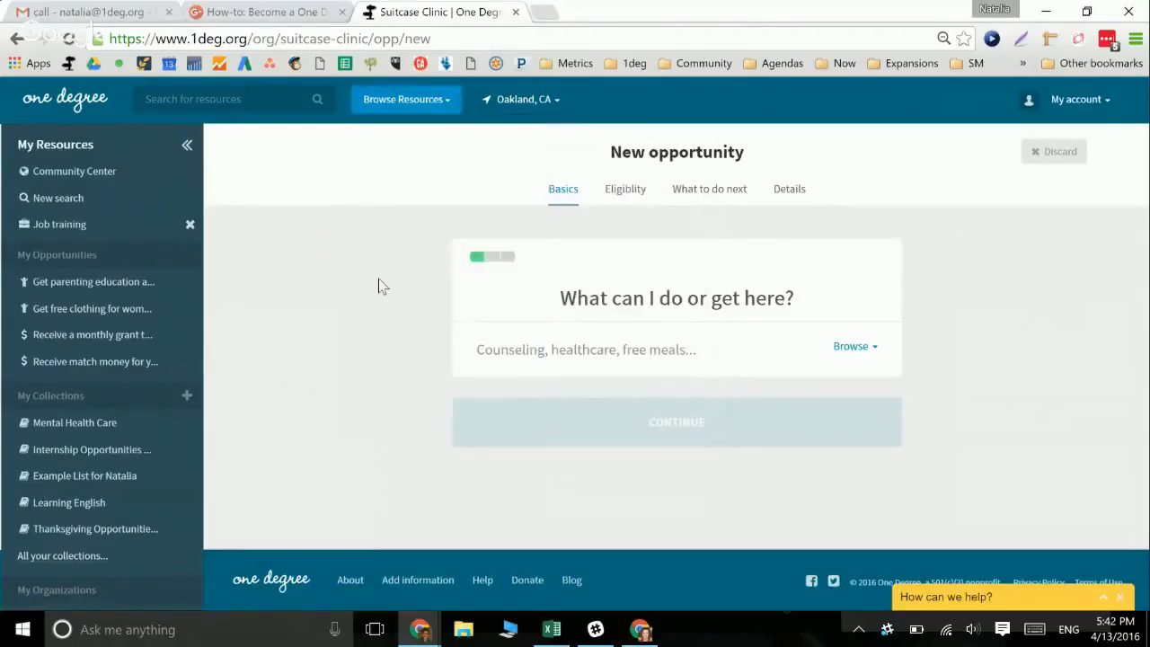
{"action": "left_click", "coordinate": [511, 347]}
Tag the opportunity with Internships as what people can do or get there
{"action": "type", "text": "Empl"}
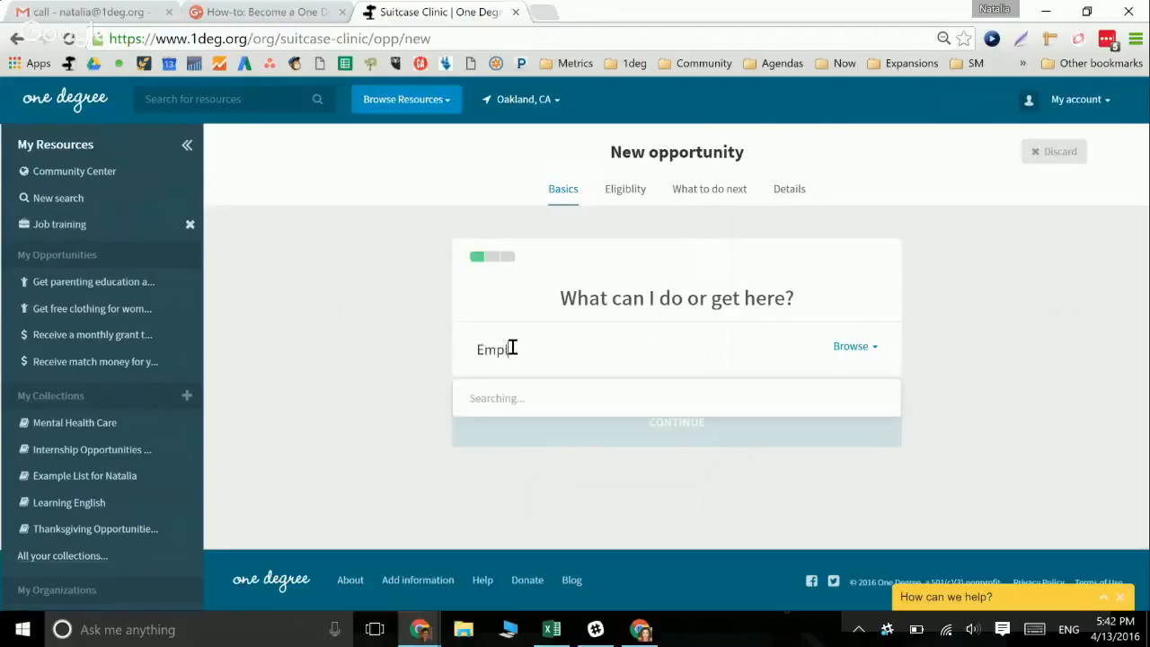
{"action": "key", "text": "BackSpace"}
{"action": "key", "text": "BackSpace"}
{"action": "key", "text": "BackSpace"}
{"action": "key", "text": "BackSpace"}
{"action": "type", "text": "Intern"}
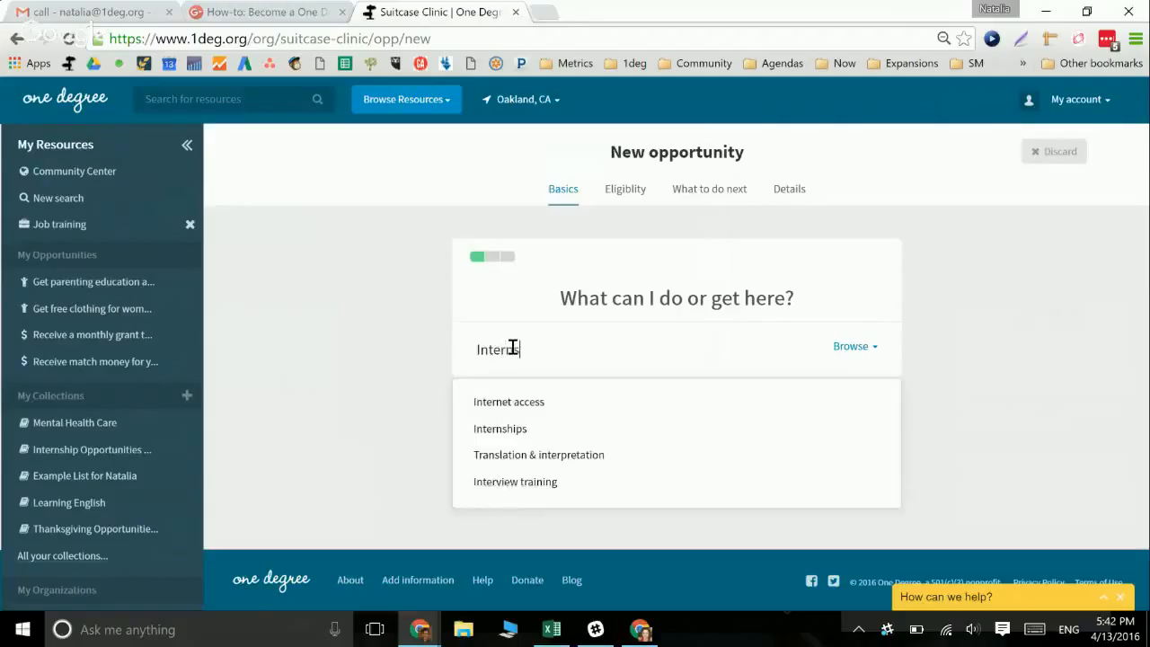
{"action": "type", "text": "s"}
{"action": "left_click", "coordinate": [506, 406]}
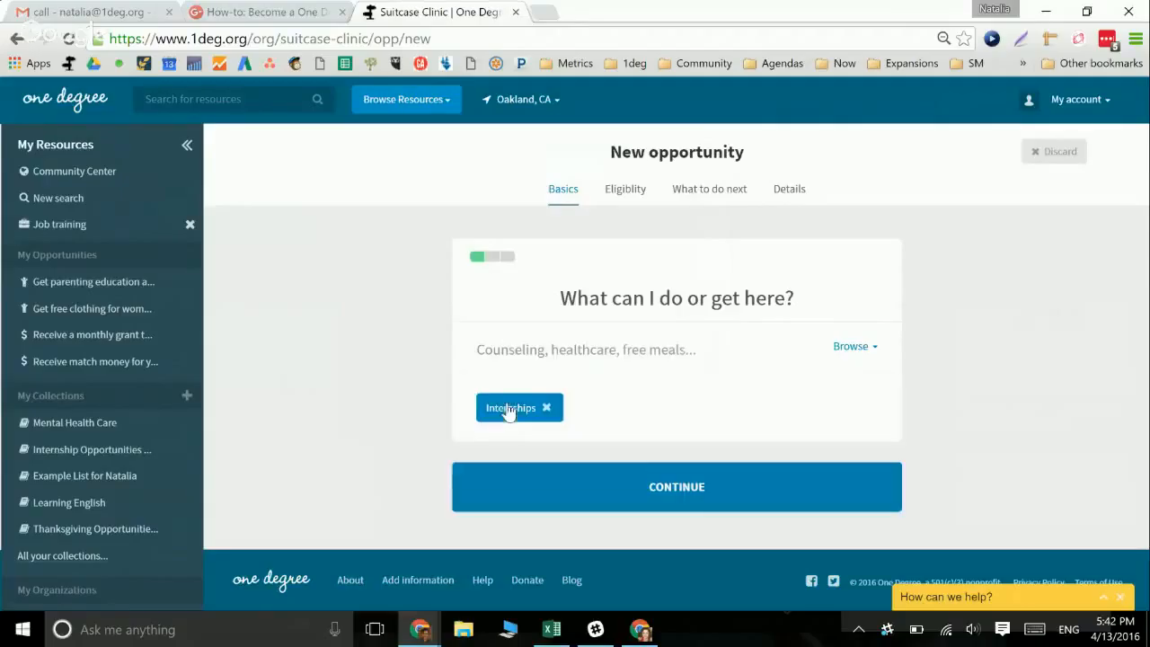
{"action": "left_click", "coordinate": [855, 357]}
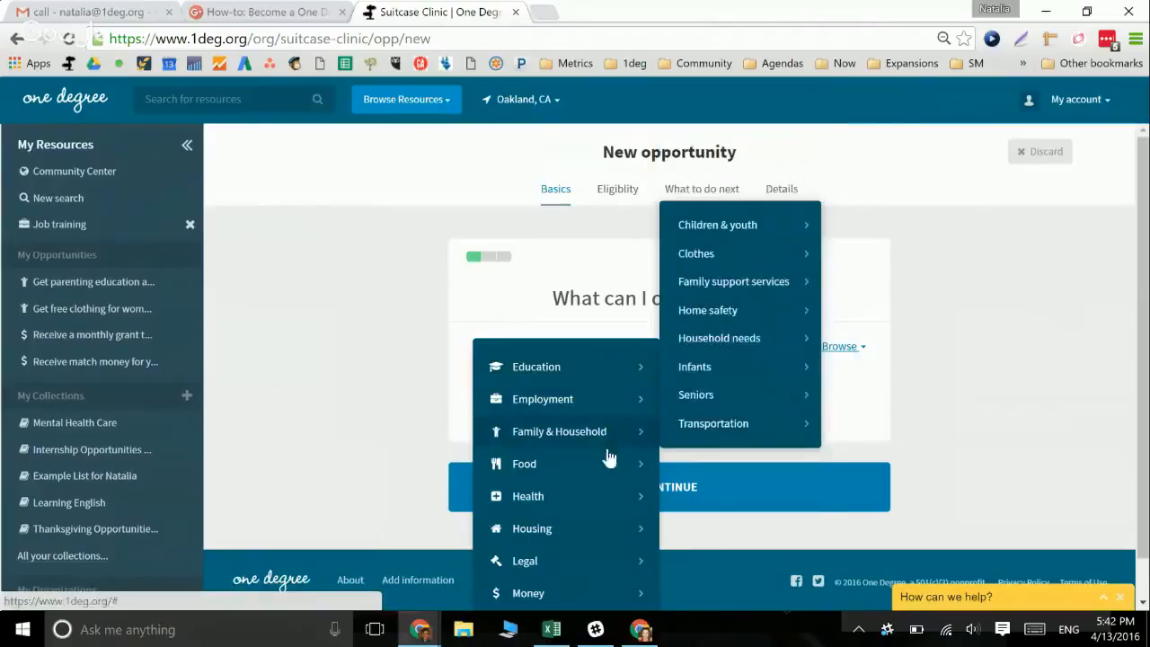
{"action": "mouse_move", "coordinate": [645, 505]}
{"action": "mouse_move", "coordinate": [577, 409]}
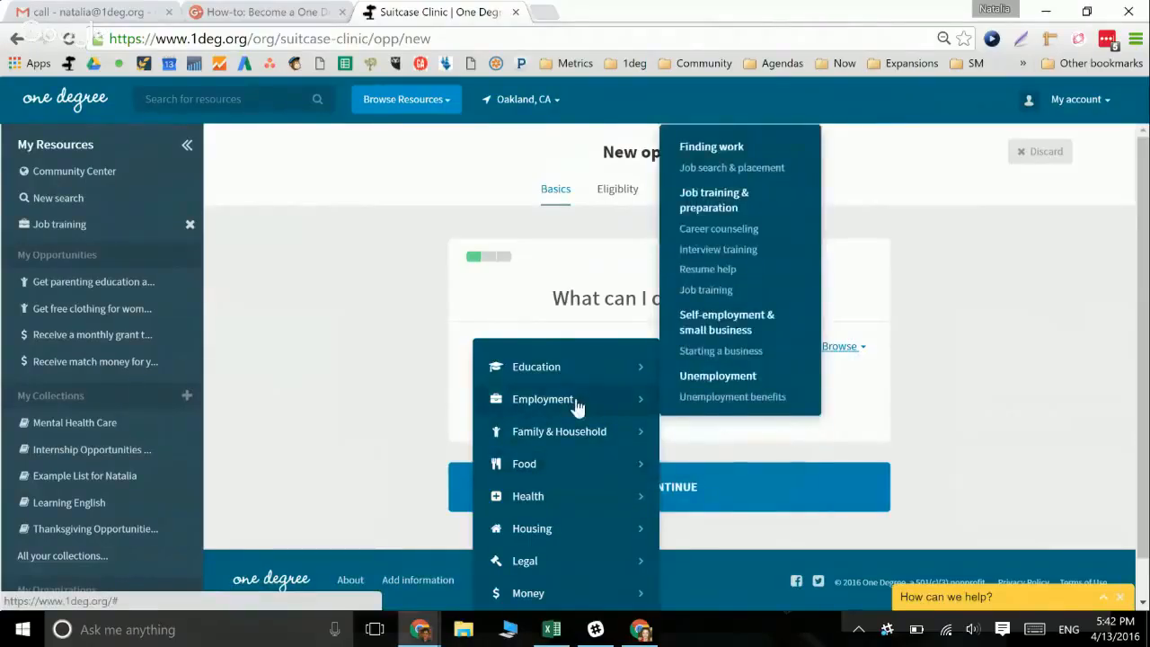
{"action": "mouse_move", "coordinate": [575, 385]}
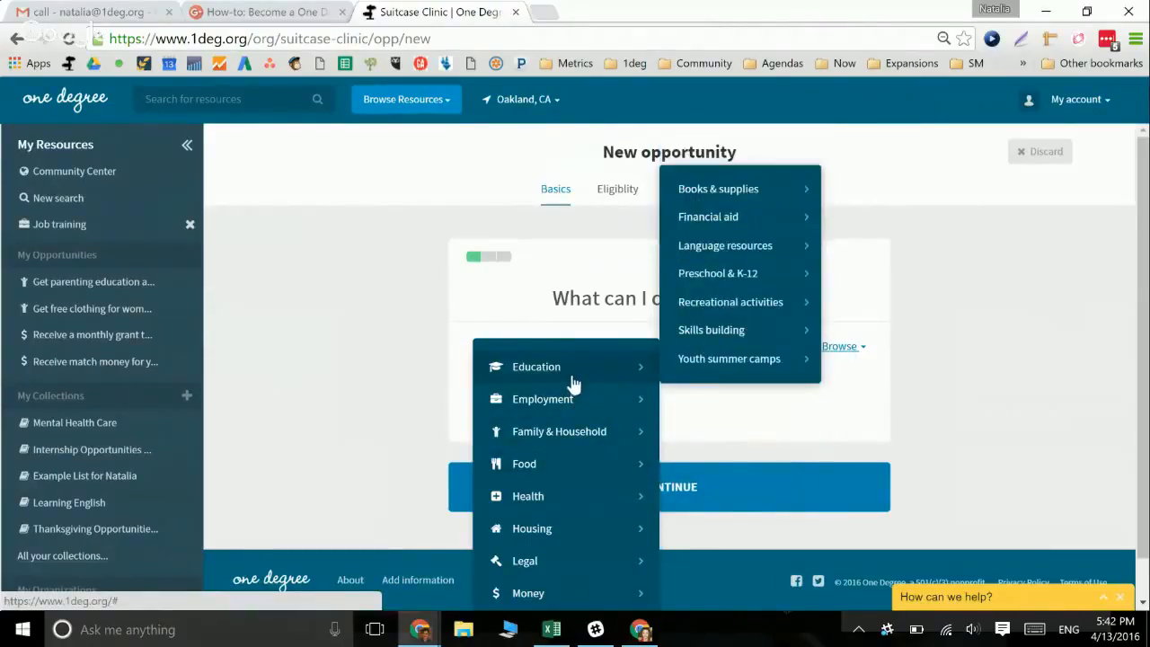
{"action": "mouse_move", "coordinate": [708, 361]}
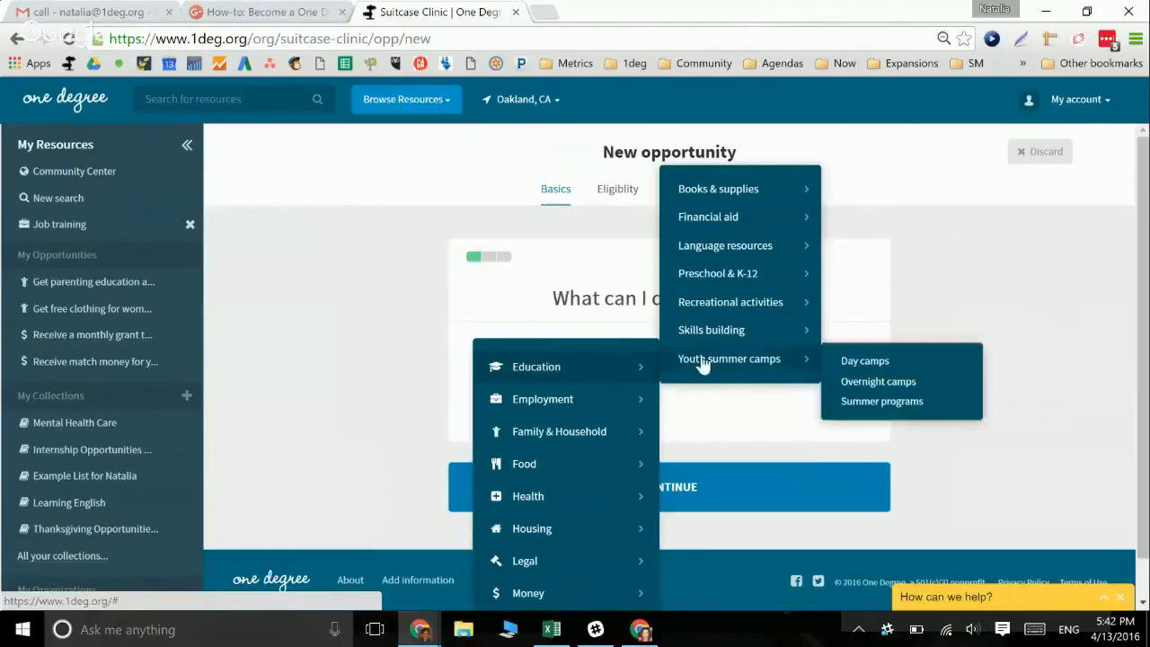
{"action": "mouse_move", "coordinate": [718, 327]}
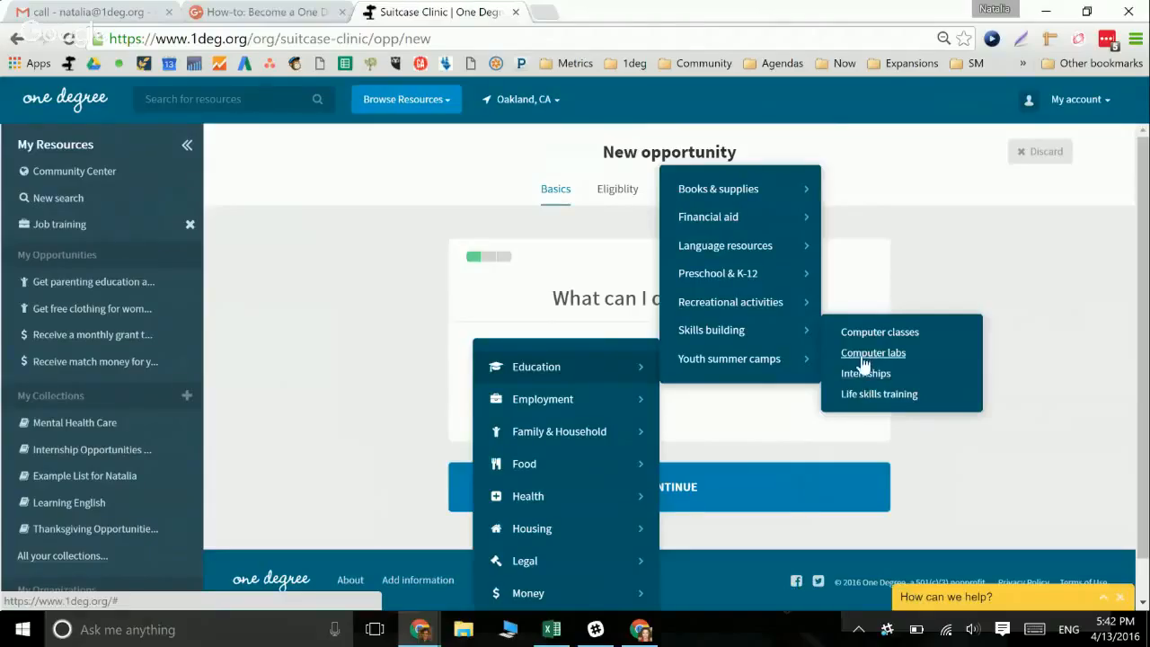
{"action": "left_click", "coordinate": [743, 418]}
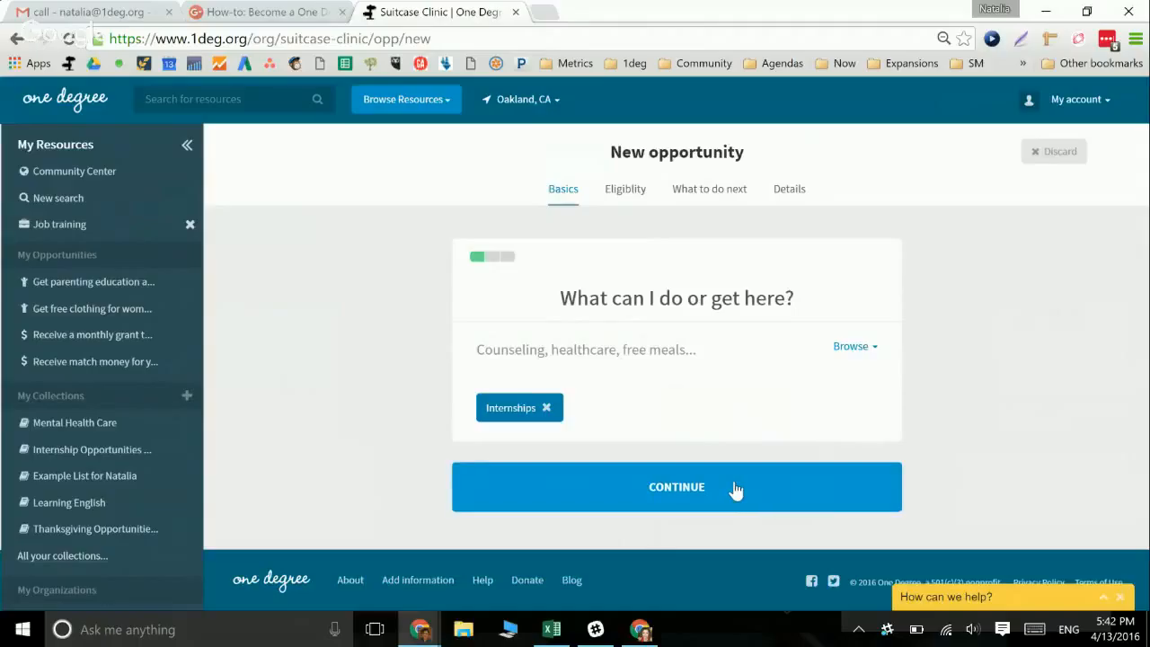
Move to the title step and draft the title as 'Get an internship'
{"action": "left_click", "coordinate": [734, 486]}
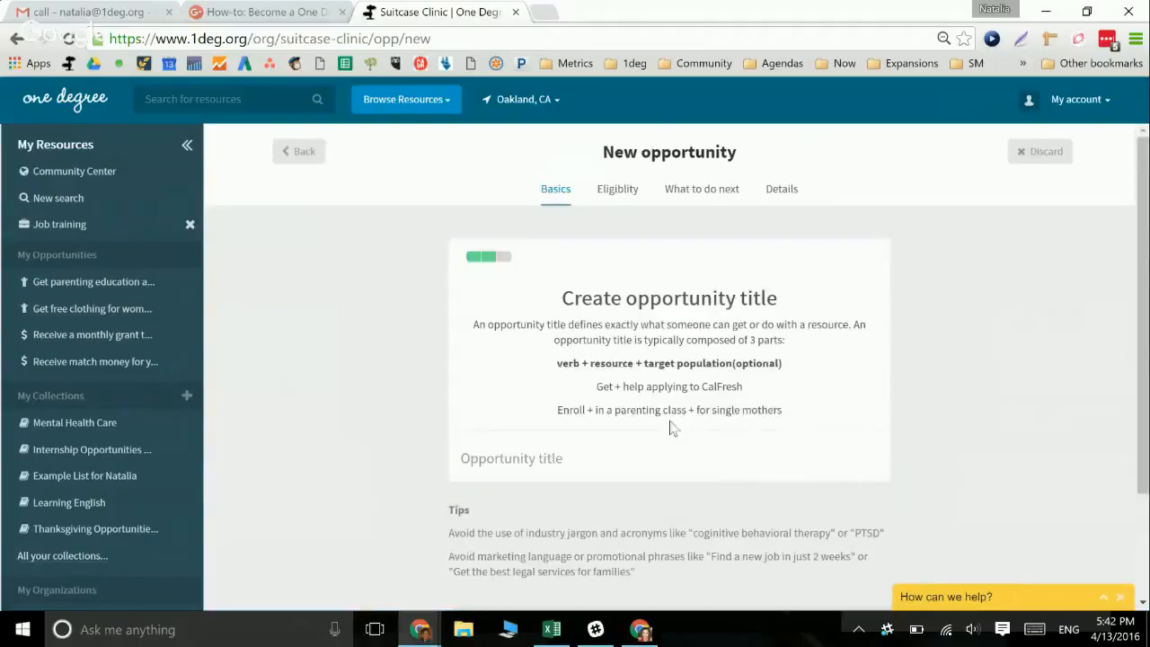
{"action": "scroll", "coordinate": [674, 429], "scroll_direction": "down", "scroll_amount": 1}
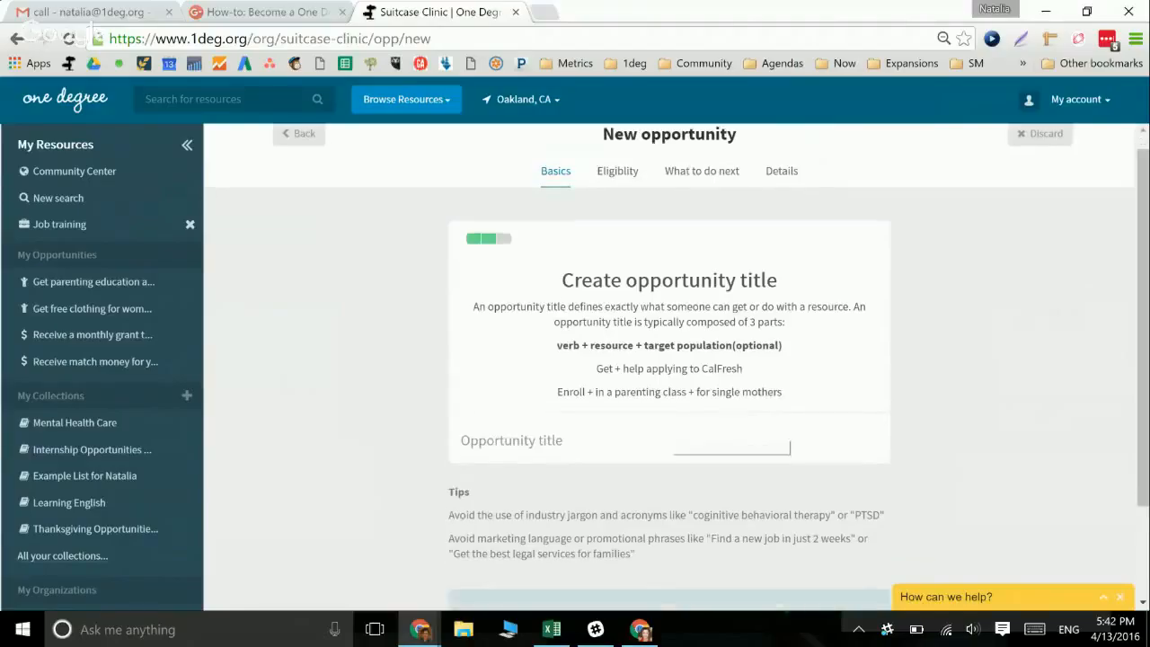
{"action": "scroll", "coordinate": [673, 429], "scroll_direction": "down", "scroll_amount": 1}
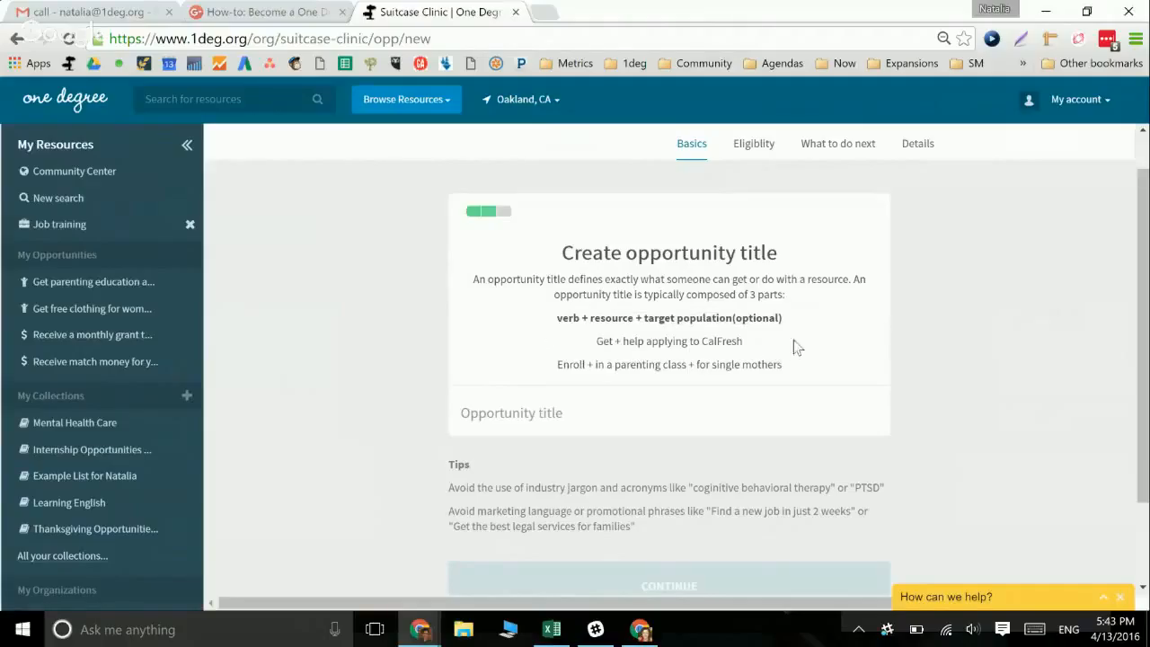
{"action": "left_click", "coordinate": [524, 416]}
{"action": "type", "text": "Enroll"}
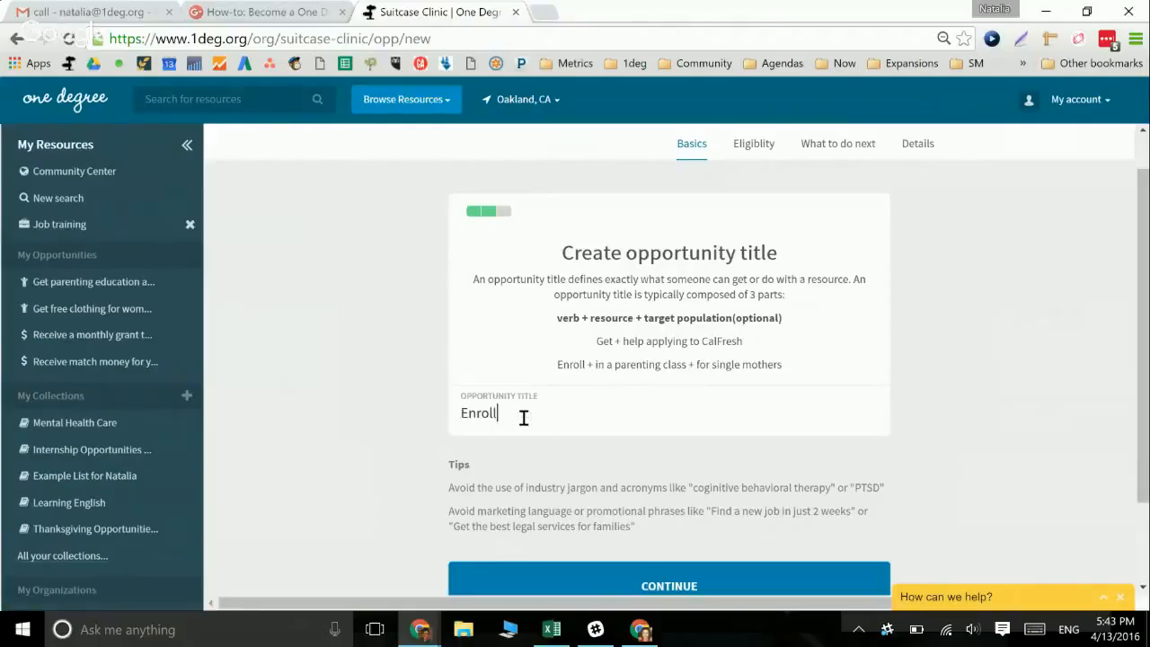
{"action": "key", "text": "BackSpace"}
{"action": "key", "text": "BackSpace"}
{"action": "key", "text": "BackSpace"}
{"action": "key", "text": "BackSpace"}
{"action": "key", "text": "BackSpace"}
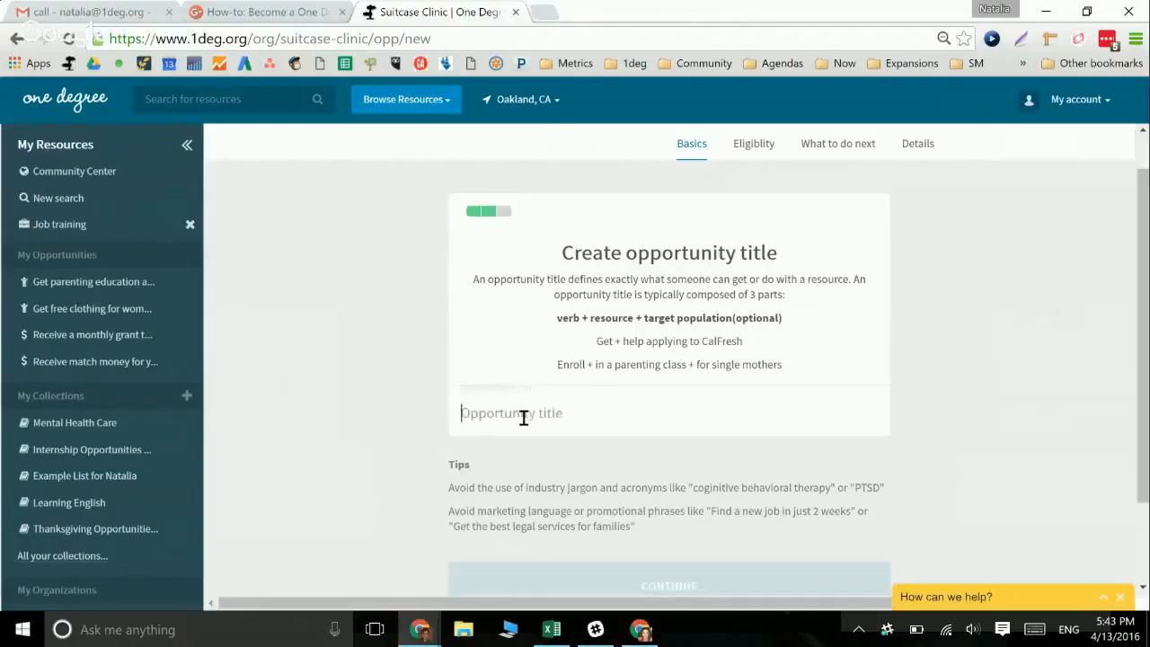
{"action": "type", "text": "Get "}
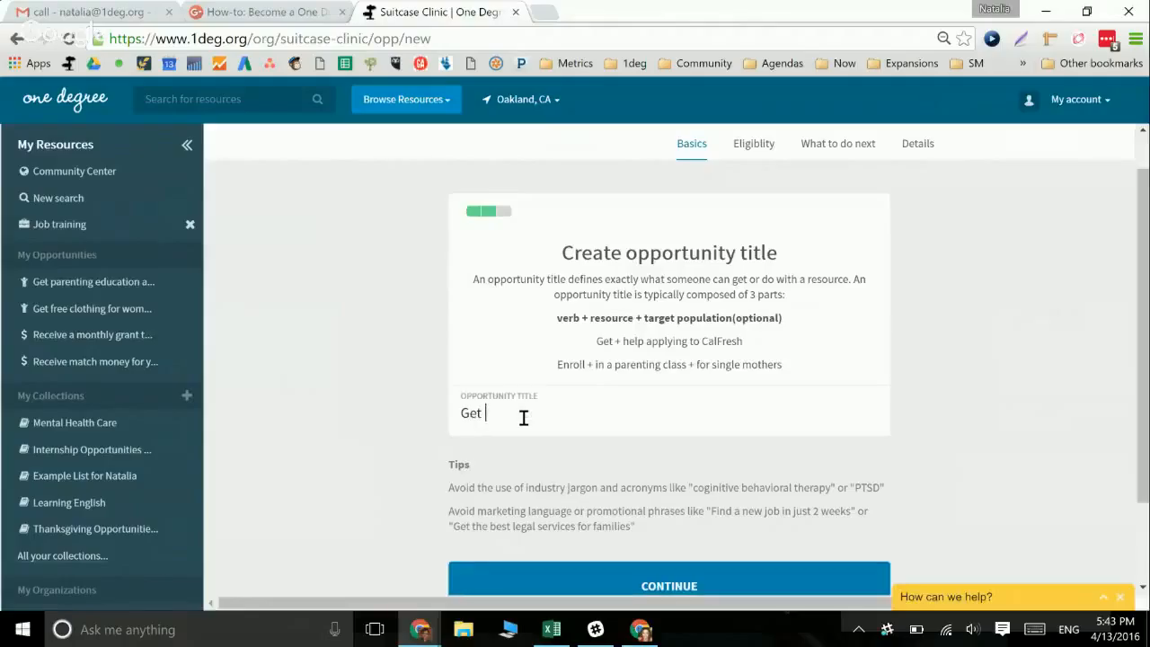
{"action": "type", "text": "an"}
{"action": "type", "text": " internship"}
Revise the title to 'Get an medical field internship for high school' and continue
{"action": "key", "text": "BackSpace"}
{"action": "key", "text": "BackSpace"}
{"action": "key", "text": "BackSpace"}
{"action": "key", "text": "BackSpace"}
{"action": "key", "text": "BackSpace"}
{"action": "key", "text": "BackSpace"}
{"action": "key", "text": "BackSpace"}
{"action": "key", "text": "BackSpace"}
{"action": "key", "text": "BackSpace"}
{"action": "key", "text": "BackSpace"}
{"action": "key", "text": "BackSpace"}
{"action": "key", "text": "BackSpace"}
{"action": "type", "text": "urban"}
{"action": "key", "text": "BackSpace"}
{"action": "key", "text": "BackSpace"}
{"action": "key", "text": "BackSpace"}
{"action": "key", "text": "BackSpace"}
{"action": "key", "text": "BackSpace"}
{"action": "key", "text": "BackSpace"}
{"action": "type", "text": "medical field inetnship"}
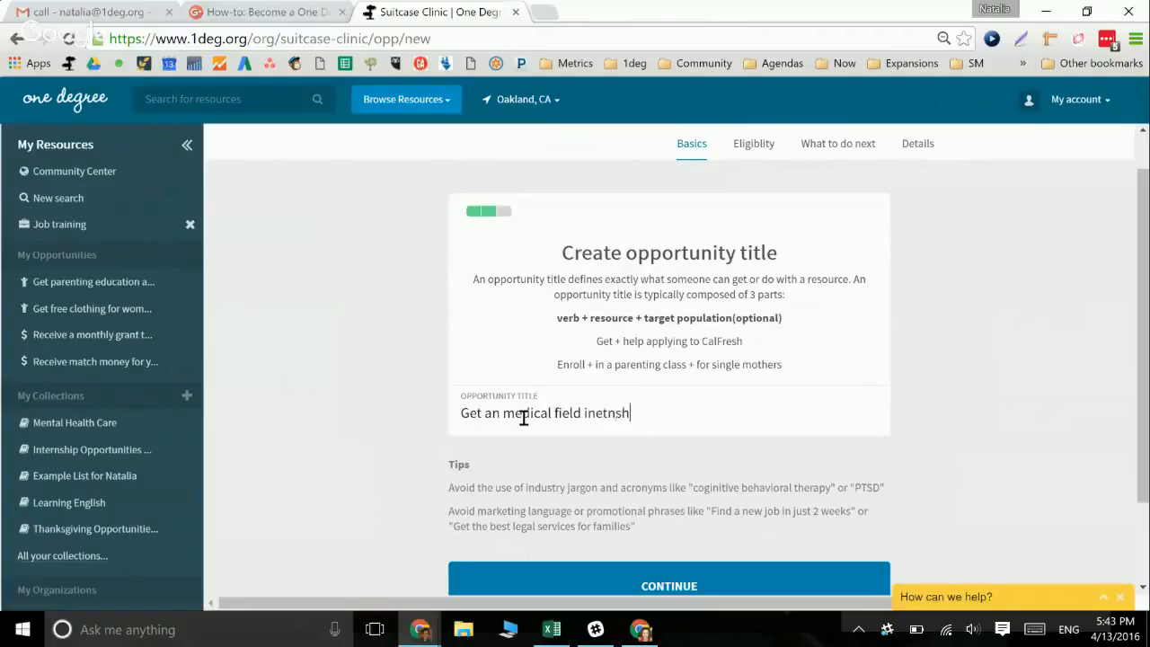
{"action": "key", "text": "BackSpace"}
{"action": "key", "text": "BackSpace"}
{"action": "key", "text": "BackSpace"}
{"action": "key", "text": "BackSpace"}
{"action": "key", "text": "BackSpace"}
{"action": "key", "text": "BackSpace"}
{"action": "key", "text": "BackSpace"}
{"action": "key", "text": "BackSpace"}
{"action": "type", "text": "nternship for "}
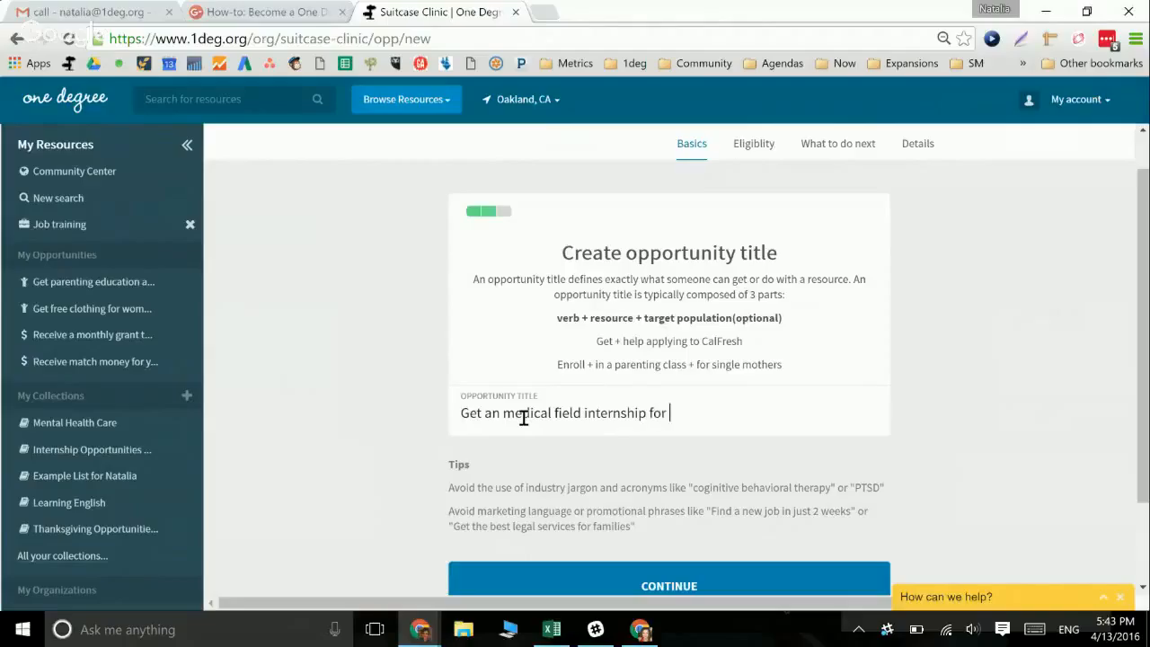
{"action": "type", "text": "high"}
{"action": "key", "text": "BackSpace"}
{"action": "key", "text": "BackSpace"}
{"action": "key", "text": "BackSpace"}
{"action": "key", "text": "BackSpace"}
{"action": "type", "text": "high shoo"}
{"action": "key", "text": "BackSpace"}
{"action": "key", "text": "BackSpace"}
{"action": "key", "text": "BackSpace"}
{"action": "type", "text": "chool"}
{"action": "scroll", "coordinate": [523, 419], "scroll_direction": "down", "scroll_amount": 1}
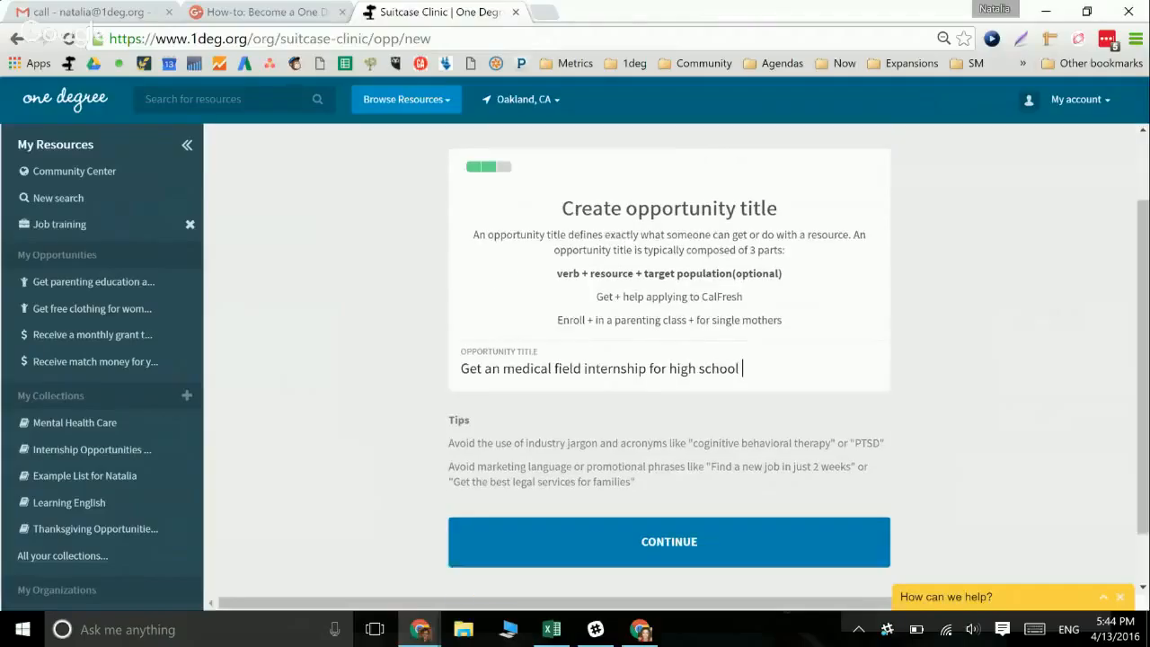
{"action": "scroll", "coordinate": [425, 312], "scroll_direction": "down", "scroll_amount": 1}
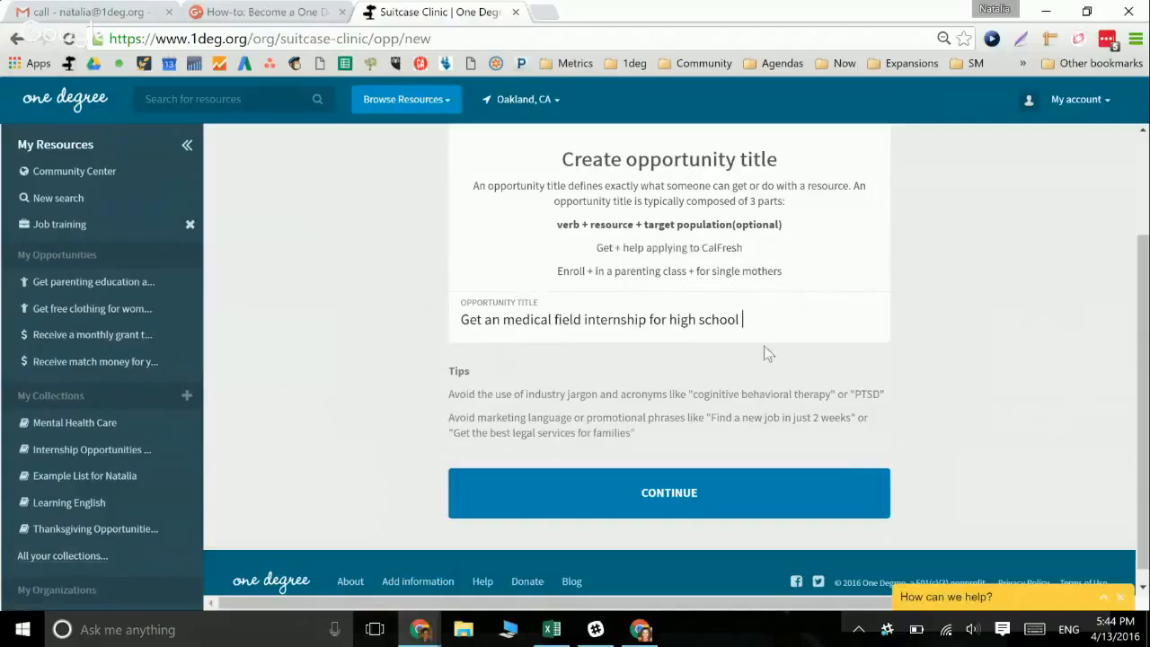
{"action": "left_click", "coordinate": [650, 490]}
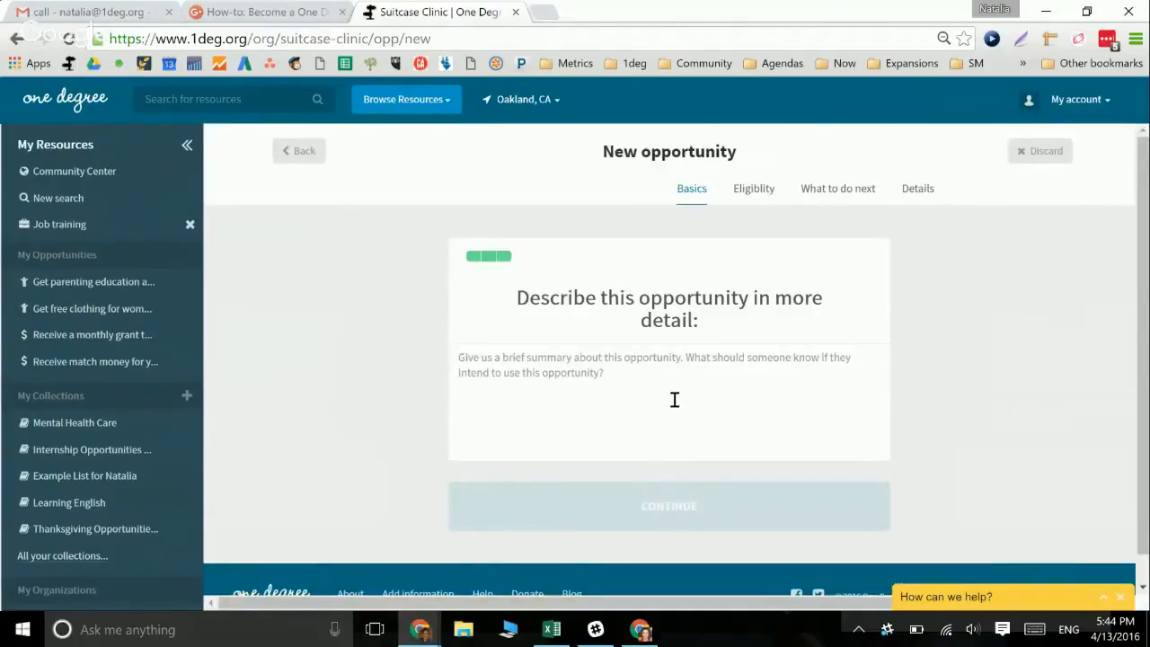
Skip description and languages, then limit eligibility to immigrants, city residents only and single parents
{"action": "left_click", "coordinate": [665, 506]}
{"action": "left_click", "coordinate": [634, 579]}
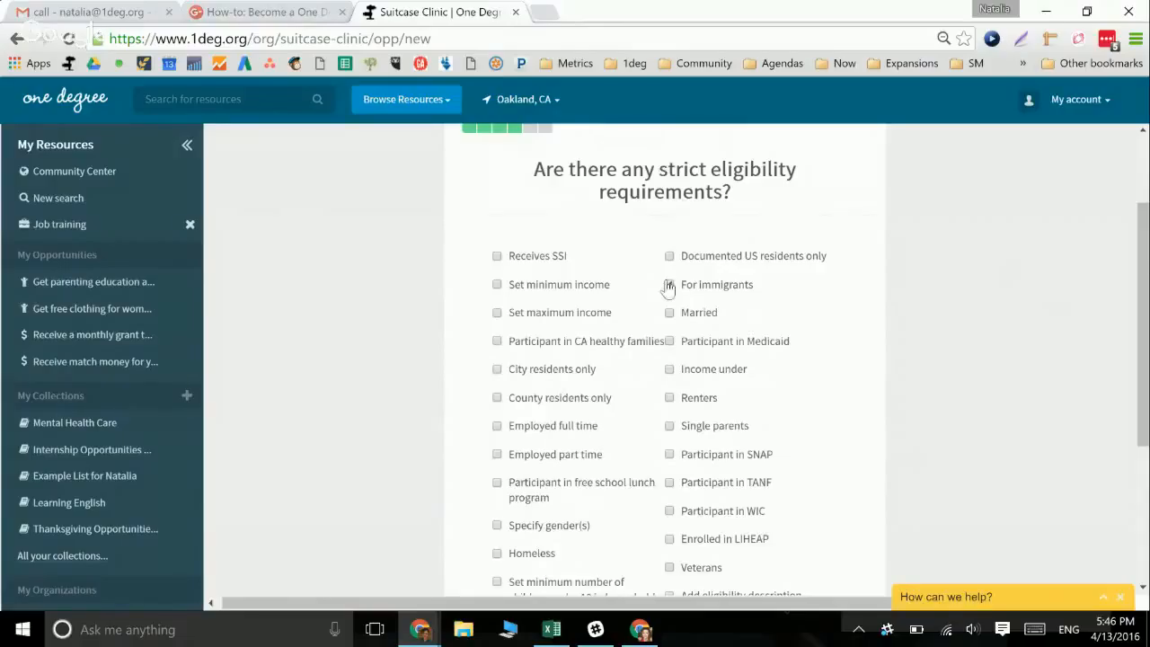
{"action": "left_click", "coordinate": [668, 285]}
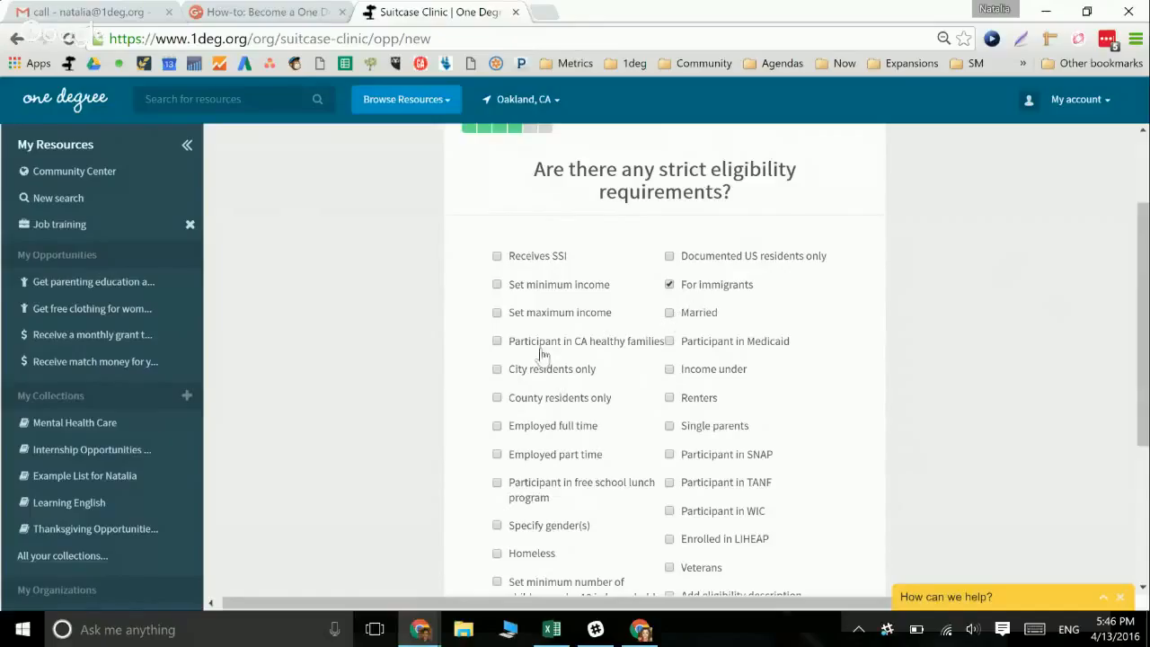
{"action": "left_click", "coordinate": [498, 371]}
{"action": "left_click", "coordinate": [669, 427]}
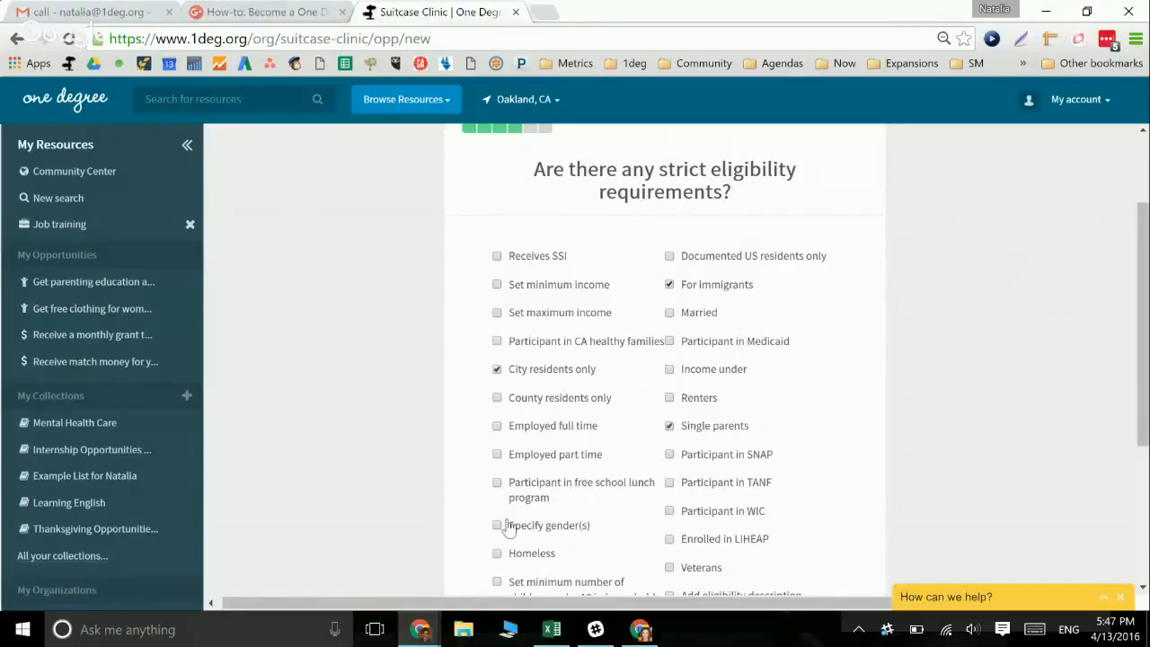
{"action": "scroll", "coordinate": [732, 492], "scroll_direction": "down", "scroll_amount": 2}
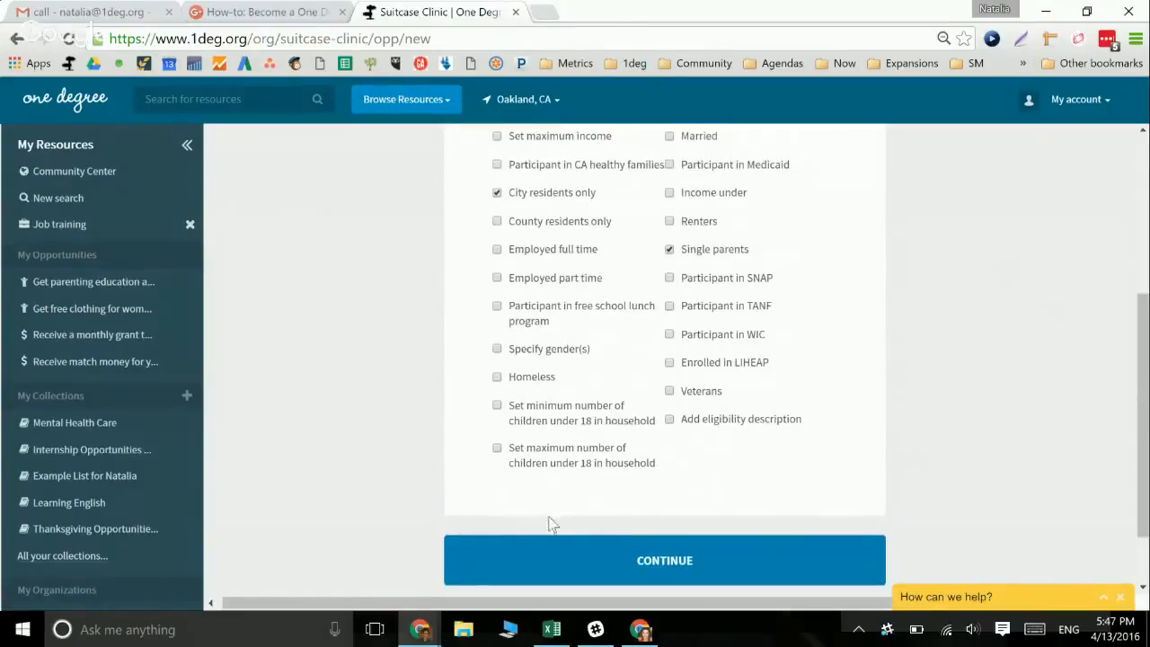
{"action": "left_click", "coordinate": [546, 556]}
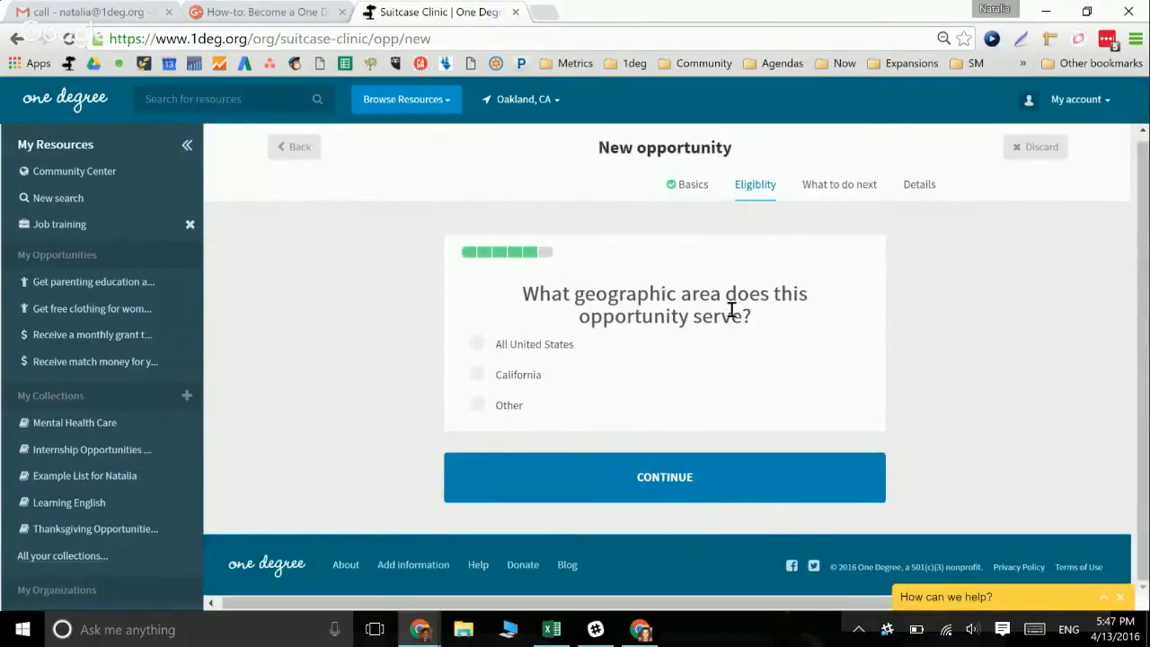
Set the service area to Alameda county, California, and skip the additional information question
{"action": "left_click", "coordinate": [477, 375]}
{"action": "left_click", "coordinate": [486, 485]}
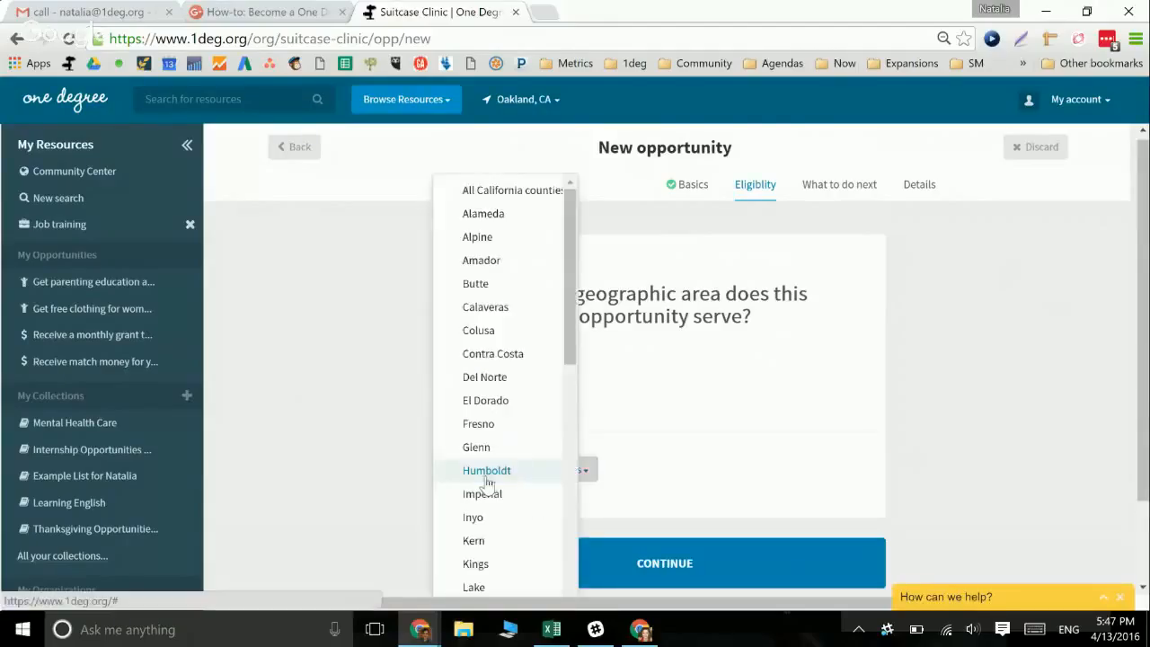
{"action": "left_click", "coordinate": [529, 216]}
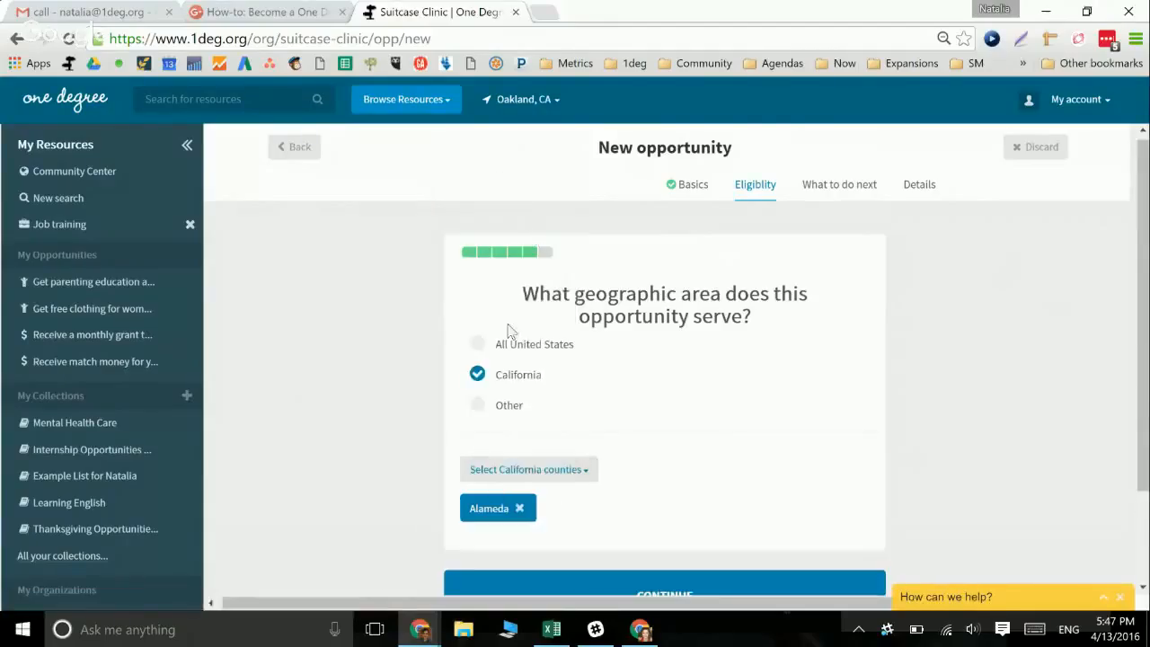
{"action": "left_click", "coordinate": [478, 343]}
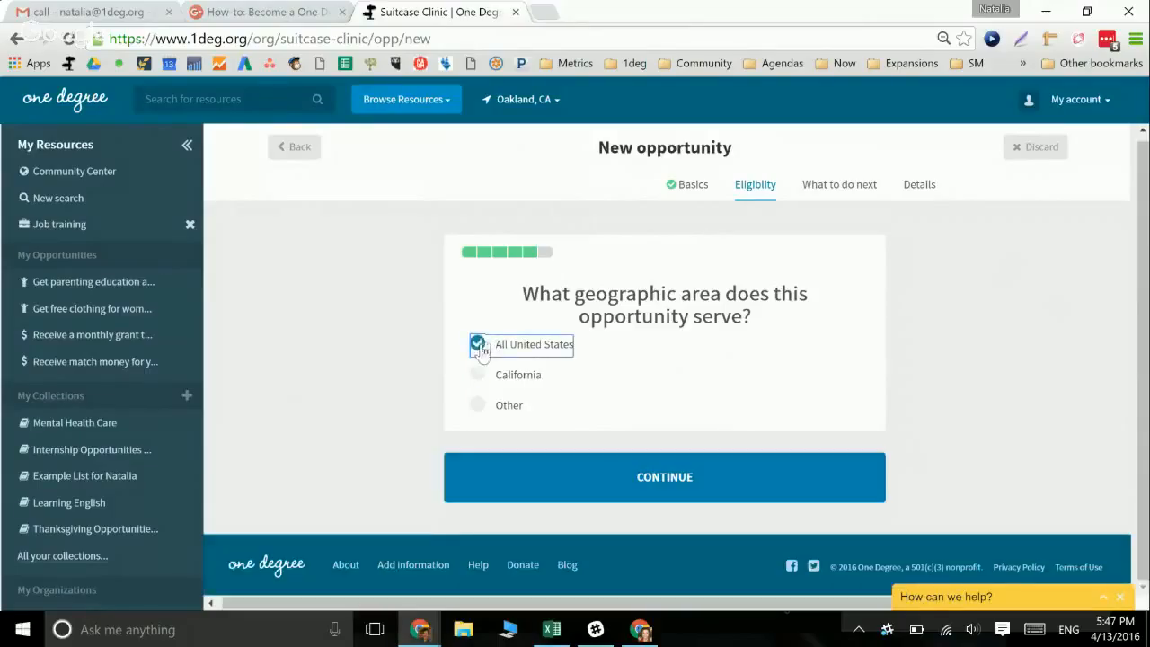
{"action": "left_click", "coordinate": [477, 376]}
{"action": "left_click", "coordinate": [493, 466]}
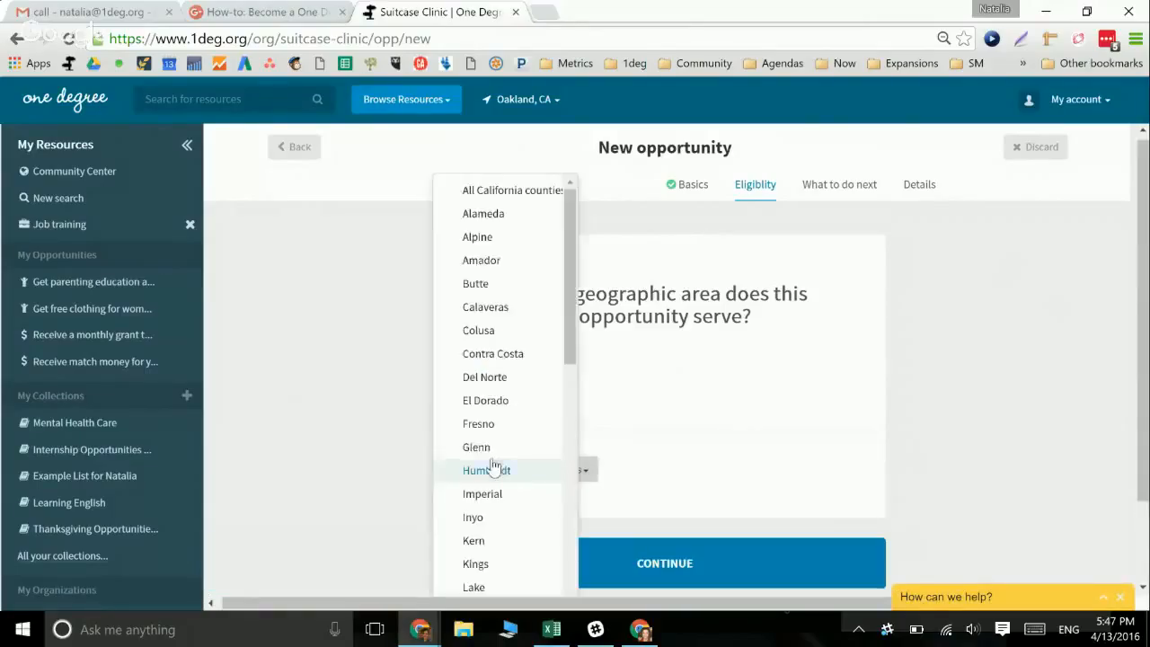
{"action": "left_click", "coordinate": [489, 215]}
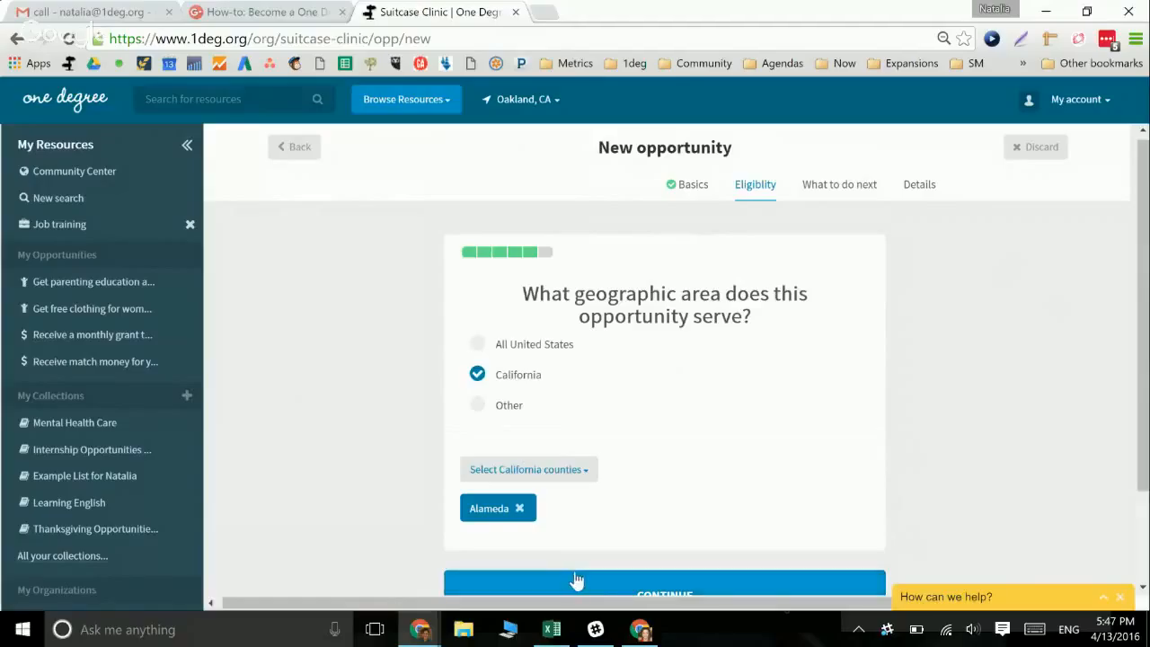
{"action": "scroll", "coordinate": [573, 575], "scroll_direction": "down", "scroll_amount": 1}
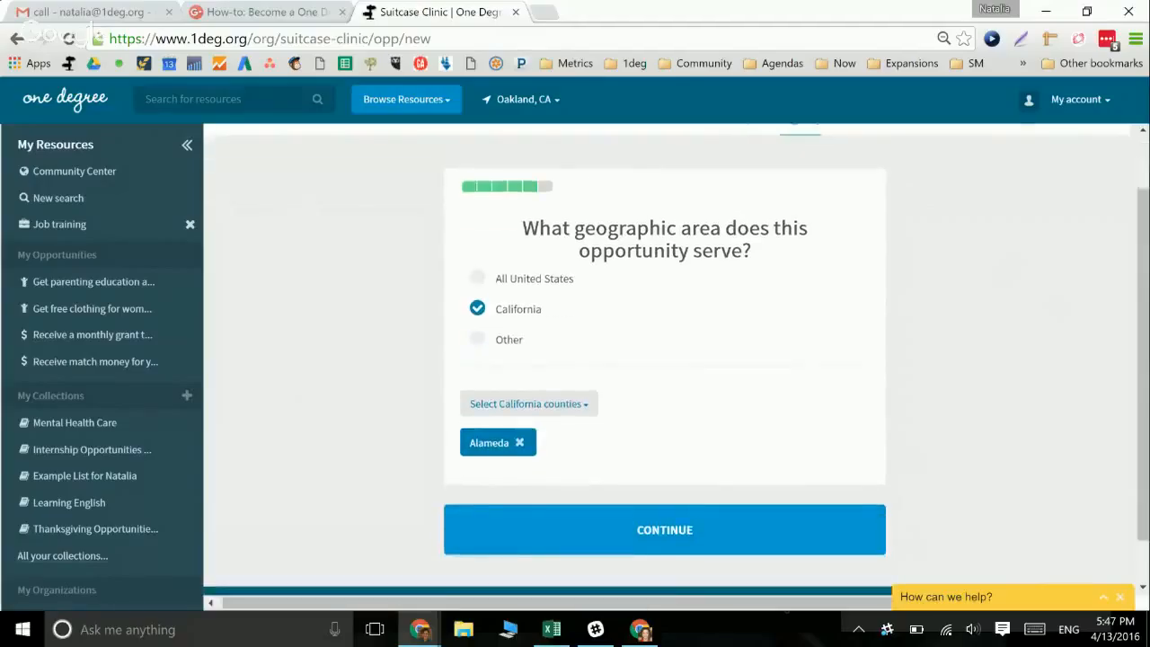
{"action": "left_click", "coordinate": [664, 530]}
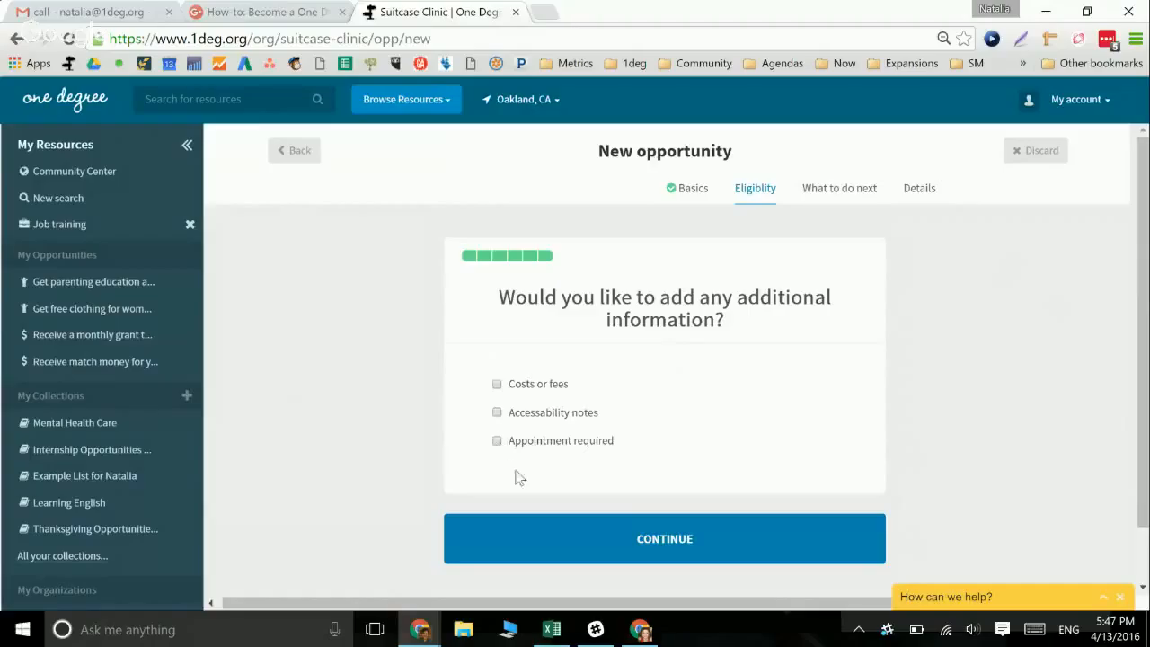
{"action": "left_click", "coordinate": [526, 533]}
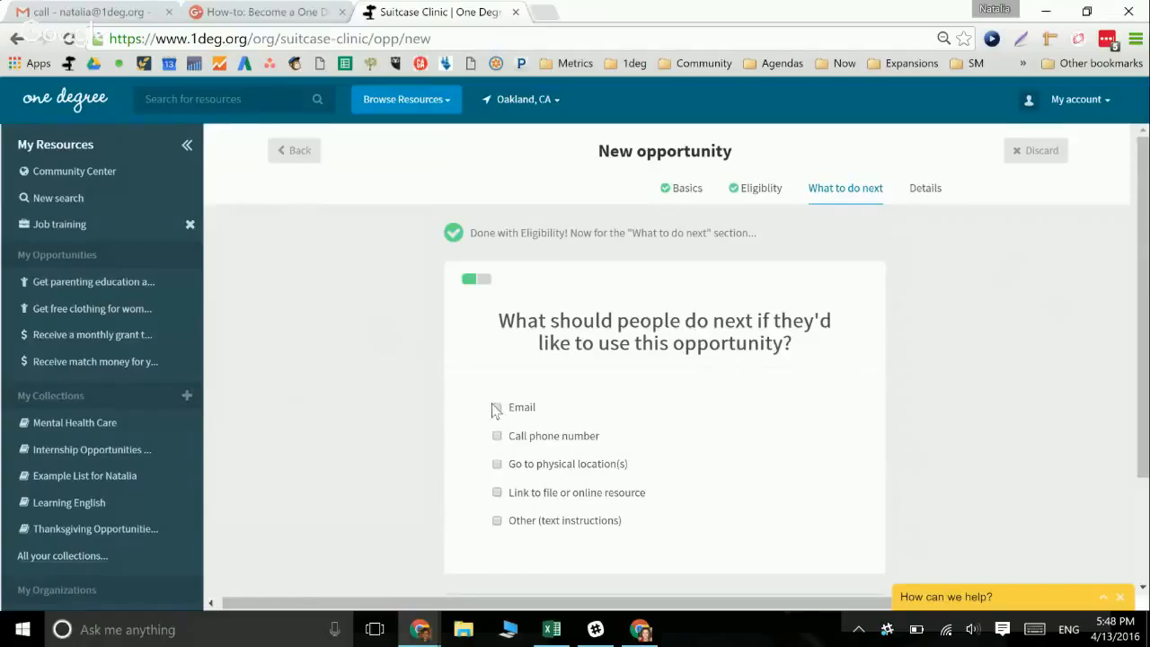
Choose Other as the next step and write 'Send an email with an essay introduction to' plus the contact e-mail
{"action": "left_click", "coordinate": [497, 523]}
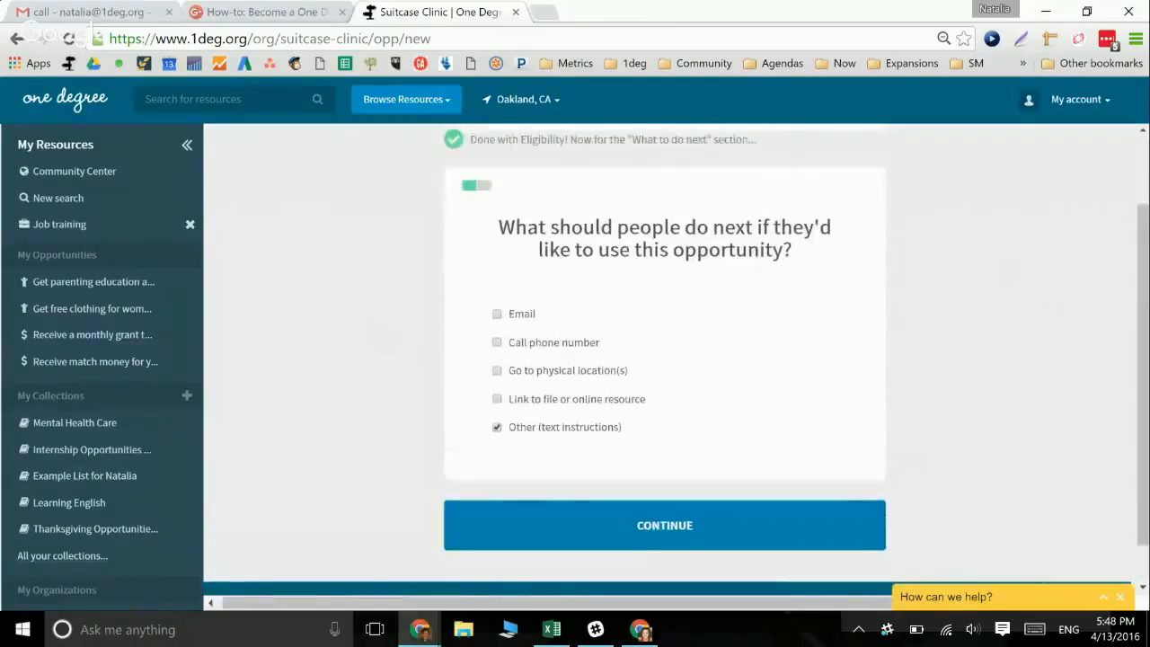
{"action": "left_click", "coordinate": [686, 525]}
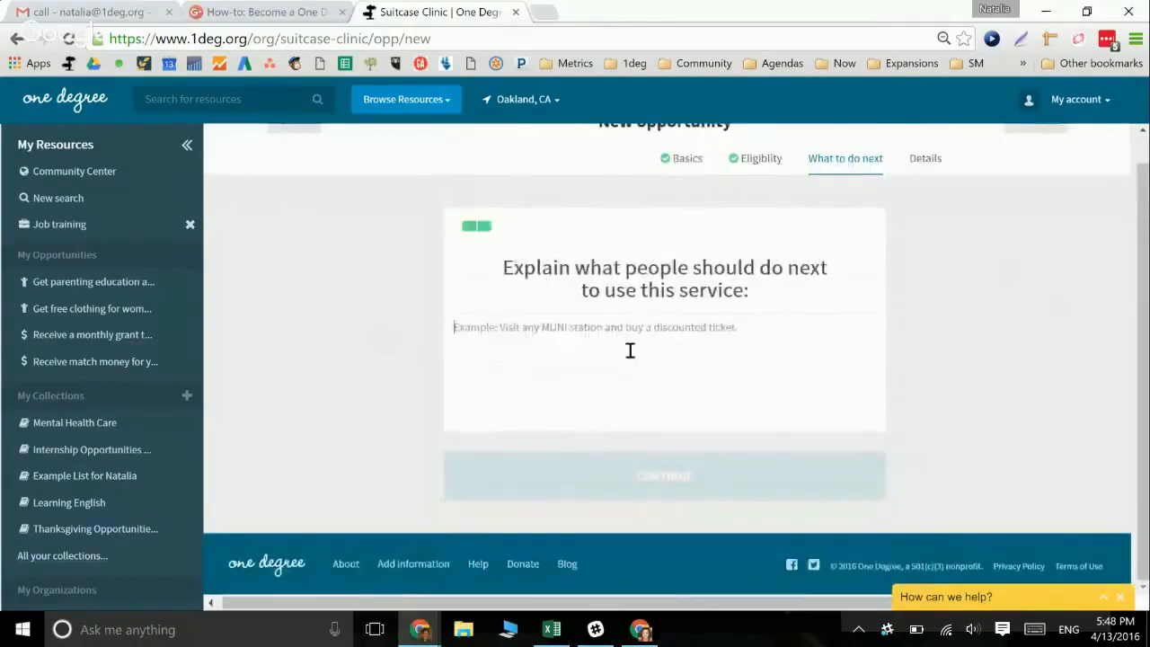
{"action": "type", "text": "Send an email "}
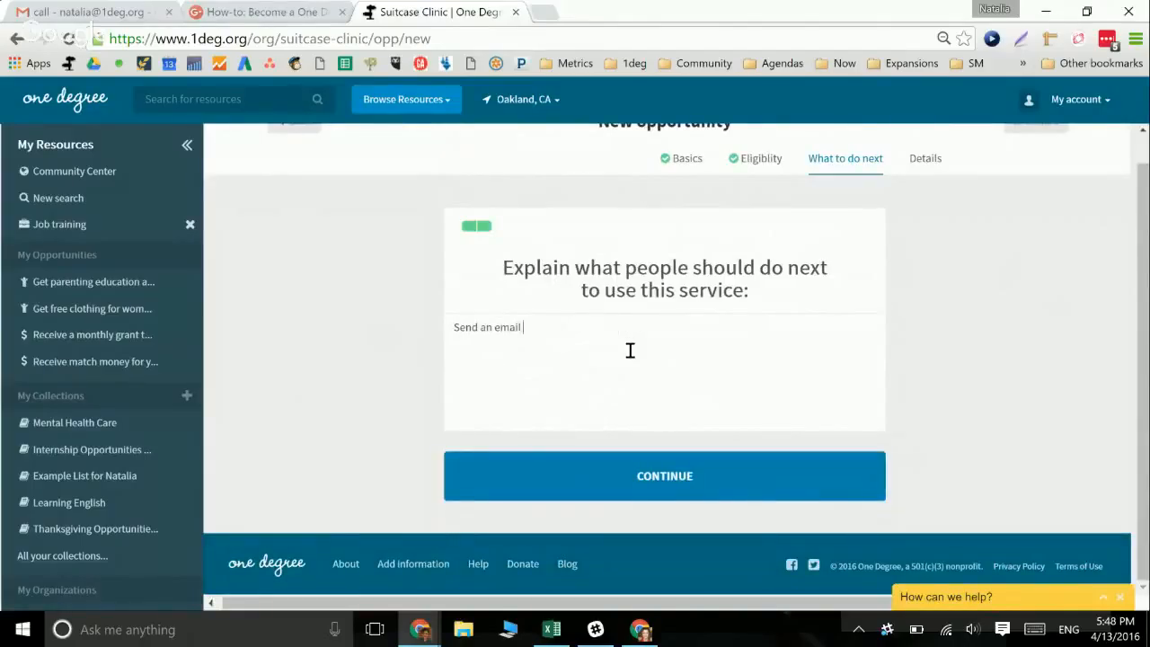
{"action": "type", "text": "with an essay introd"}
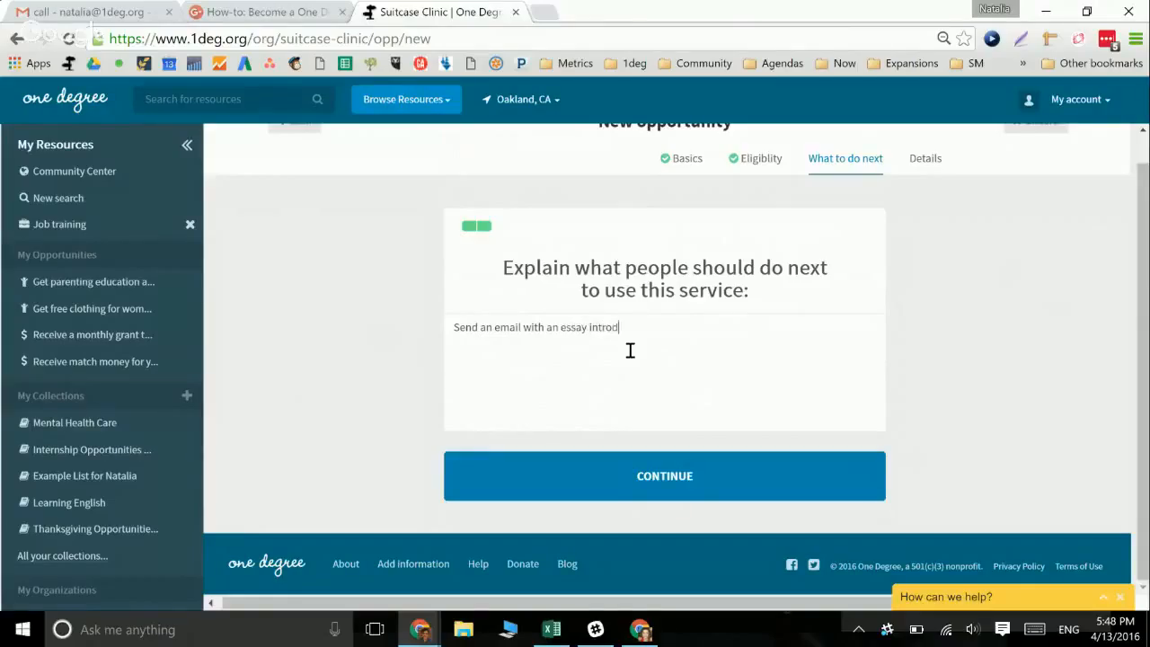
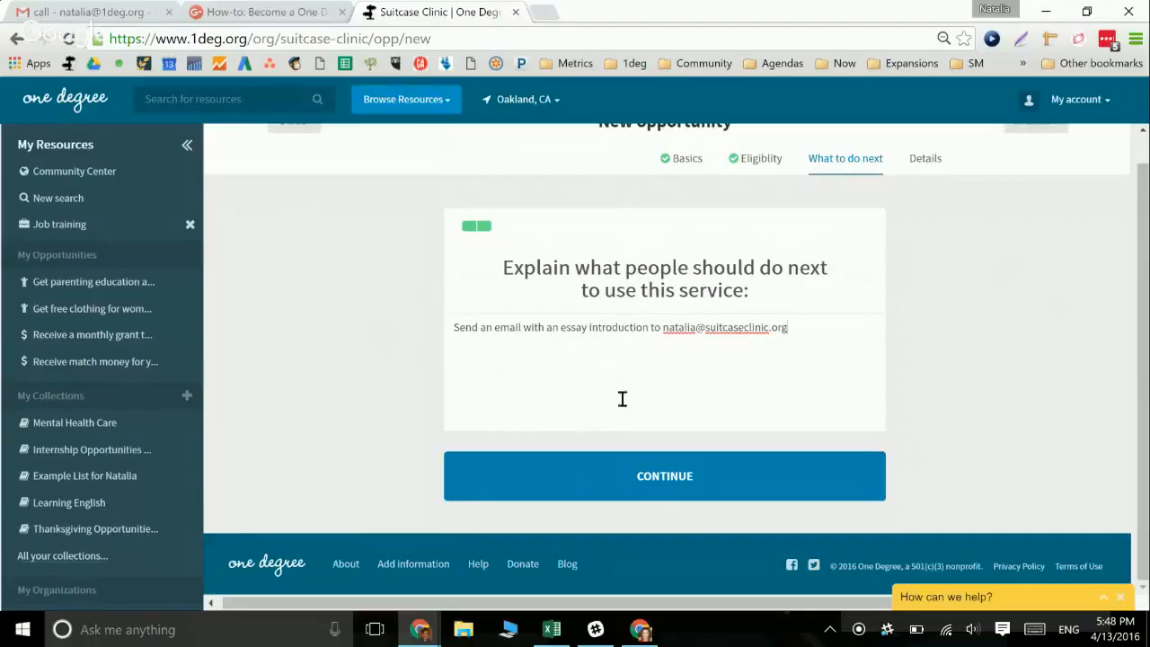
Continue to the location step and leave the new location form without adding one
{"action": "left_click", "coordinate": [655, 478]}
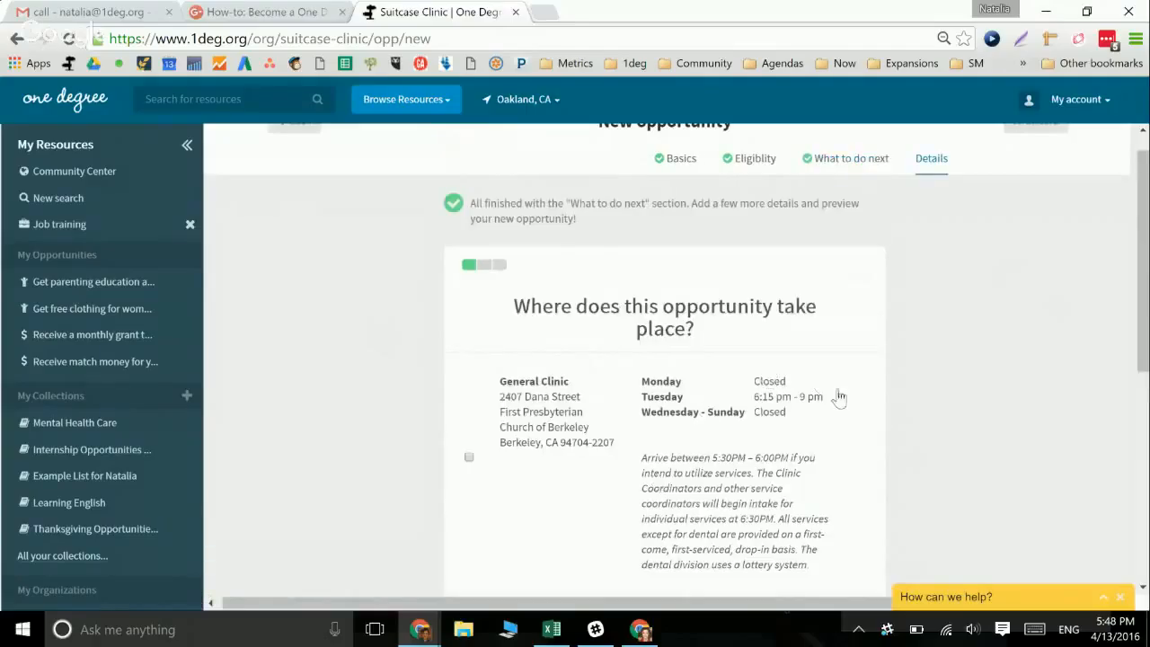
{"action": "scroll", "coordinate": [912, 346], "scroll_direction": "down", "scroll_amount": 3}
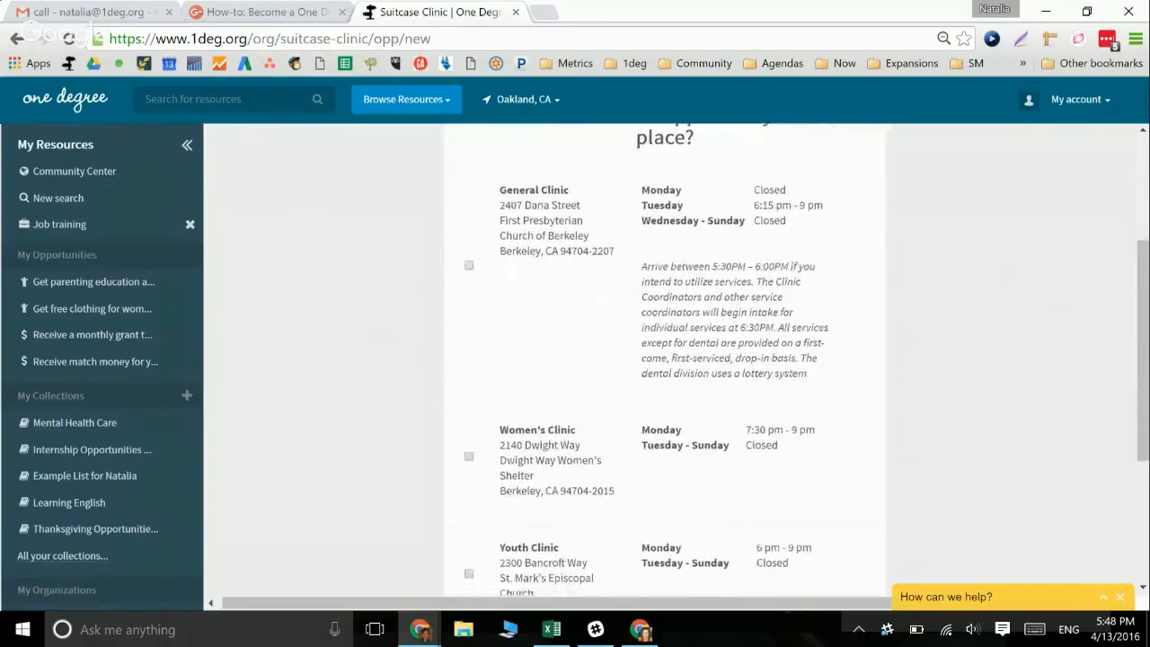
{"action": "scroll", "coordinate": [664, 359], "scroll_direction": "up", "scroll_amount": 2}
{"action": "scroll", "coordinate": [665, 359], "scroll_direction": "down", "scroll_amount": 2}
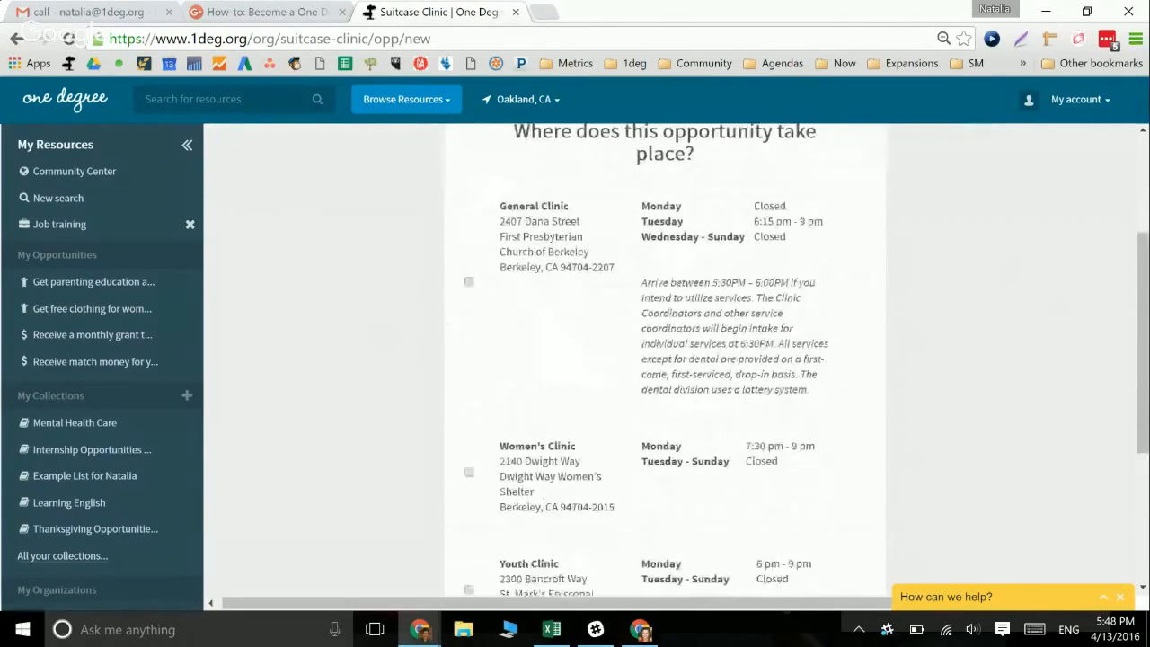
{"action": "scroll", "coordinate": [664, 359], "scroll_direction": "up", "scroll_amount": 2}
{"action": "scroll", "coordinate": [665, 359], "scroll_direction": "down", "scroll_amount": 3}
{"action": "scroll", "coordinate": [665, 359], "scroll_direction": "down", "scroll_amount": 1}
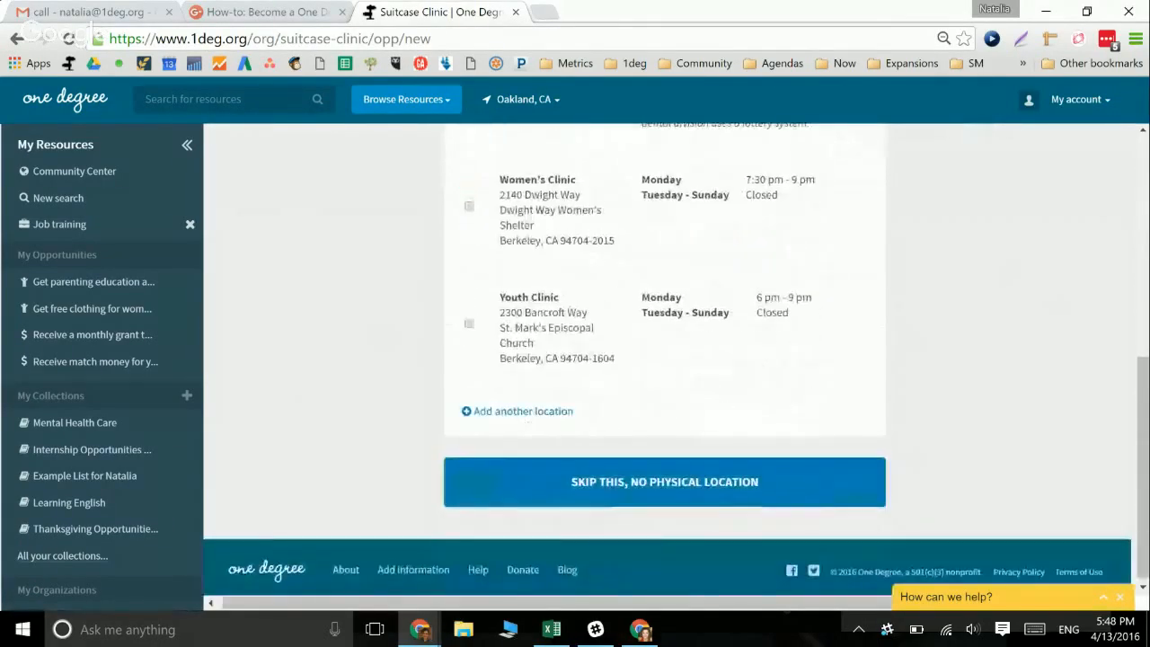
{"action": "scroll", "coordinate": [665, 359], "scroll_direction": "up", "scroll_amount": 2}
{"action": "scroll", "coordinate": [665, 360], "scroll_direction": "down", "scroll_amount": 2}
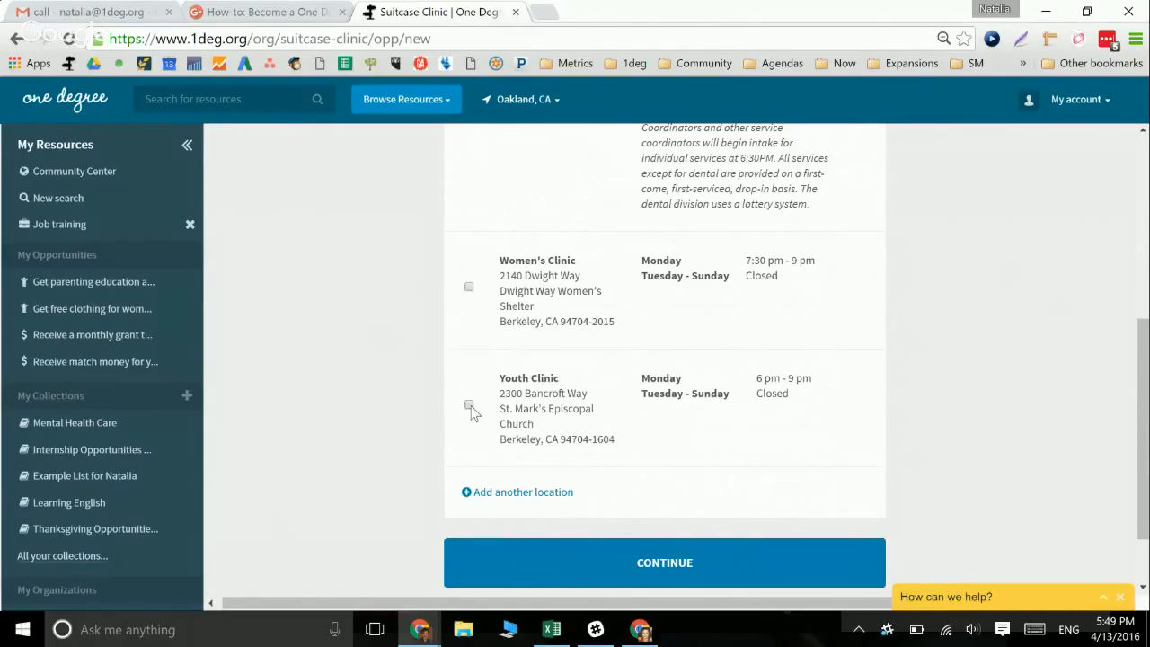
{"action": "scroll", "coordinate": [500, 328], "scroll_direction": "up", "scroll_amount": 2}
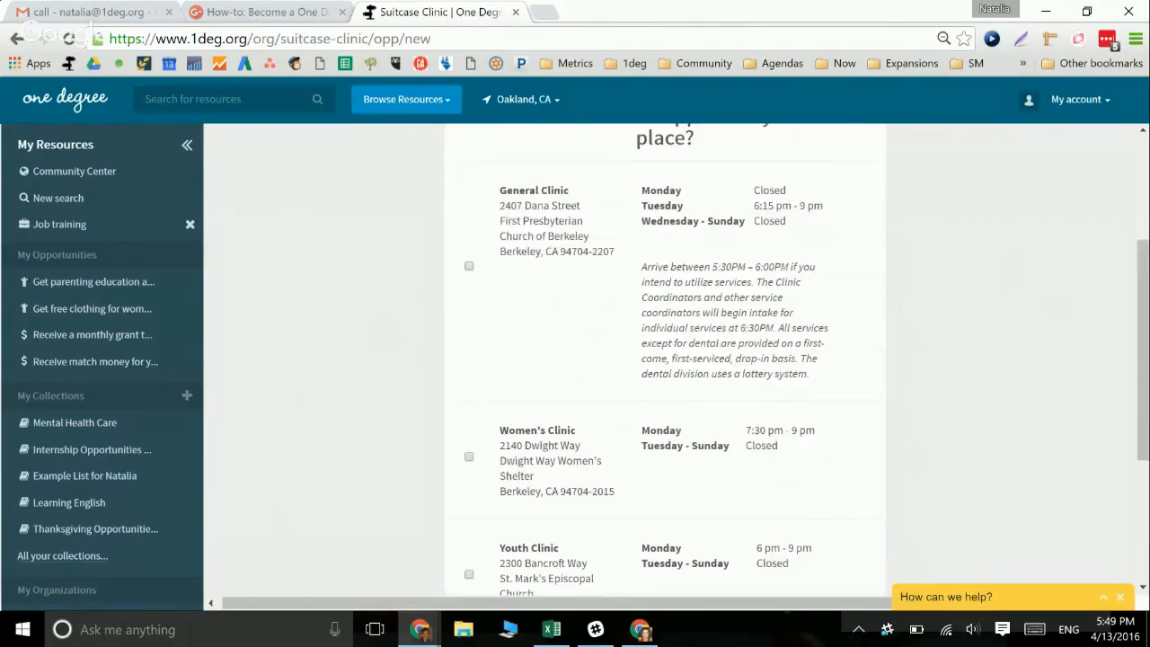
{"action": "scroll", "coordinate": [500, 328], "scroll_direction": "down", "scroll_amount": 3}
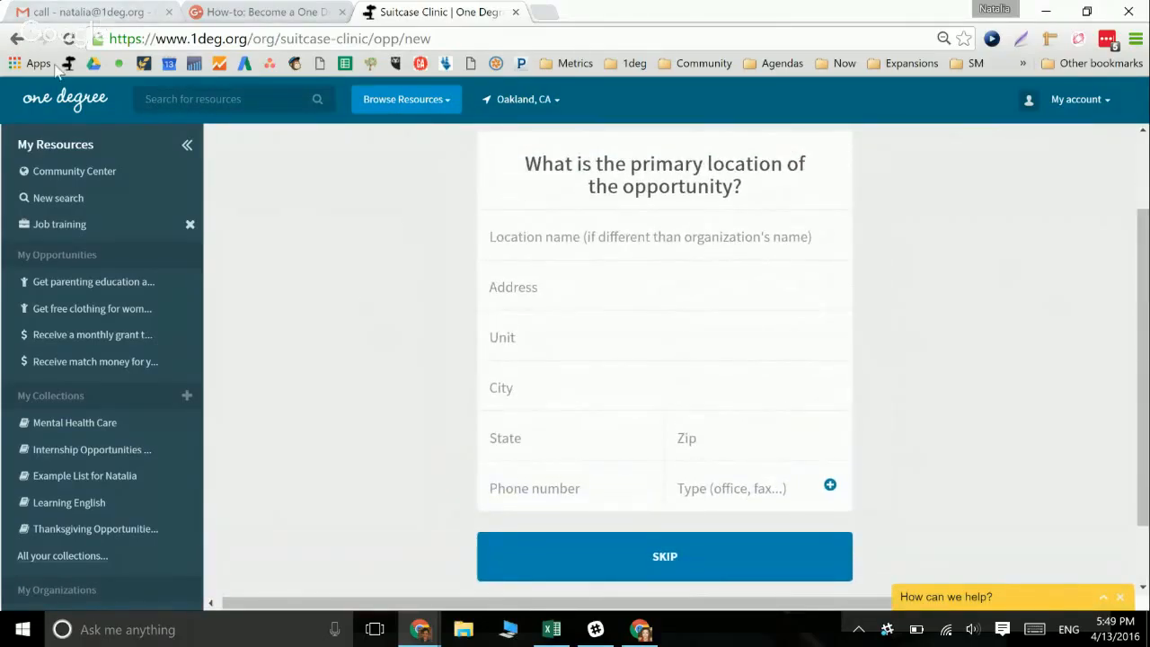
{"action": "left_click", "coordinate": [15, 41]}
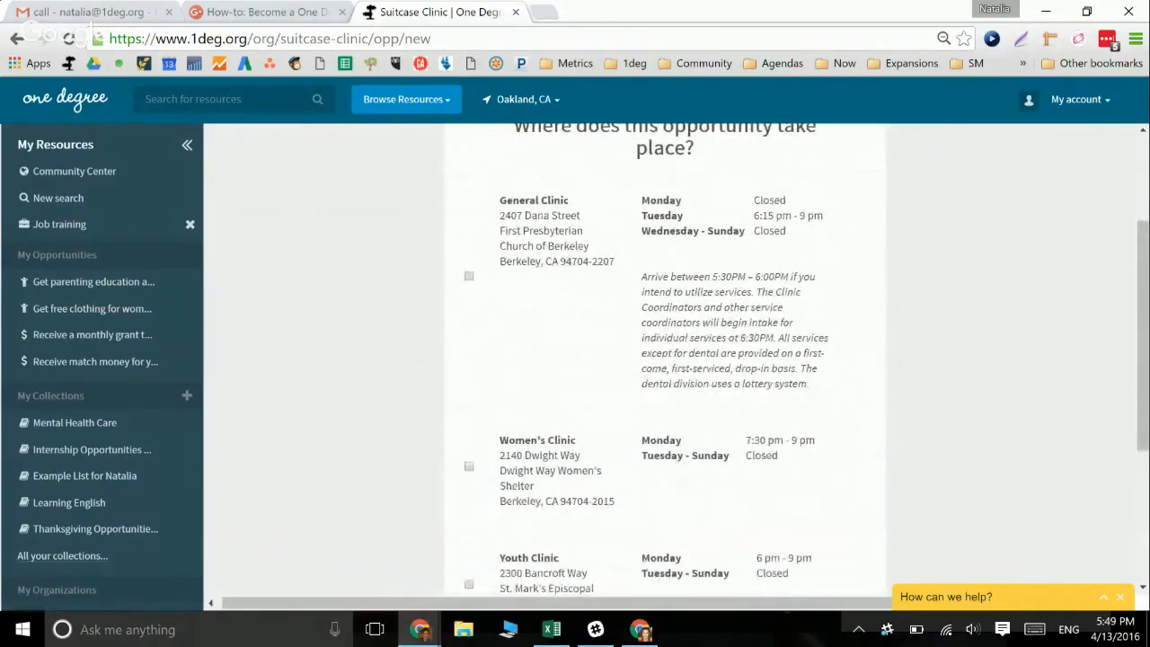
Skip location, schedule and extra contact info to reach the opportunity review
{"action": "scroll", "coordinate": [664, 404], "scroll_direction": "down", "scroll_amount": 3}
{"action": "left_click", "coordinate": [664, 477]}
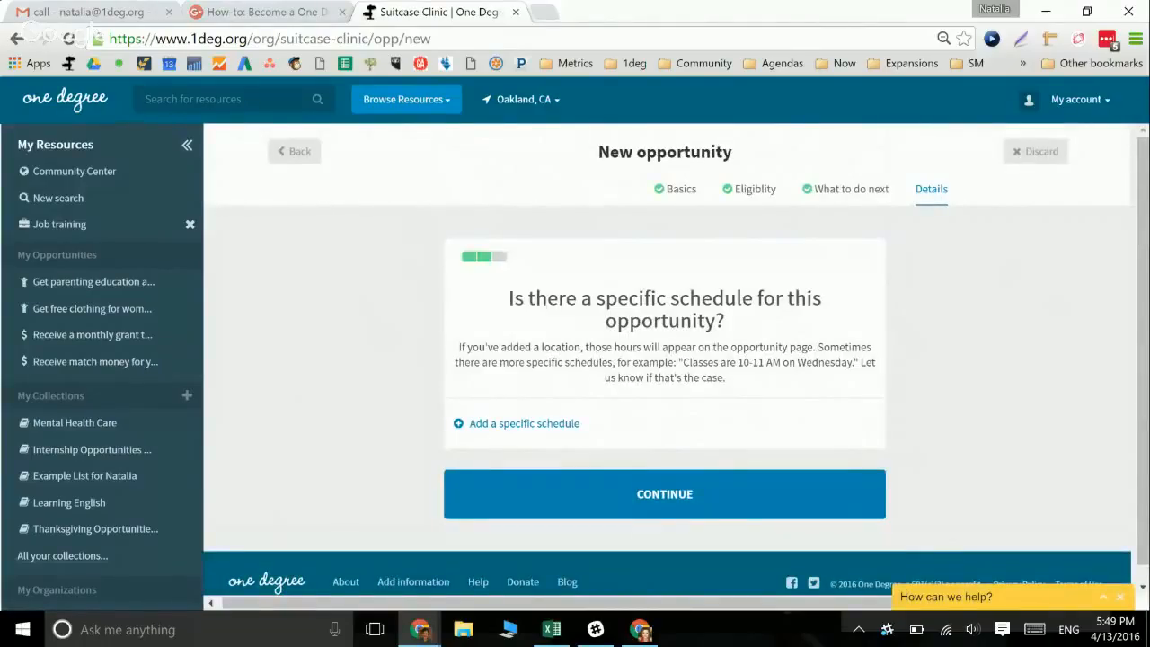
{"action": "left_click", "coordinate": [616, 486]}
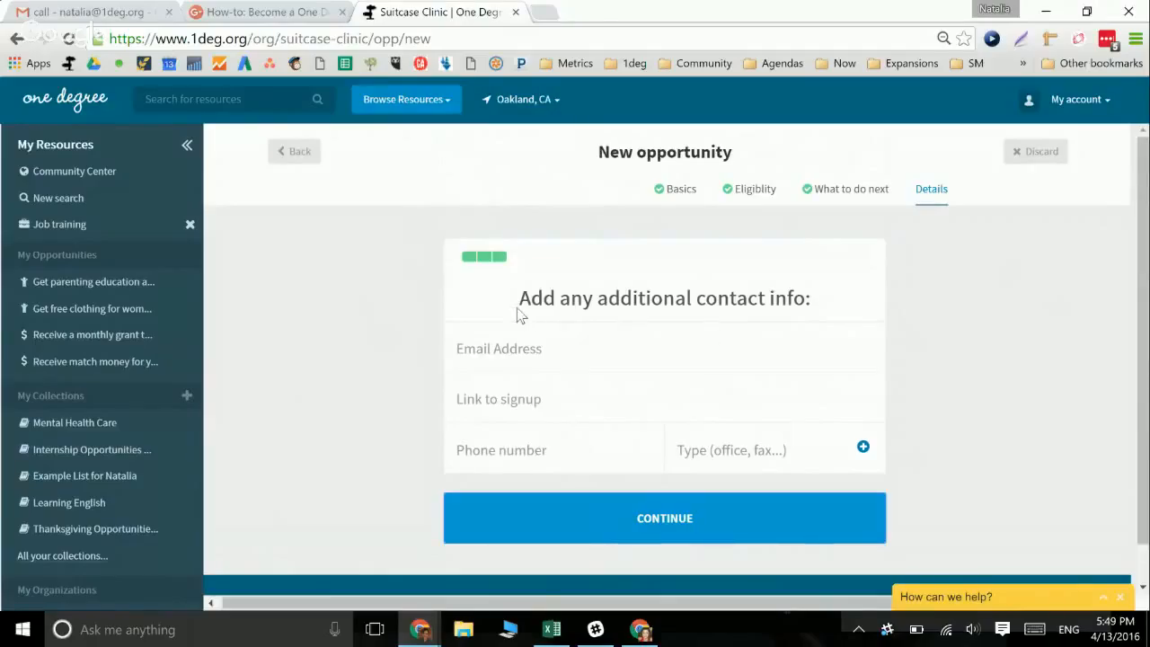
{"action": "left_click", "coordinate": [599, 532]}
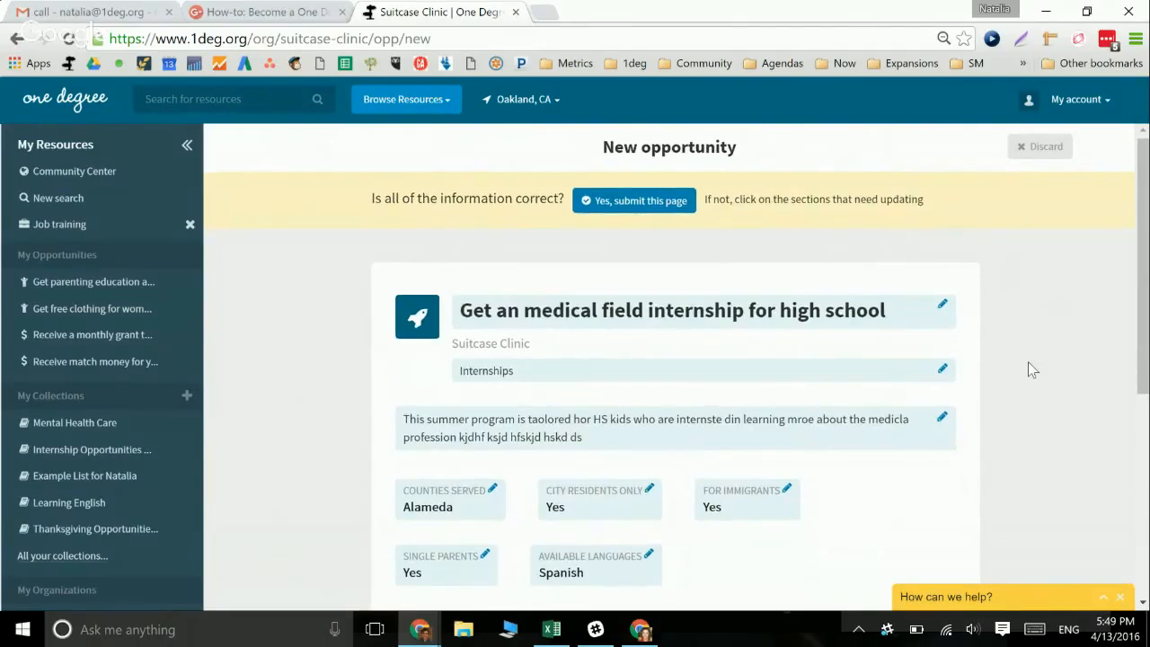
Review the new Suitcase Clinic internship summary and submit it with 'Yes, submit this page'
{"action": "scroll", "coordinate": [1029, 364], "scroll_direction": "down", "scroll_amount": 2}
{"action": "scroll", "coordinate": [1031, 368], "scroll_direction": "down", "scroll_amount": 2}
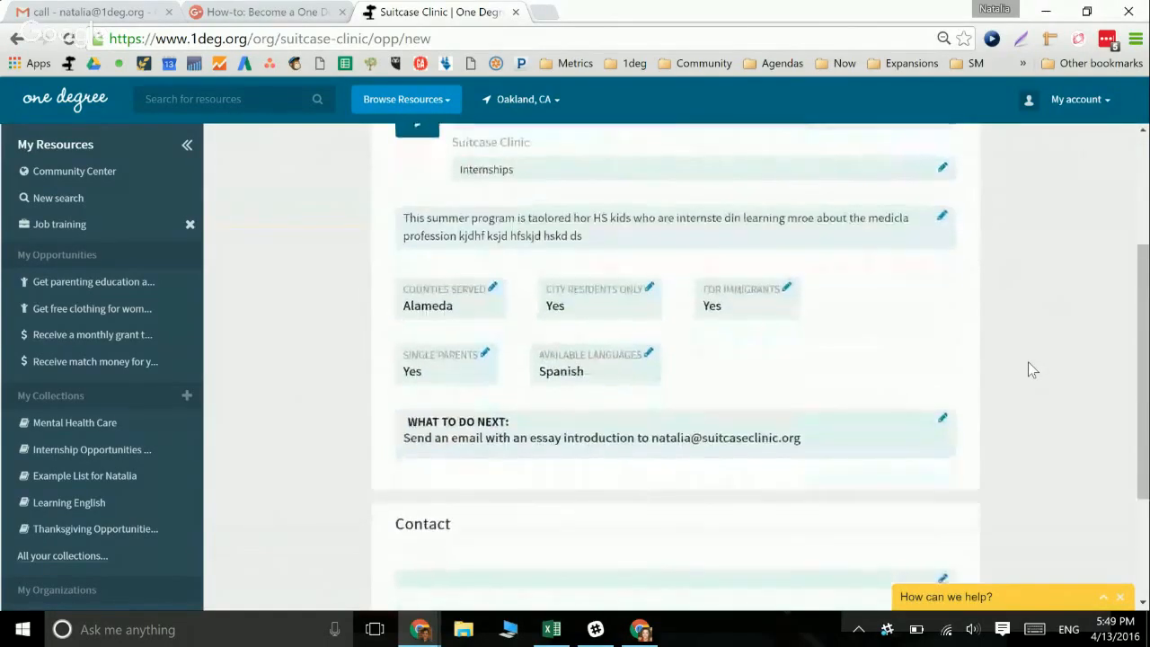
{"action": "scroll", "coordinate": [1031, 369], "scroll_direction": "down", "scroll_amount": 1}
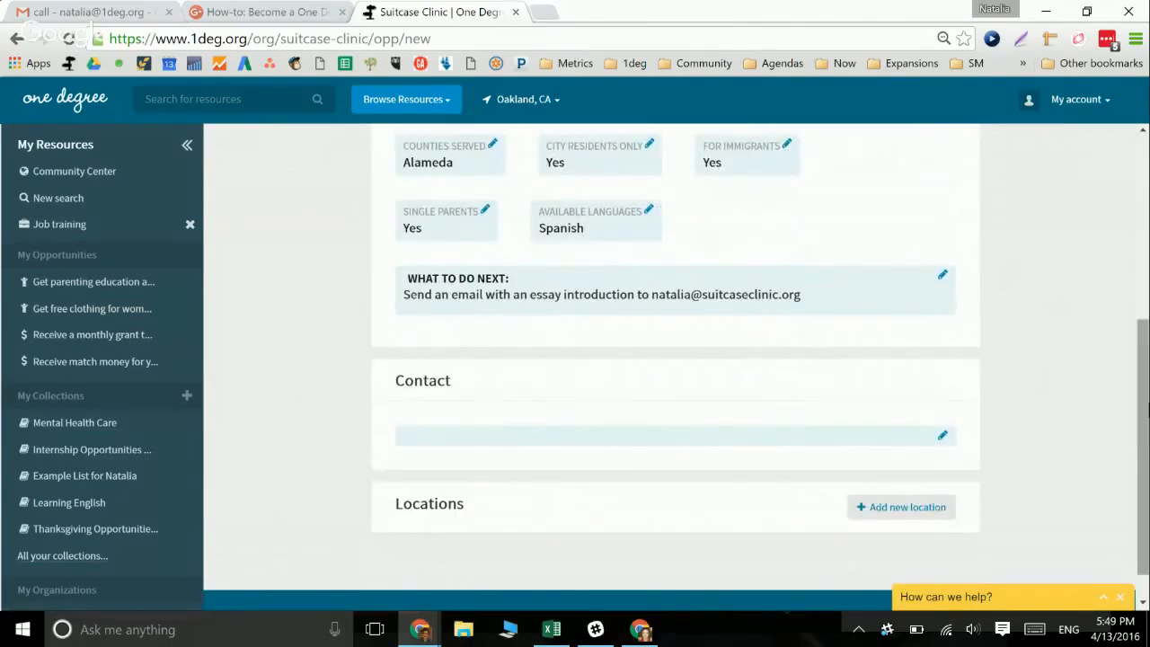
{"action": "left_click_drag", "start_coordinate": [1140, 427], "coordinate": [1148, 180]}
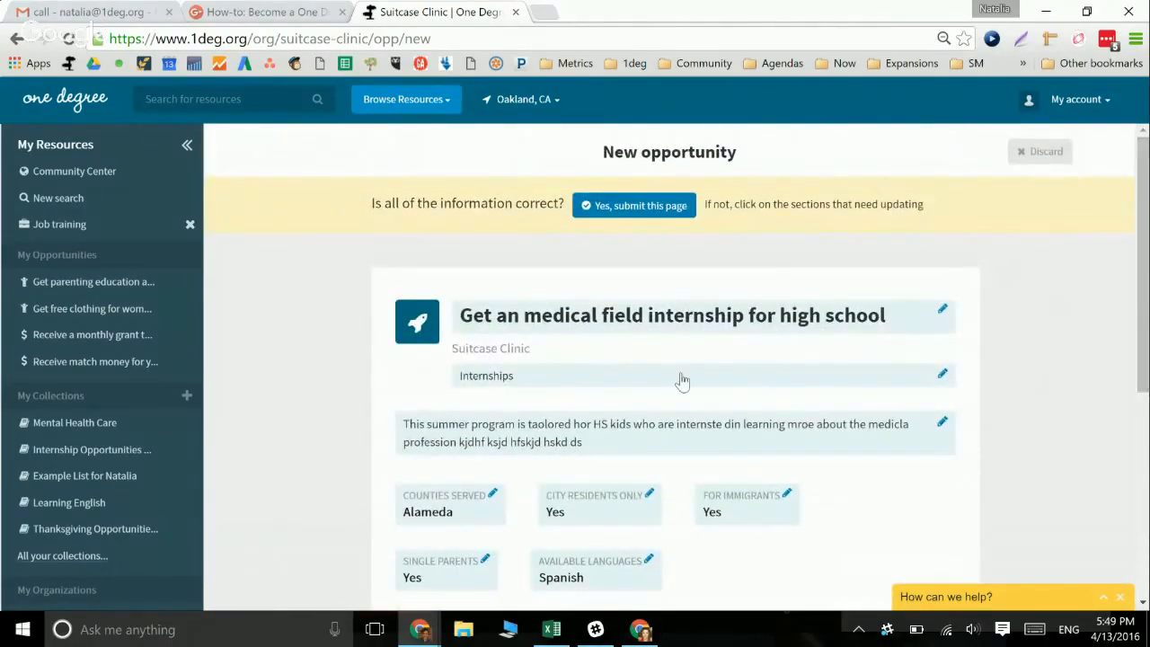
{"action": "mouse_move", "coordinate": [1143, 294]}
{"action": "left_mouse_down"}
{"action": "mouse_move", "coordinate": [1145, 321]}
{"action": "mouse_move", "coordinate": [1144, 283]}
{"action": "left_mouse_up"}
{"action": "left_click", "coordinate": [649, 212]}
{"action": "left_click", "coordinate": [647, 203]}
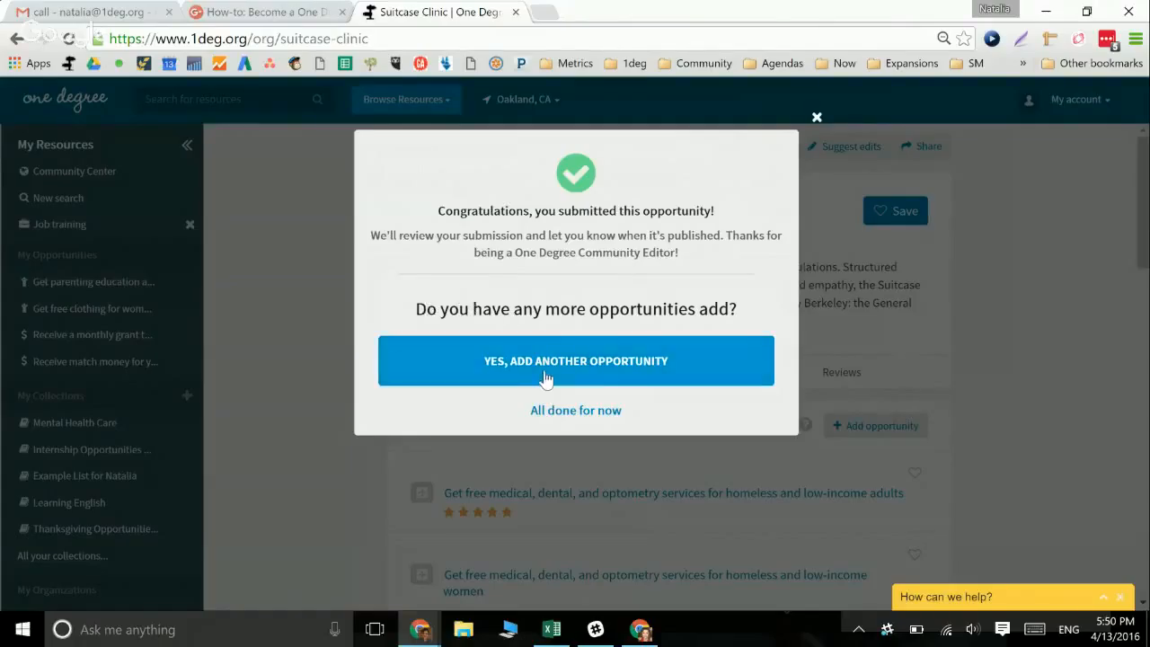
Choose 'All done for now' to finish, then open and close the 'How can we help?' chat form
{"action": "left_click", "coordinate": [587, 412]}
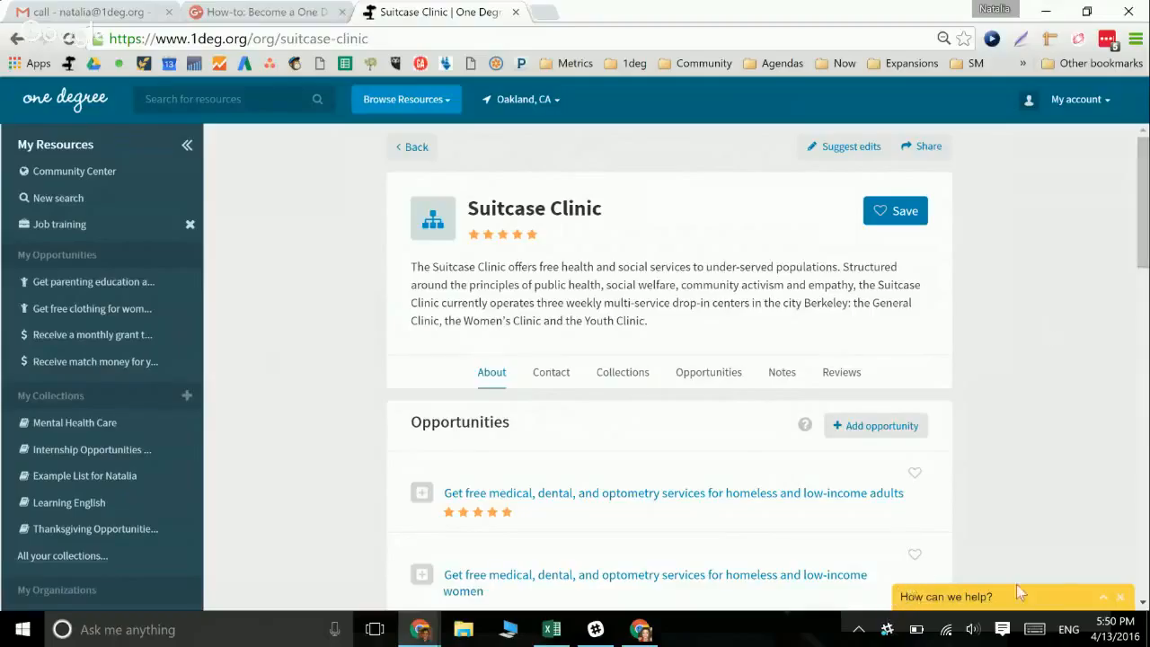
{"action": "left_click", "coordinate": [1067, 597]}
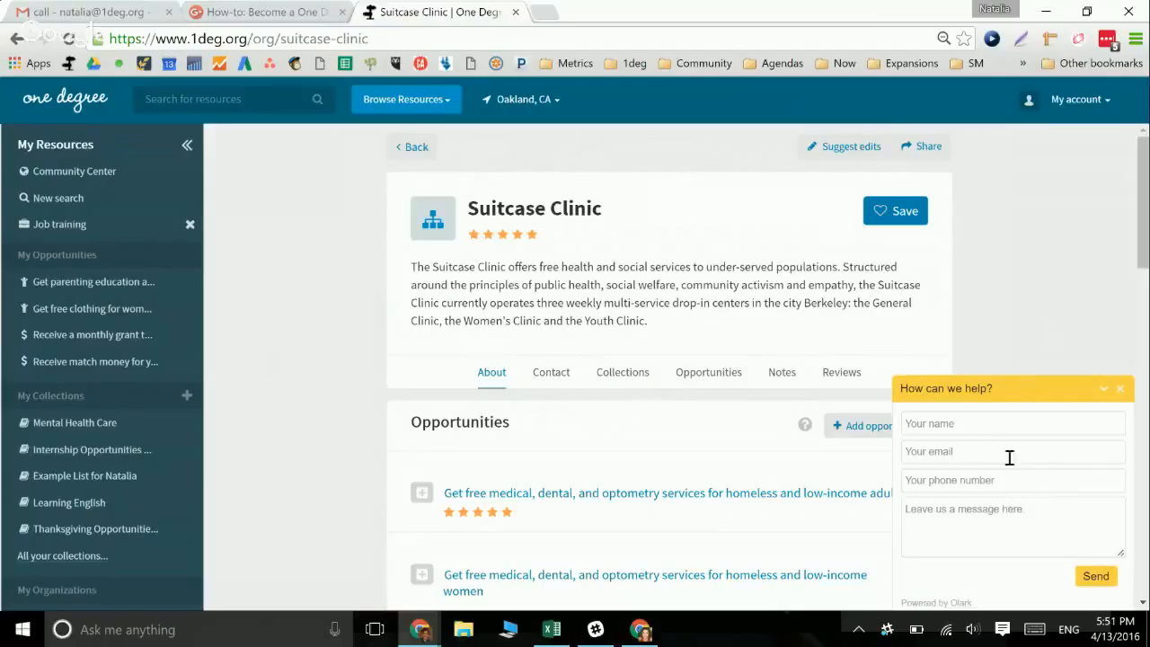
{"action": "left_click", "coordinate": [1120, 390]}
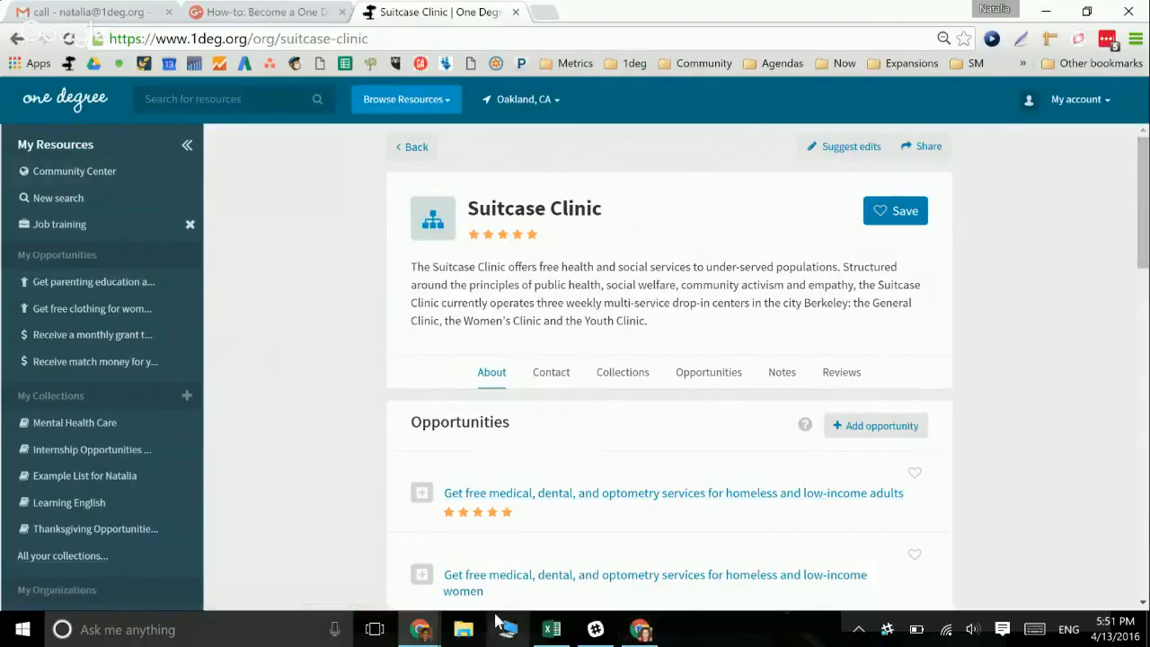
Bring the Google Hangouts broadcast window forward and choose Stop screensharing
{"action": "left_click", "coordinate": [251, 15]}
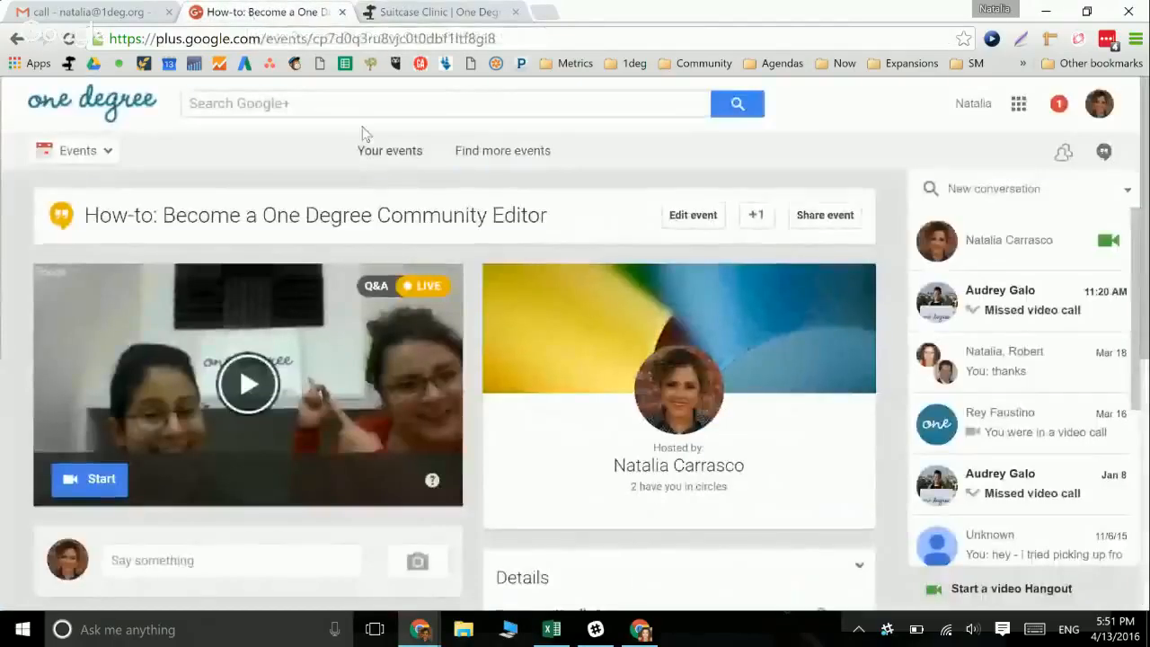
{"action": "left_click", "coordinate": [444, 15]}
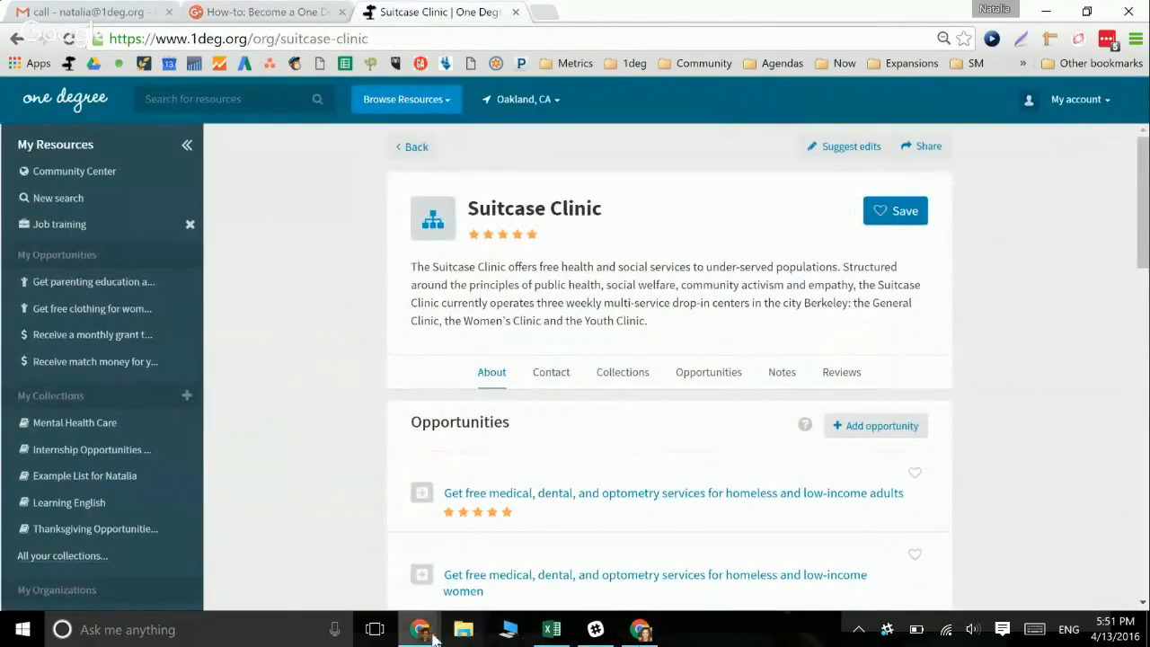
{"action": "left_click", "coordinate": [466, 598]}
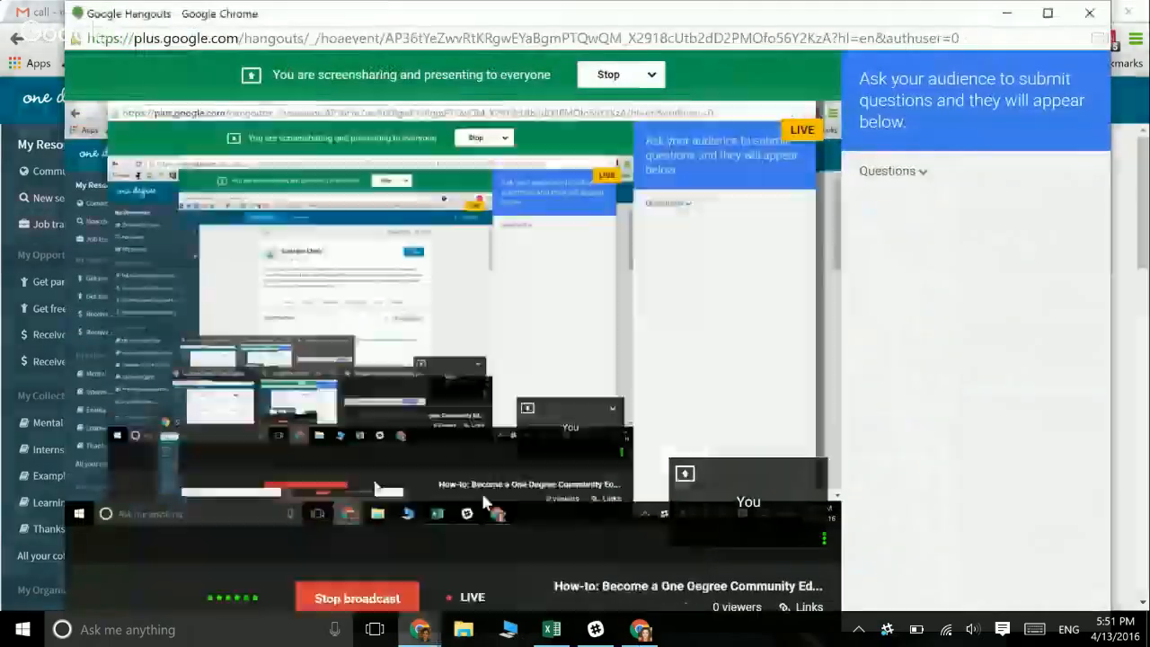
{"action": "left_click", "coordinate": [649, 75]}
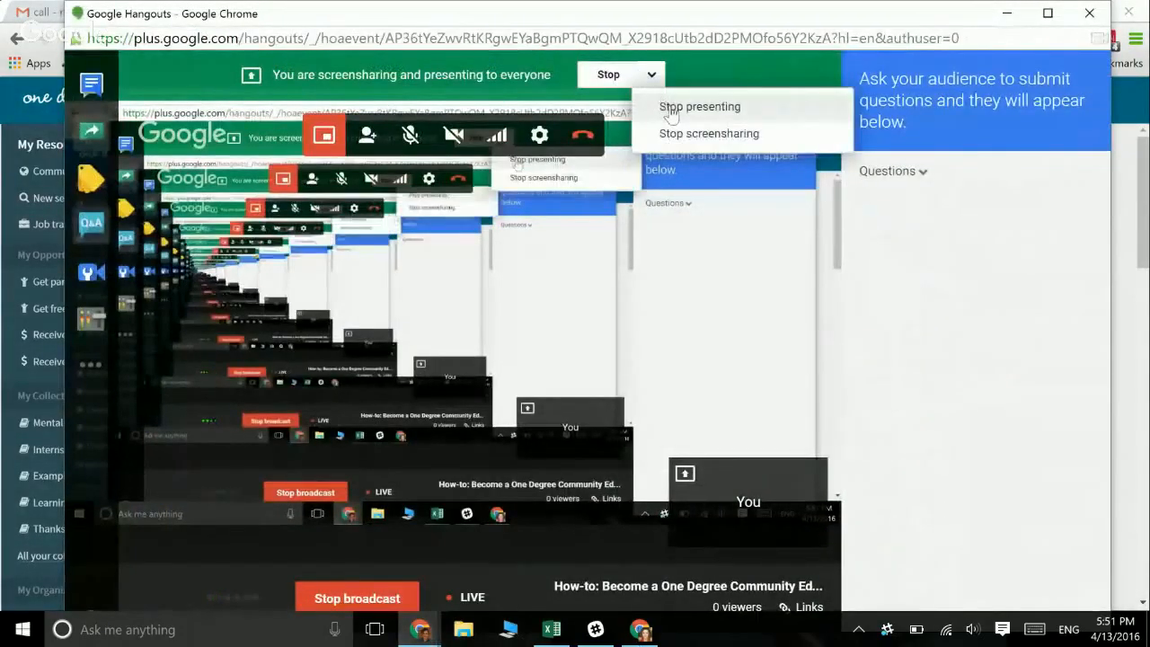
{"action": "left_click", "coordinate": [684, 135]}
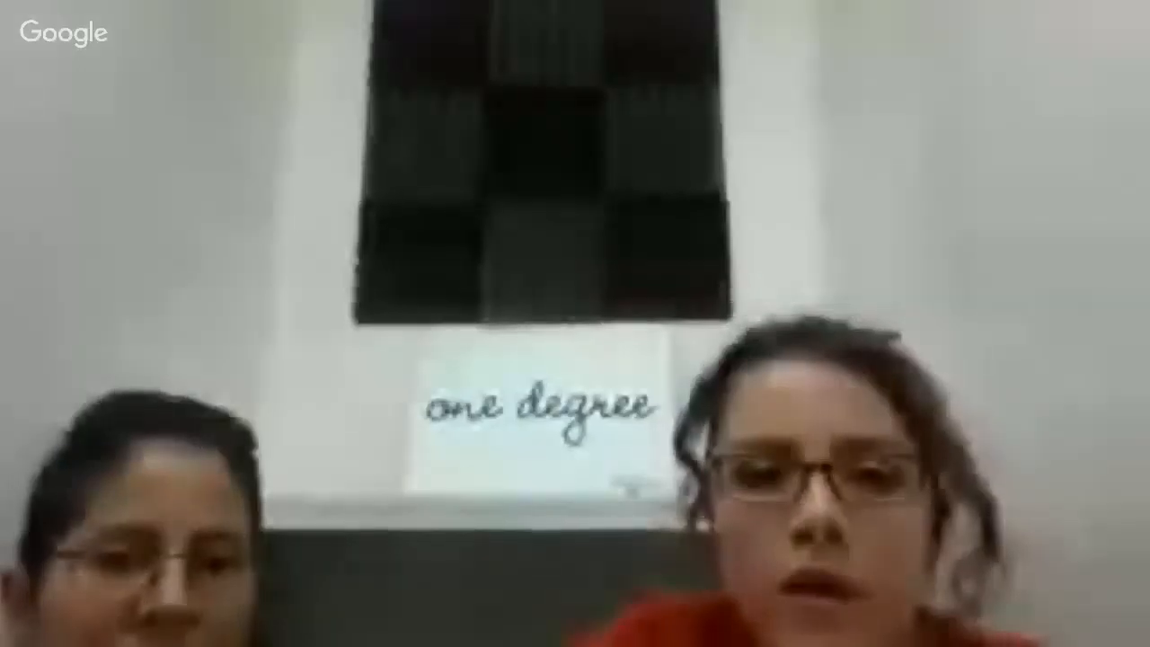